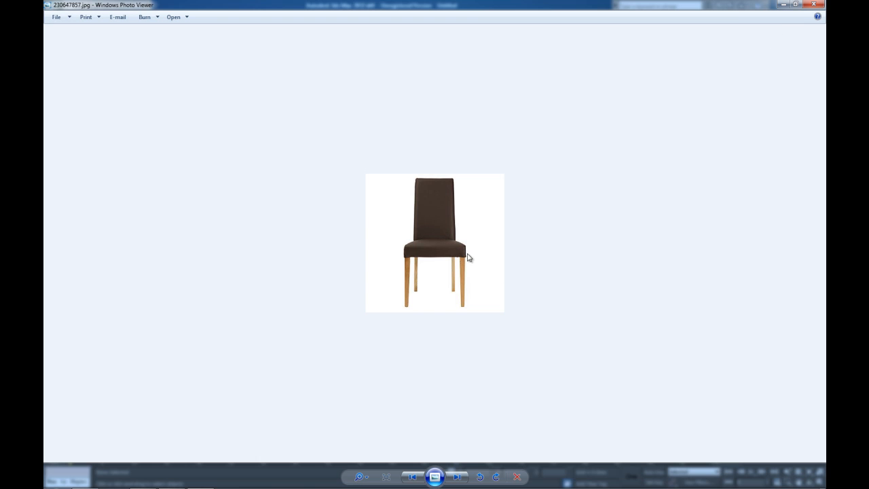
View the chair, round patio table and red-legged table reference images, and switch to 3ds Max.
click(814, 5)
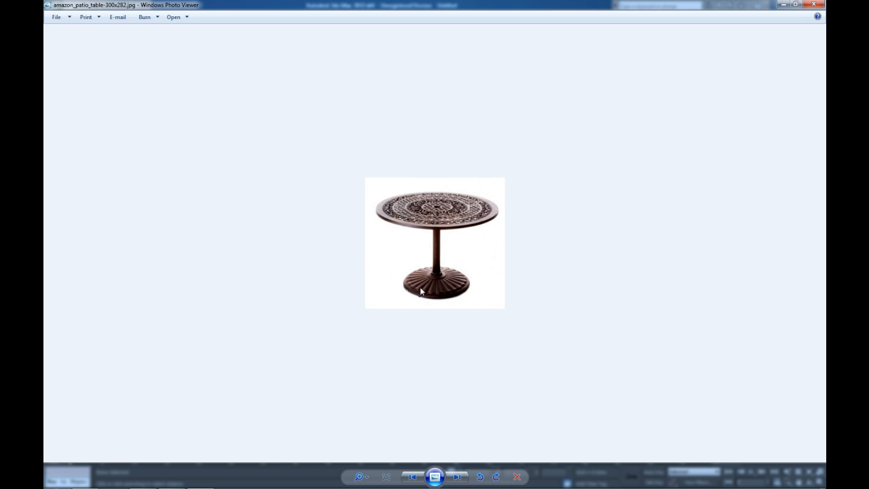
click(811, 4)
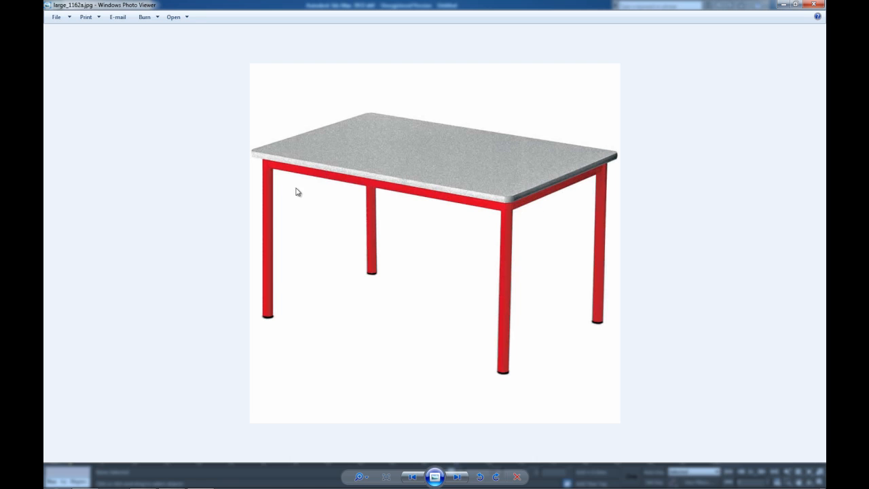
key(F11)
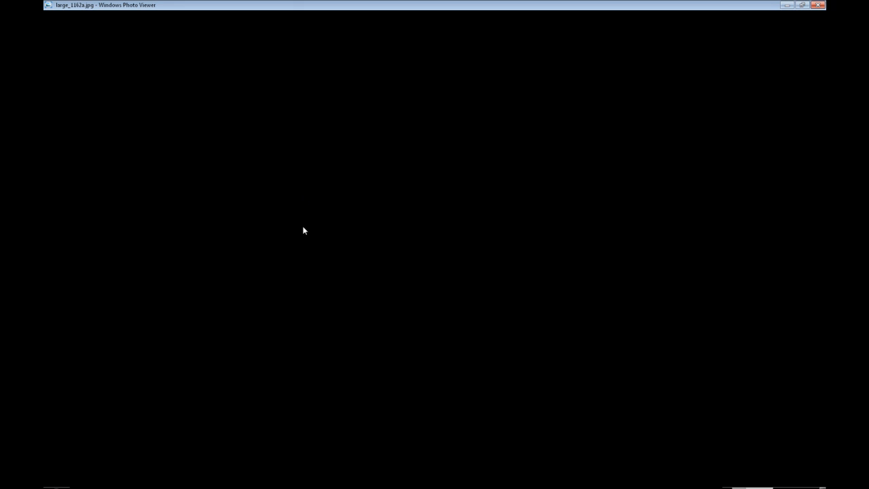
key(alt+Tab)
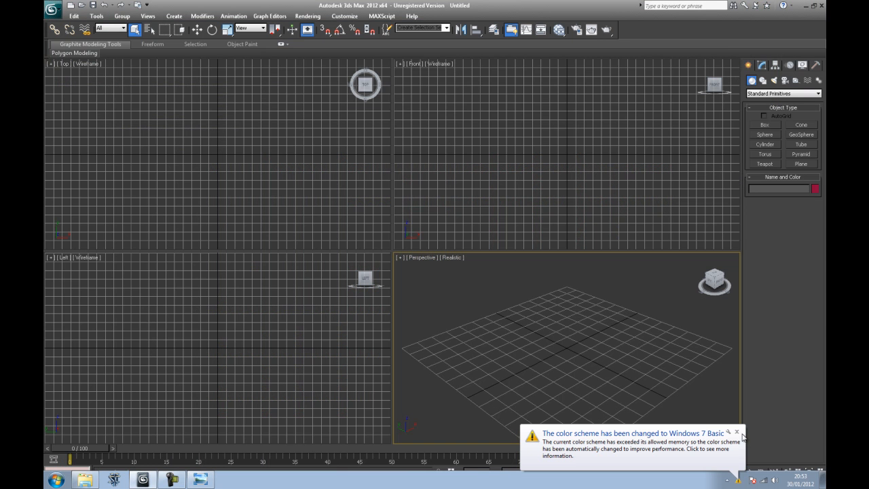
click(737, 432)
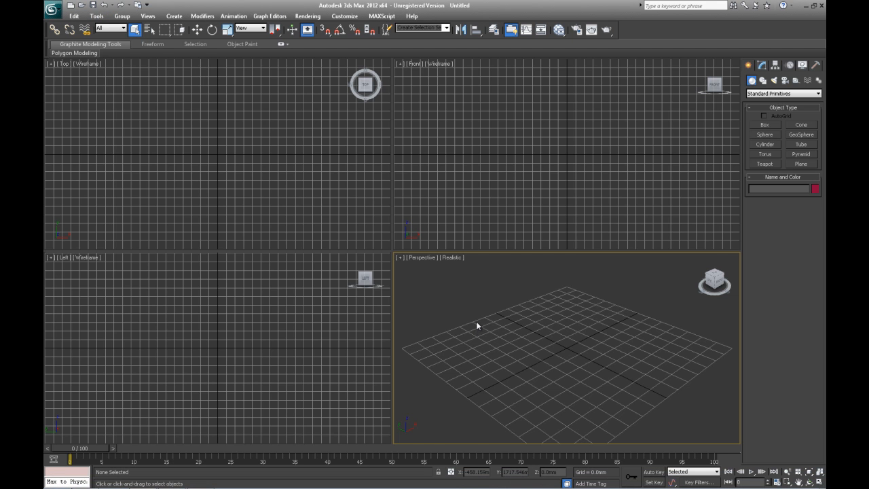
Maximize the Perspective view and create a flat cylinder about 300 mm in radius and 32 mm high near the grid's centre.
key(alt+w)
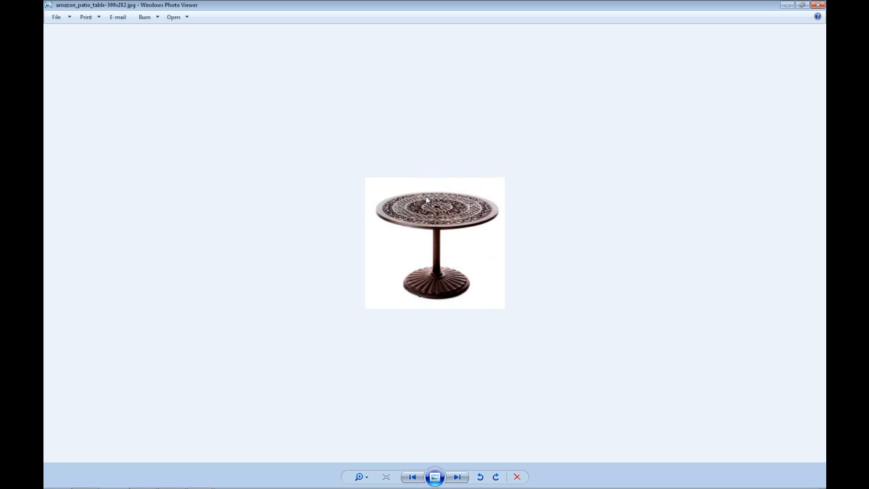
click(819, 5)
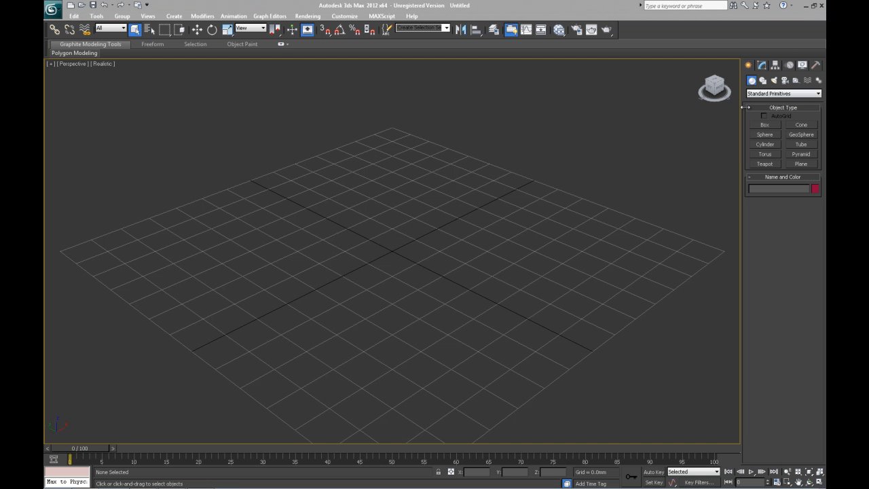
click(778, 141)
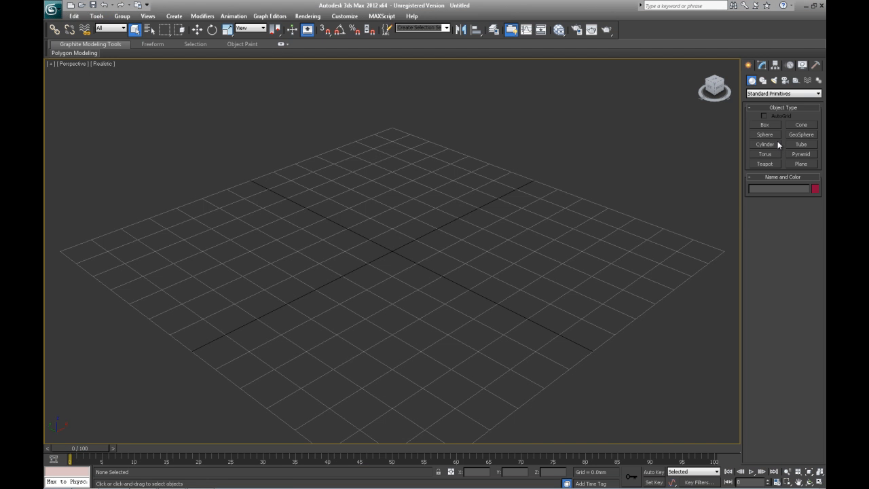
mouse_move(380, 266)
mouse_down()
mouse_move(421, 292)
mouse_move(390, 254)
mouse_up()
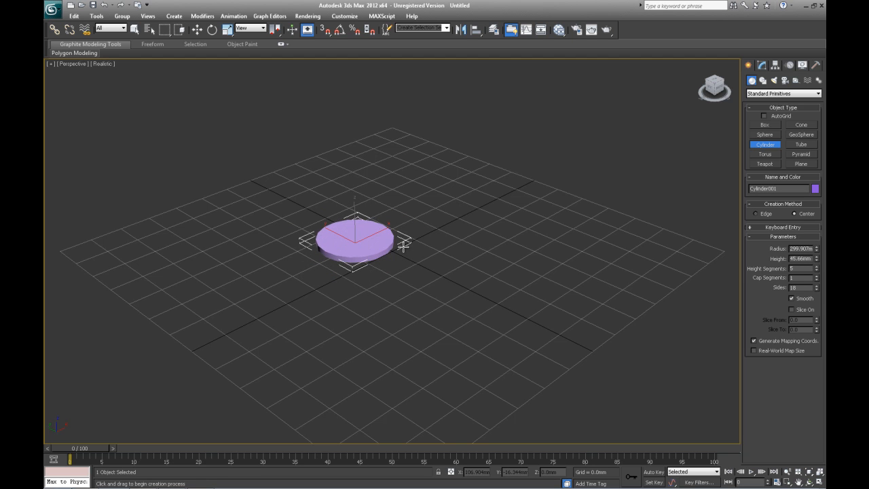
click(402, 249)
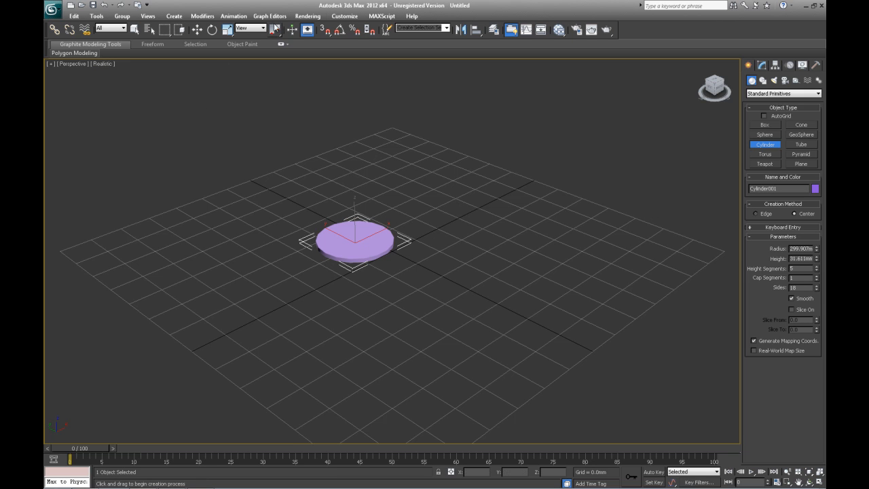
click(134, 29)
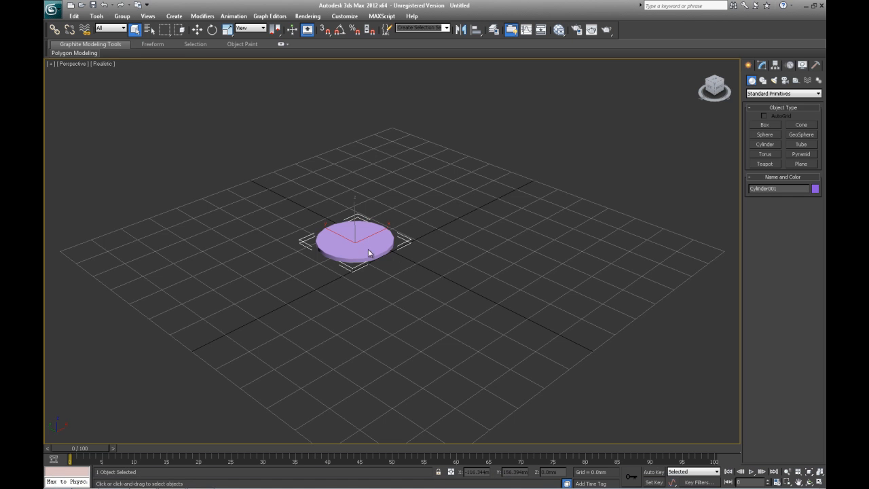
Move the flat cylinder to the world origin by setting its X and Y position to 0.
click(197, 30)
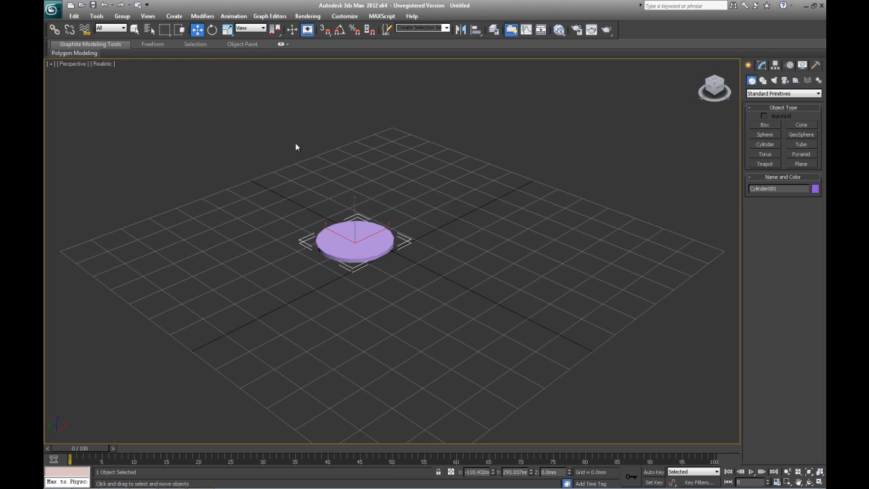
drag(352, 242, 392, 256)
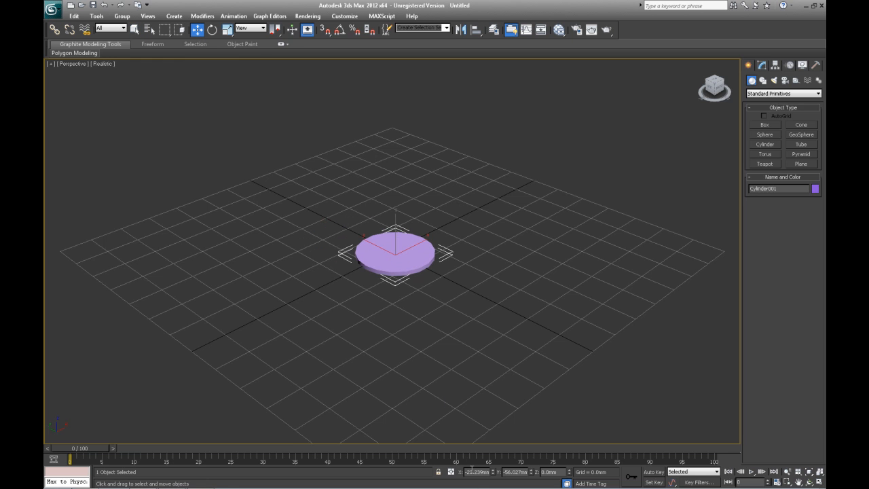
double_click(479, 471)
text(0)
double_click(521, 472)
text(0)
click(547, 471)
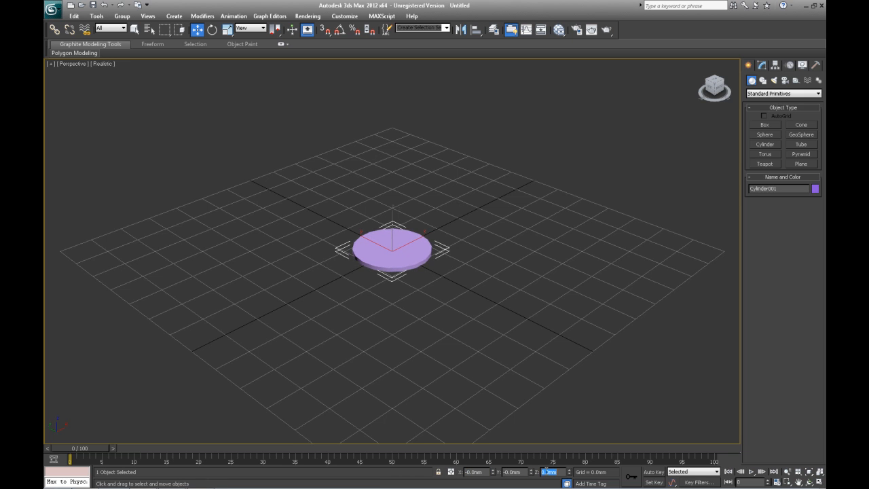
click(416, 338)
Set the flat cylinder's radius to 500 mm, its height to 30 mm and its height segments to 1.
click(394, 245)
click(762, 65)
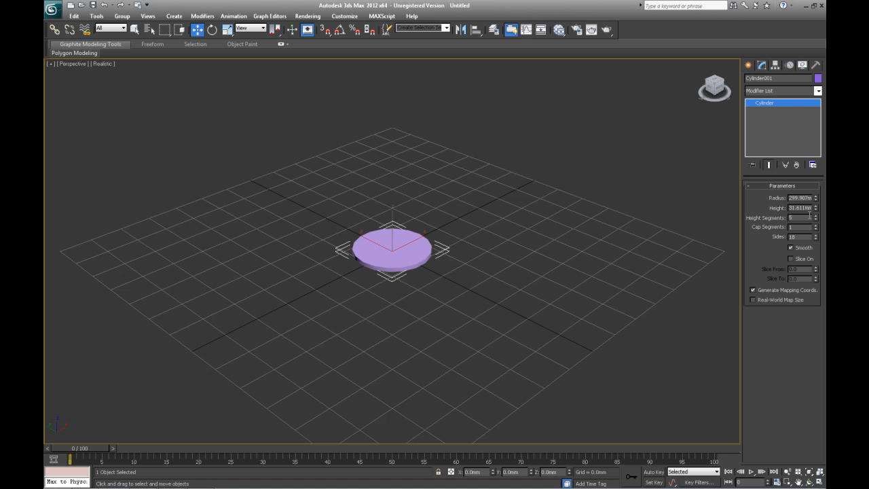
double_click(800, 197)
text(500)
key(Return)
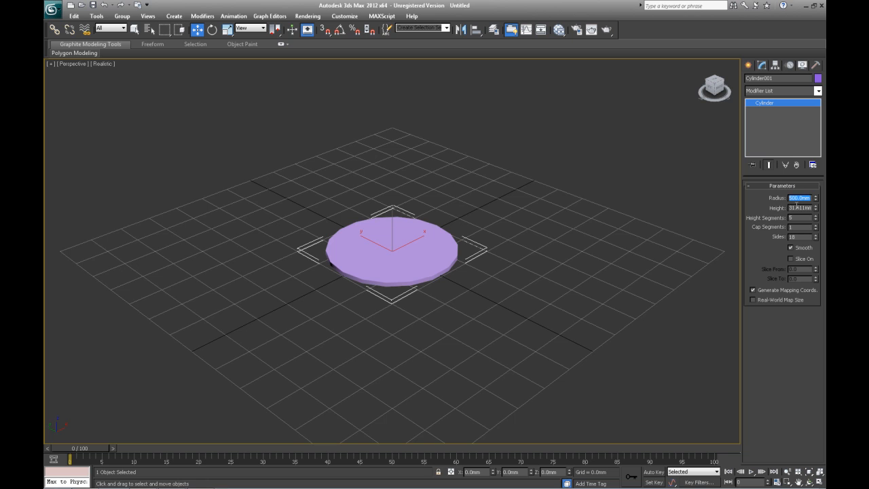
click(798, 207)
text(2)
key(Return)
click(795, 216)
drag(795, 216, 767, 212)
key(Return)
Render the disc to check its edge, set its sides to 40 and render it again.
click(790, 248)
click(607, 29)
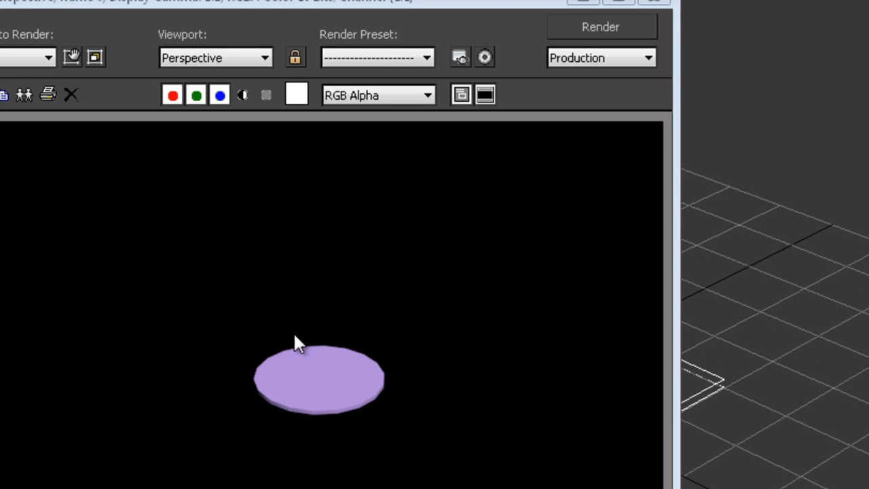
click(659, 3)
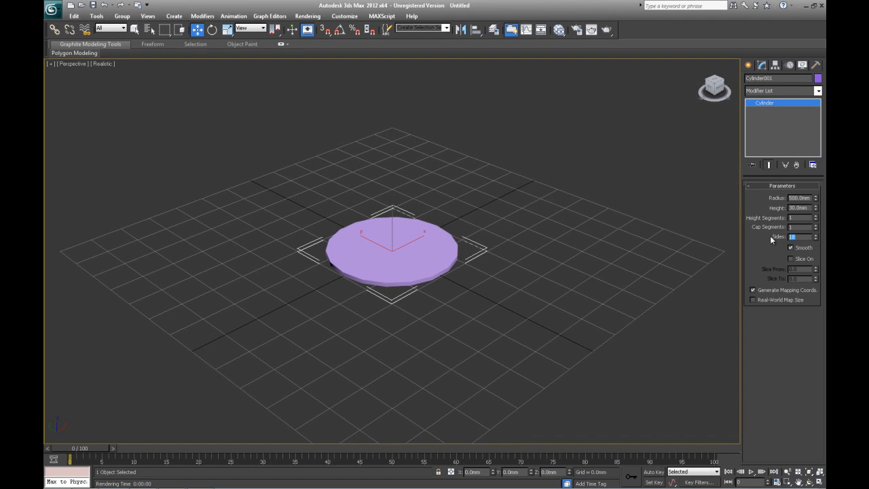
key(Return)
click(606, 29)
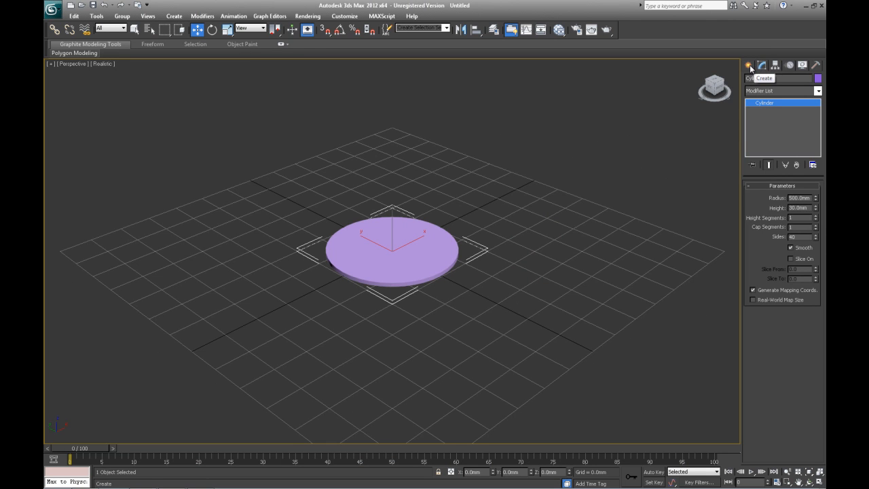
Create a second, upright cylinder about 169 mm in radius and 1319 mm high beside the disc.
click(750, 65)
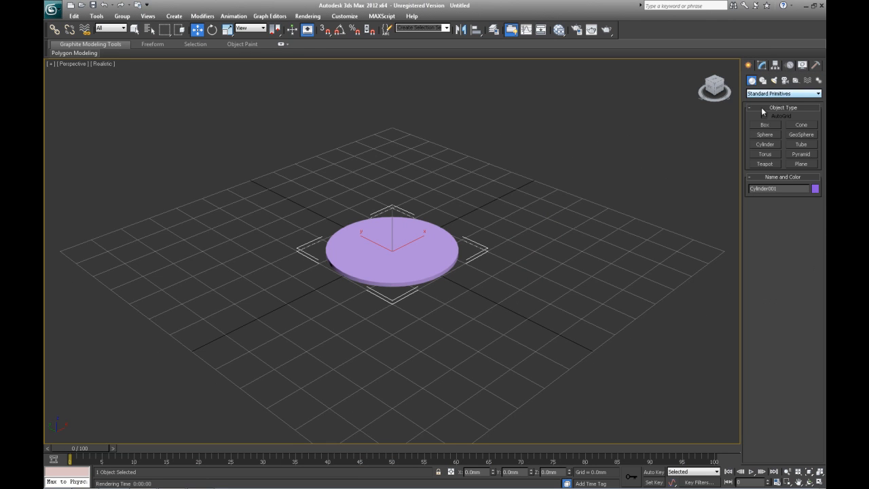
click(766, 137)
click(766, 144)
drag(543, 259, 549, 273)
click(582, 80)
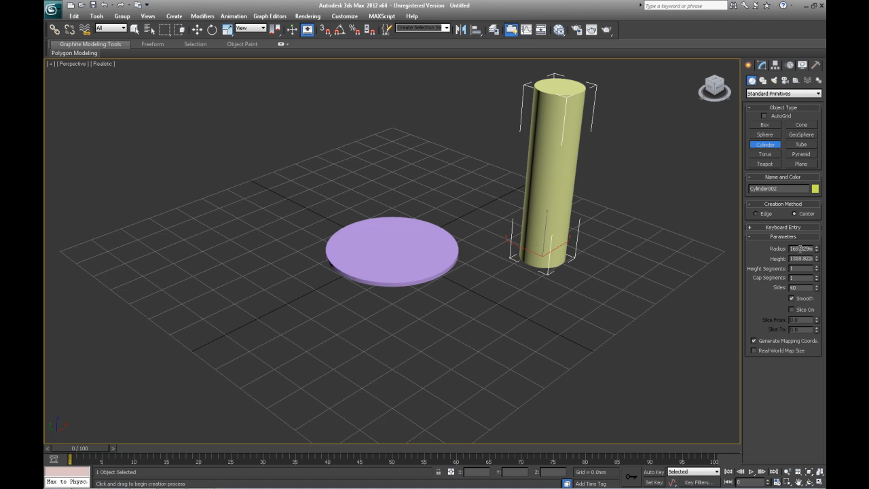
Try radii of 150 mm and 50 mm on the upright cylinder, and settle on 40 mm.
double_click(800, 249)
text(150)
key(Return)
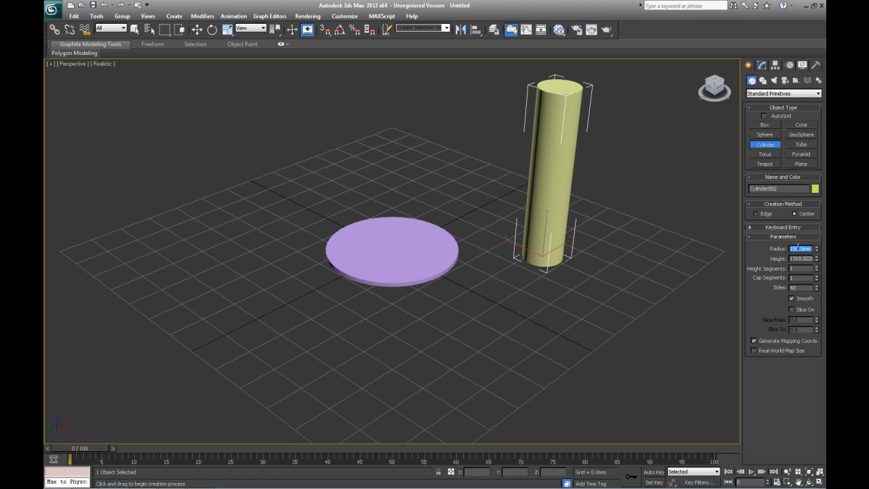
text(50)
key(Return)
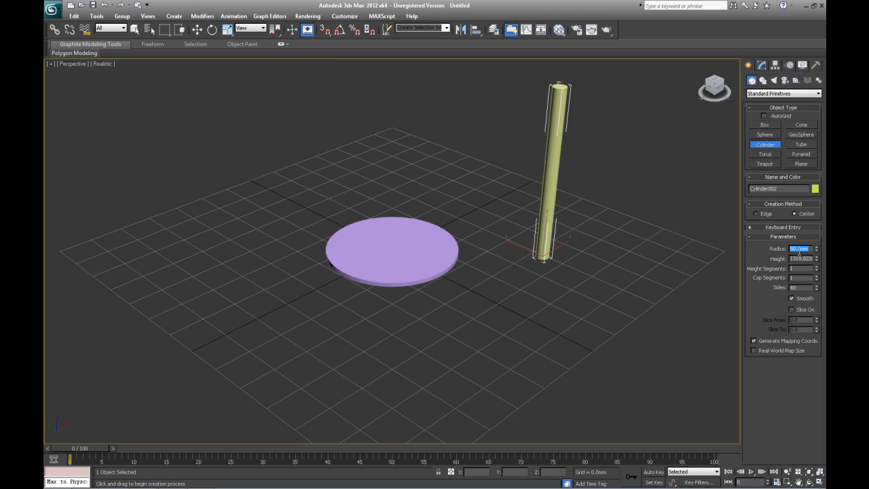
text(40)
key(Return)
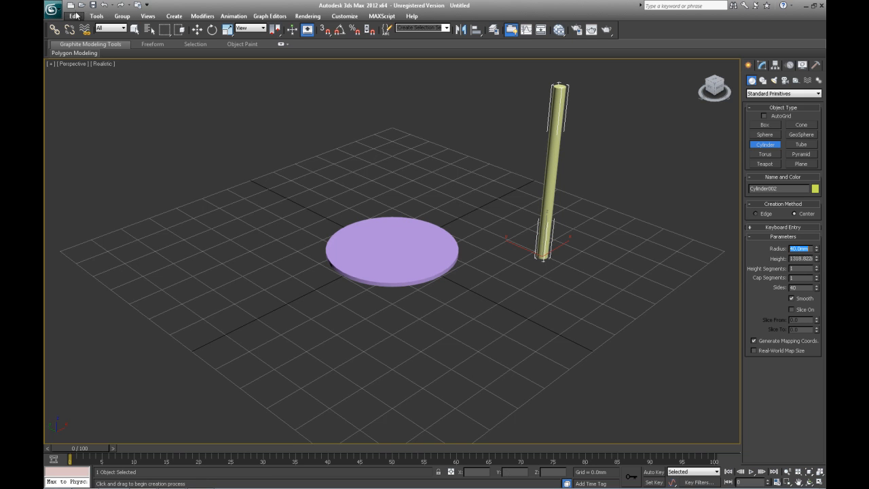
Check the patio table reference image, try a height of 500 mm for the post, and set it to 800 mm.
key(Tab)
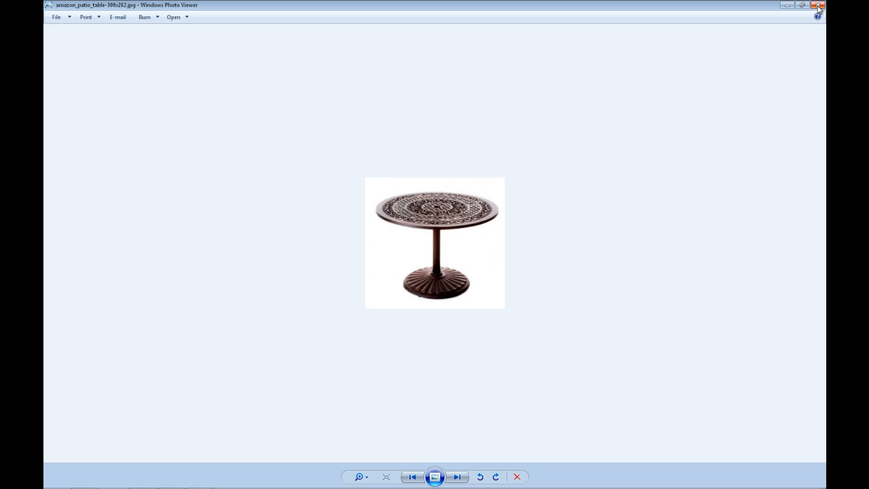
click(787, 5)
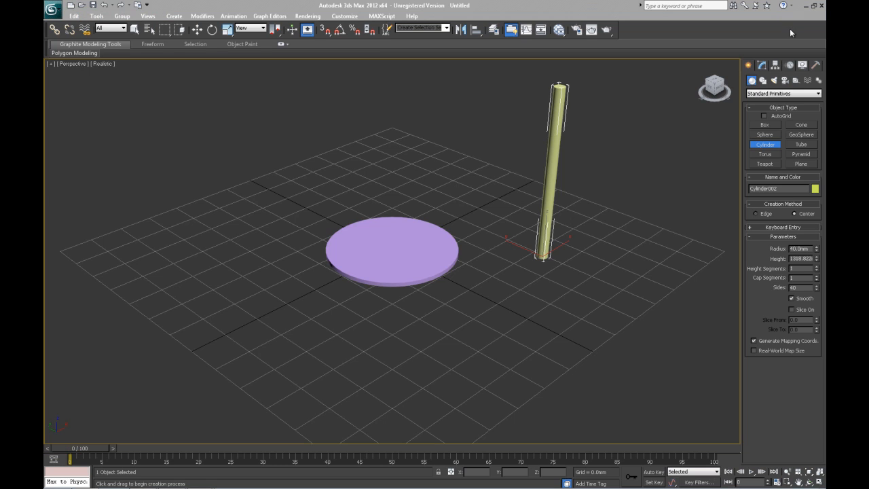
double_click(799, 259)
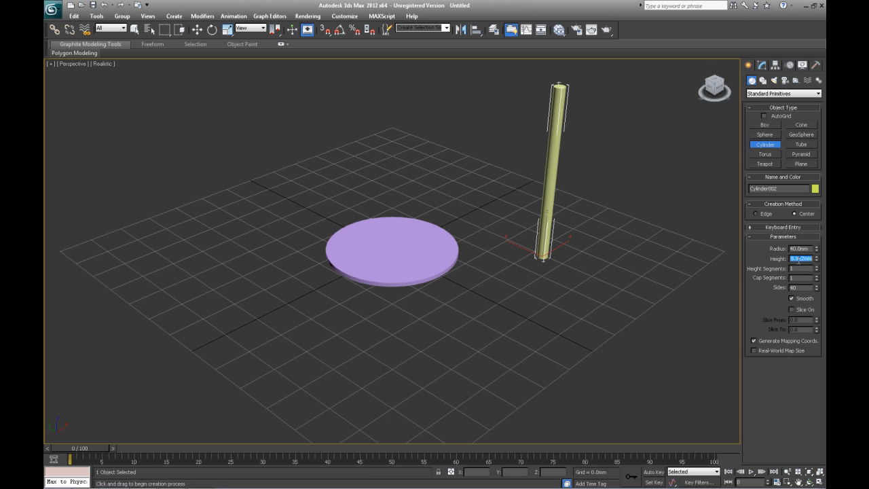
text(500)
key(Return)
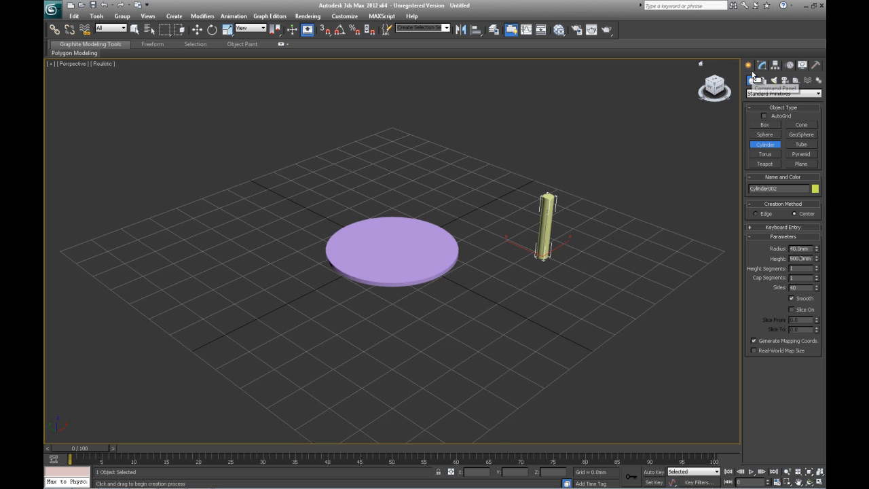
double_click(798, 259)
text(800)
key(Return)
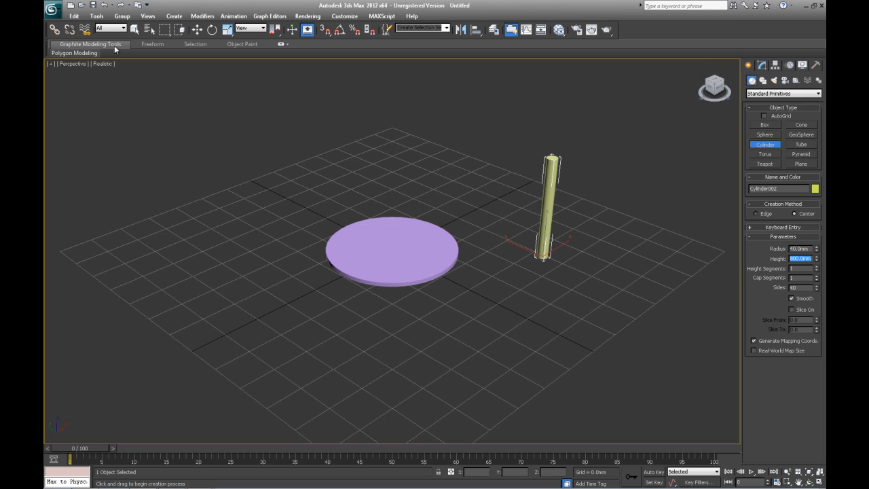
click(463, 261)
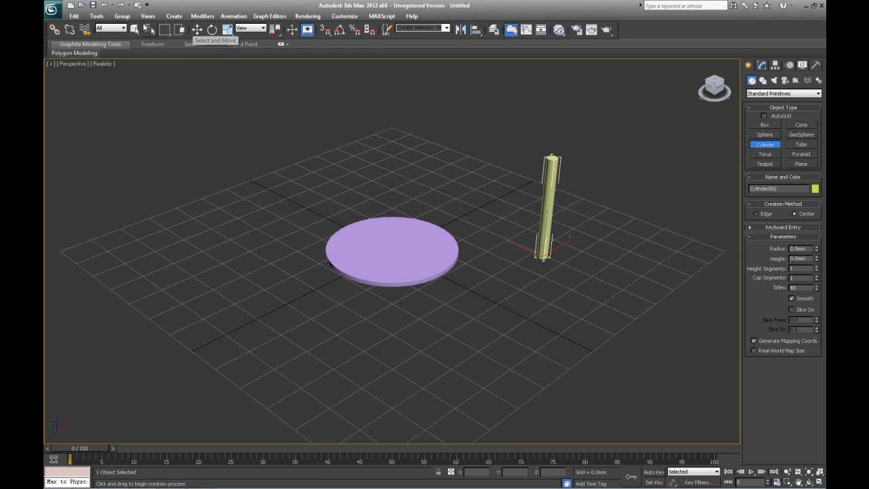
Select the flat disc, try a radius of 400 mm, and set it to 350 mm.
click(134, 29)
click(377, 254)
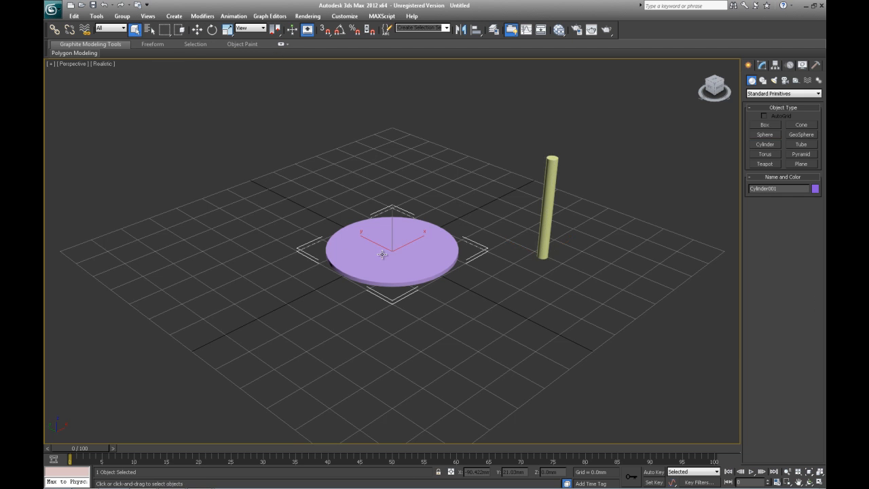
click(763, 65)
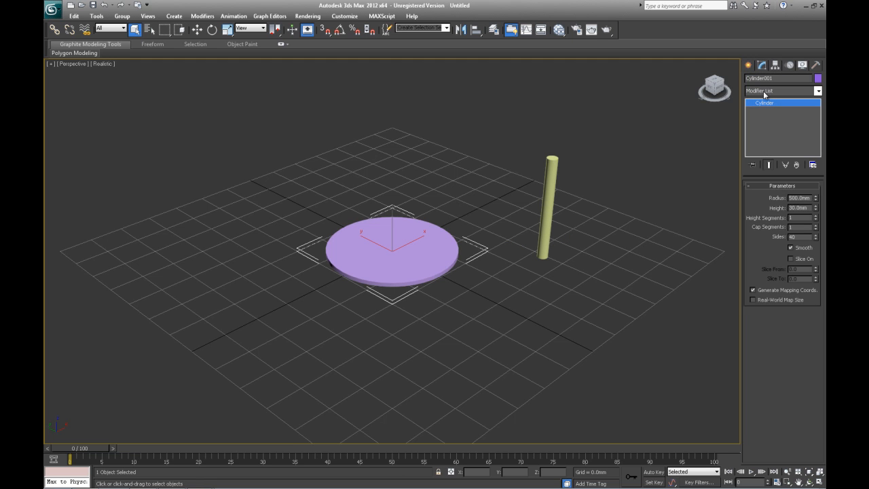
double_click(798, 198)
text(400)
key(Return)
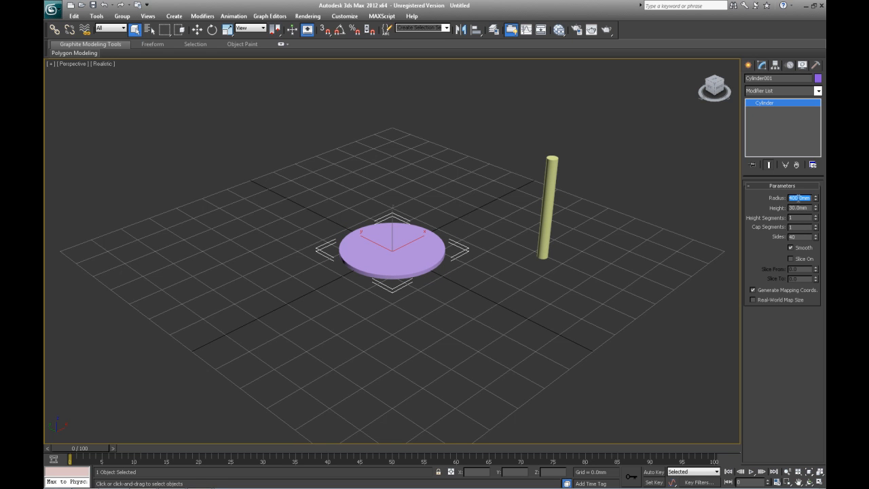
text(350)
key(Return)
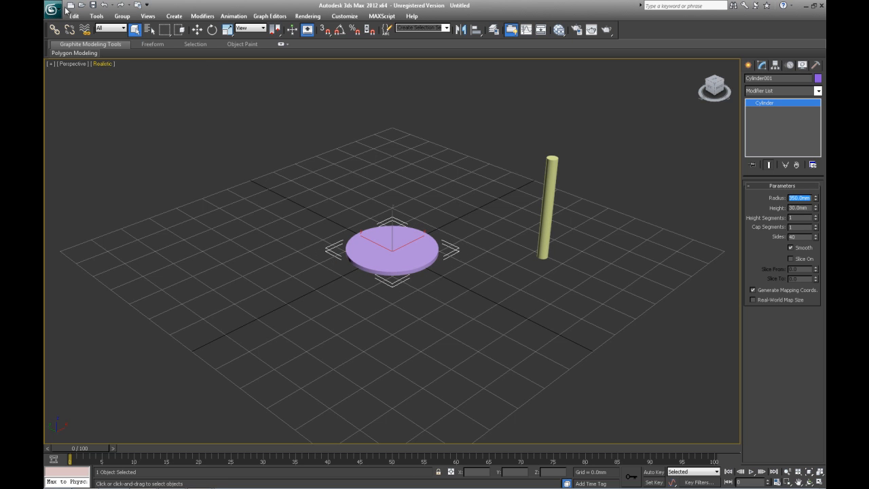
Select the upright post and set its number of sides to 18.
click(559, 175)
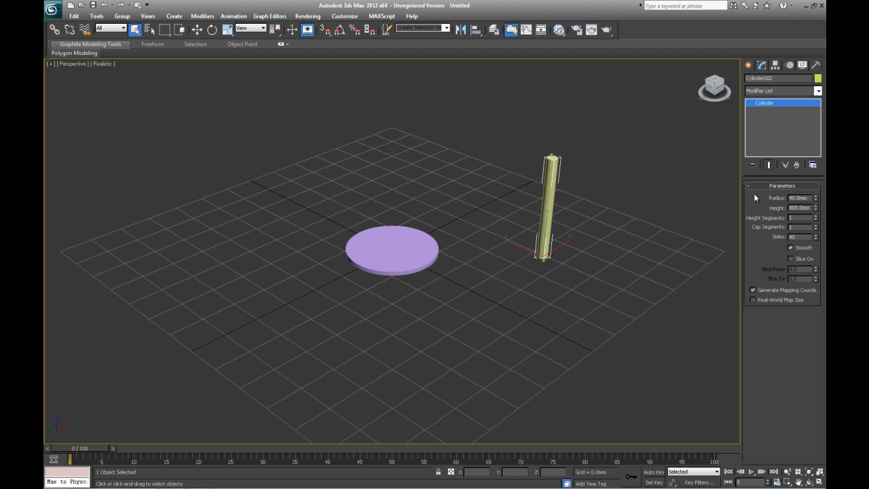
click(557, 182)
click(554, 180)
drag(797, 237, 772, 236)
click(672, 267)
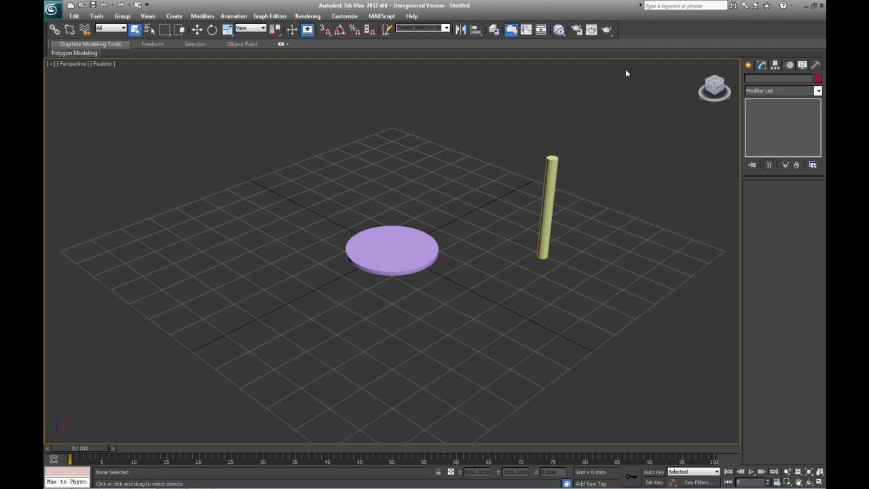
Render the perspective view to check how smooth the post looks, and close the render.
click(608, 31)
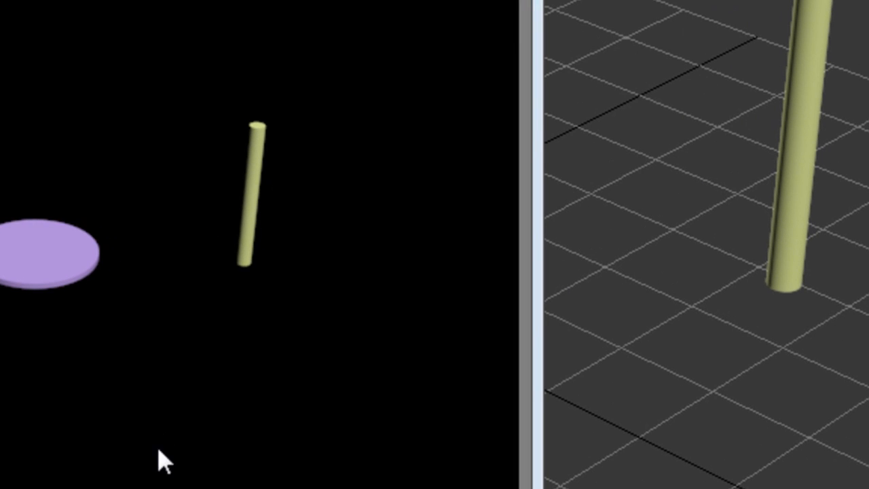
click(528, 1)
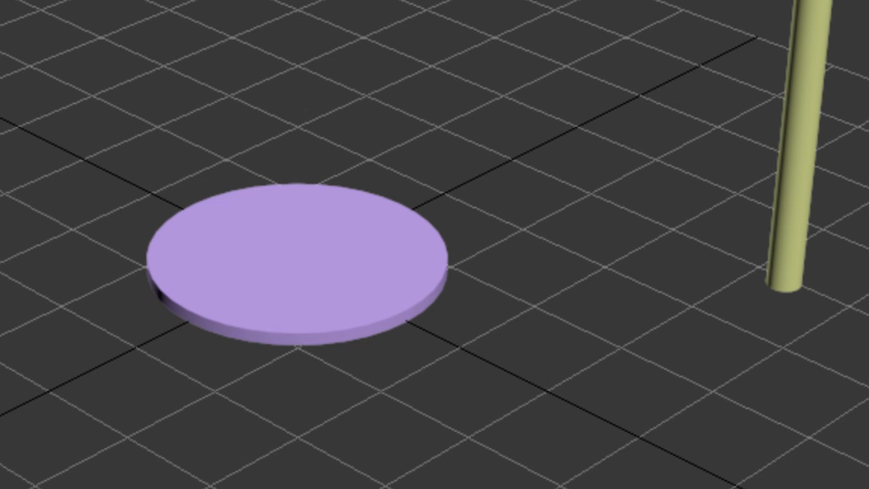
drag(868, 1, 711, 431)
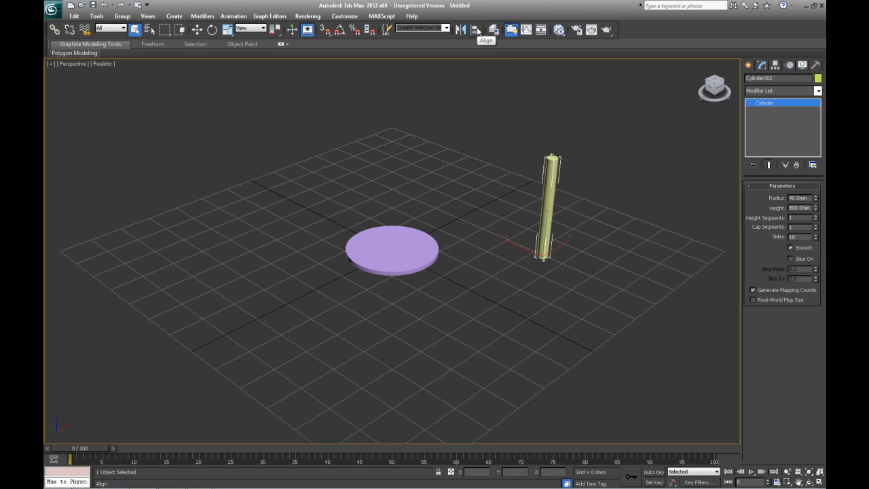
Try the Align tool with no object selected.
click(467, 188)
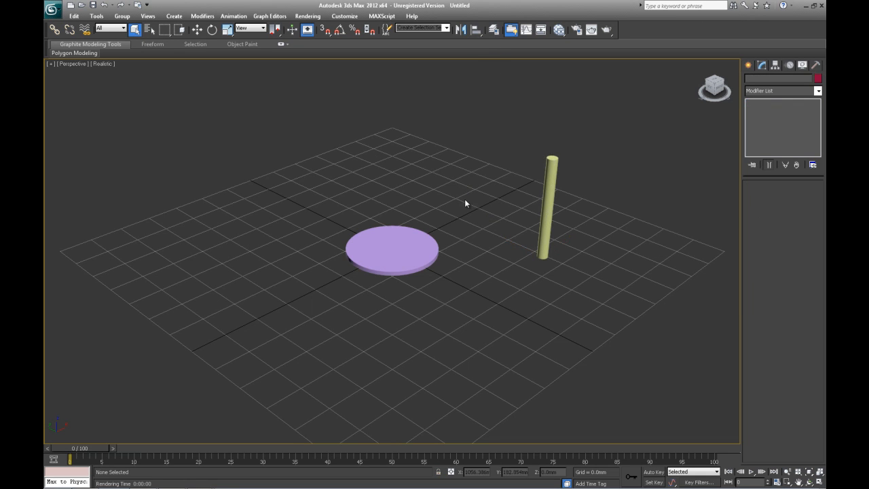
click(476, 29)
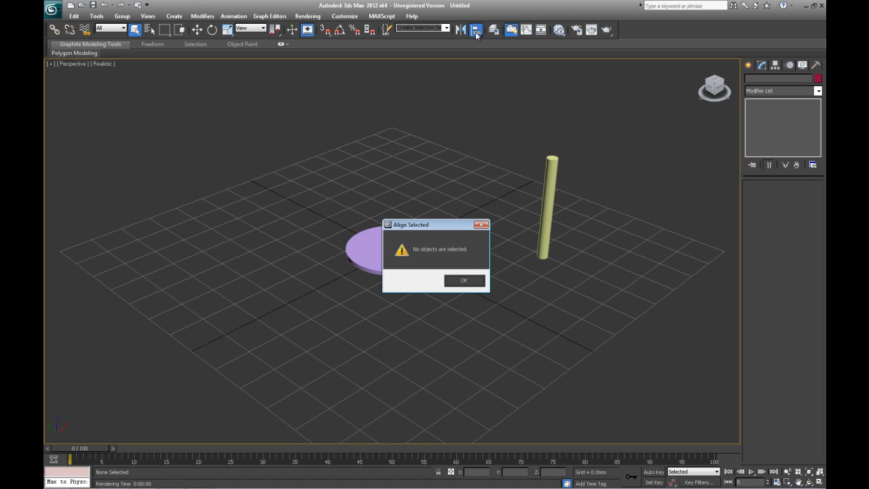
click(465, 280)
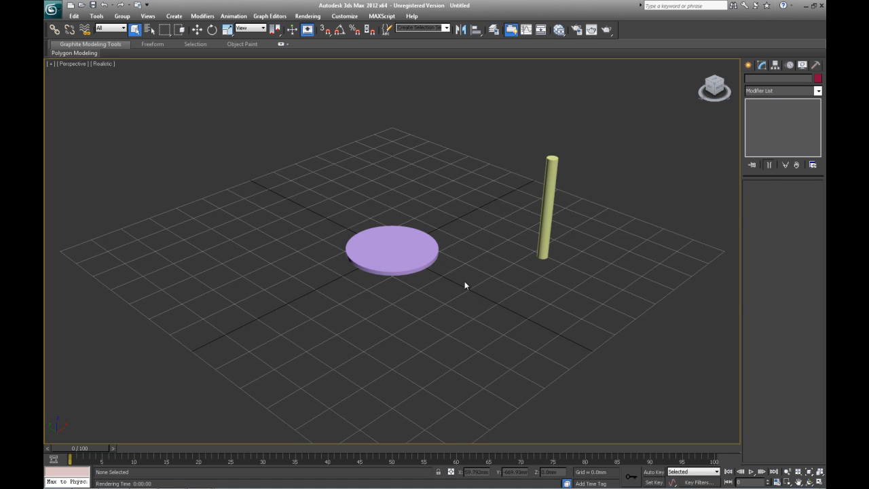
Start aligning the upright post with the flat disc as target, keeping the alignment settings clear of the model.
click(547, 170)
click(476, 29)
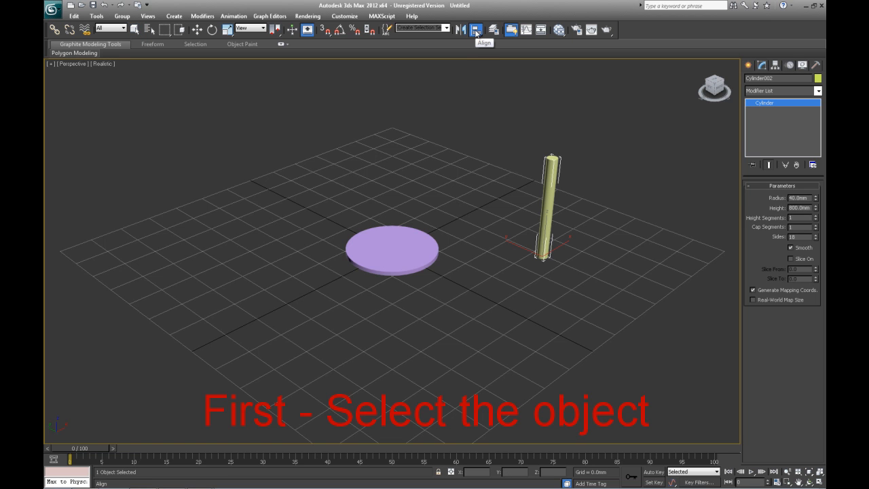
click(477, 30)
click(477, 32)
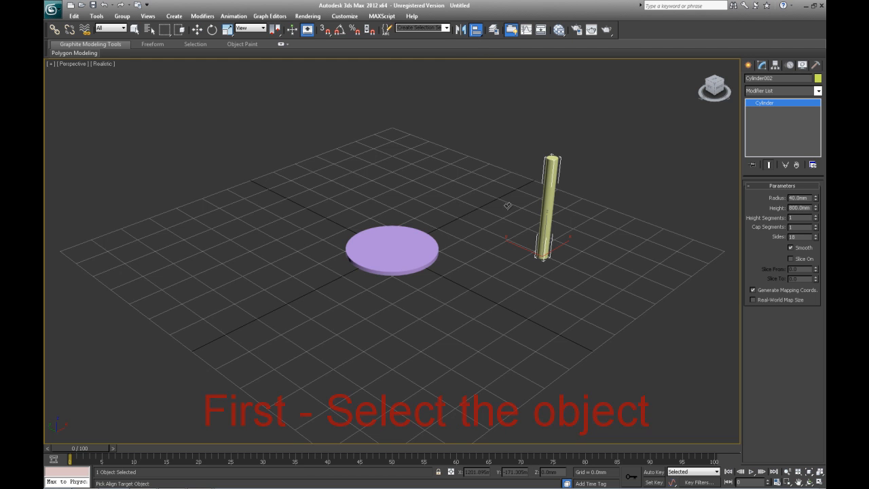
click(406, 247)
drag(415, 159, 227, 80)
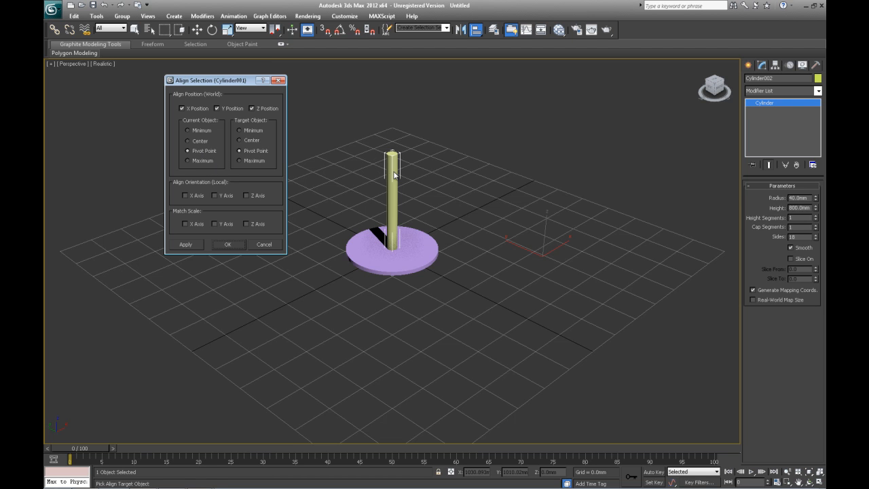
Try the Minimum reference for the post, and switch off alignment in the X, Y and Z positions.
click(197, 131)
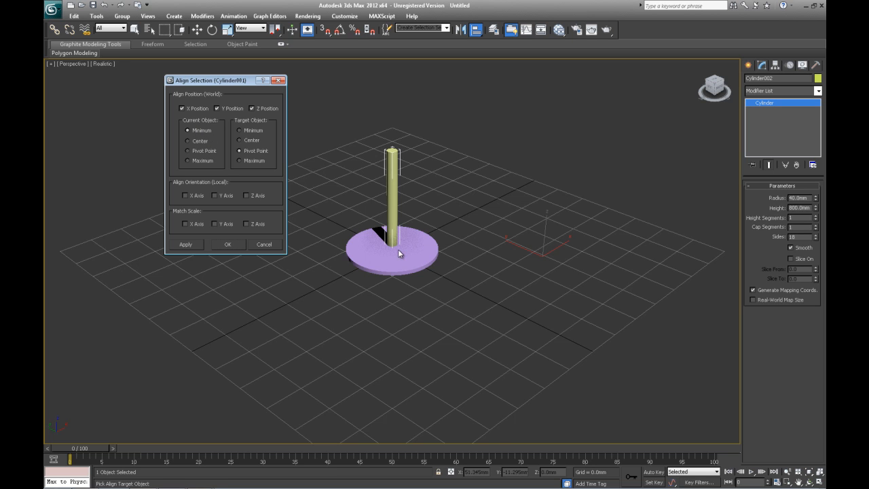
click(218, 109)
click(182, 109)
click(252, 109)
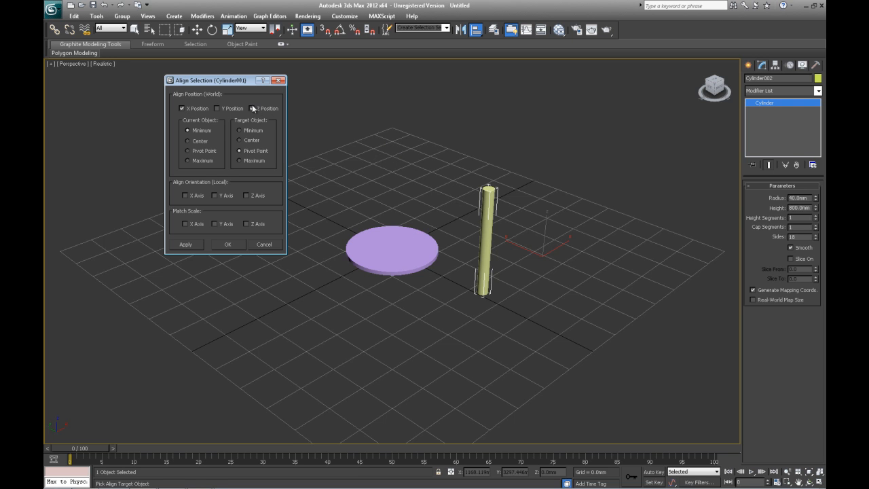
click(185, 109)
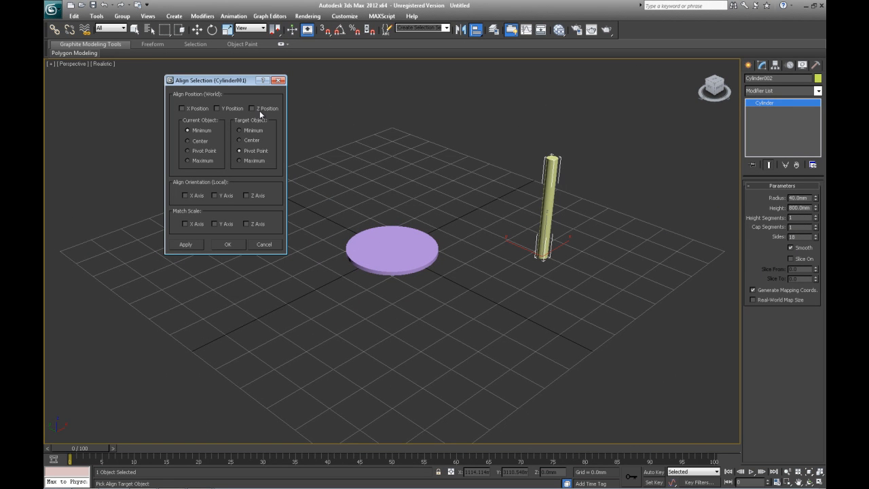
Align the post to the disc centre to centre in the X and Y positions, and apply it.
click(216, 108)
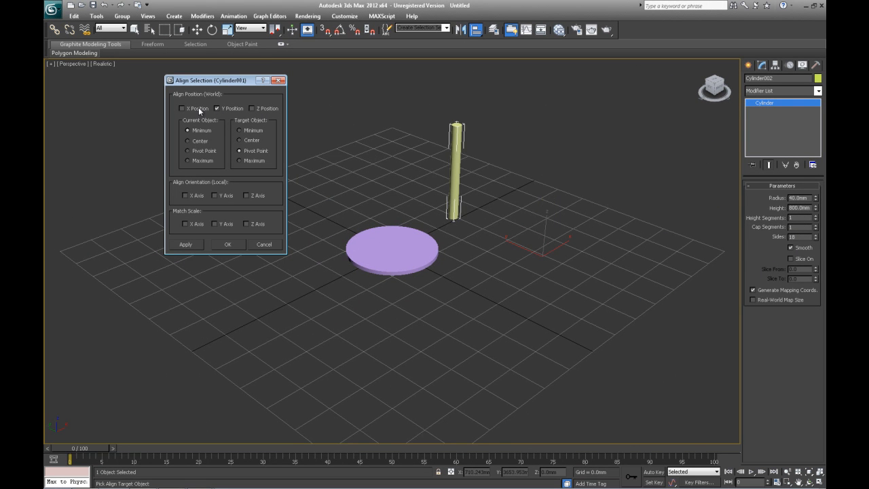
click(182, 108)
click(188, 140)
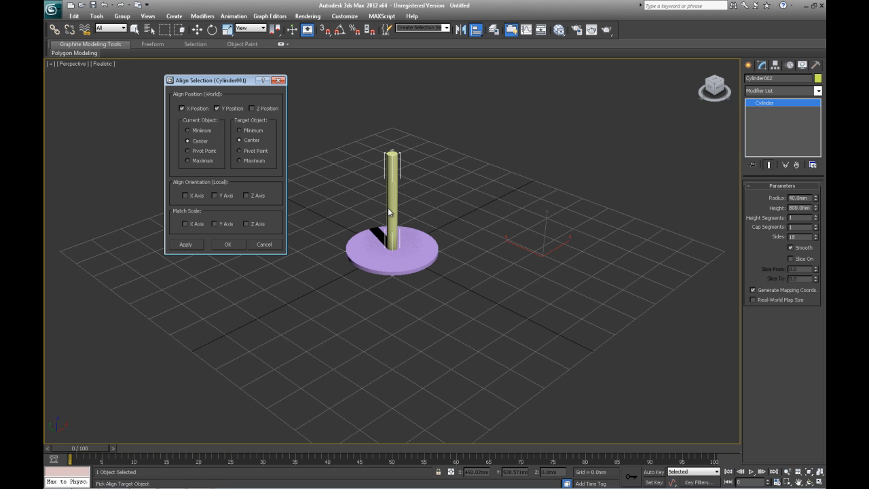
click(194, 245)
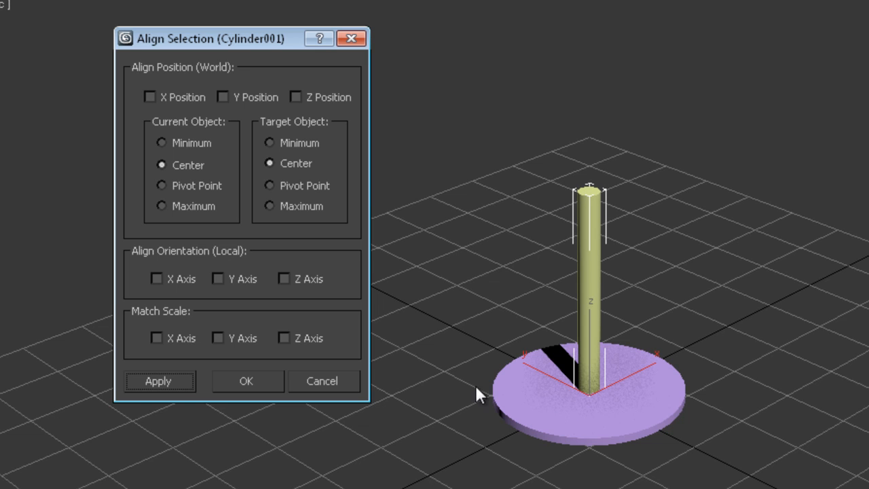
Align the post's minimum to the disc's maximum in Z so it stands on the disc, and clear the selection.
click(296, 97)
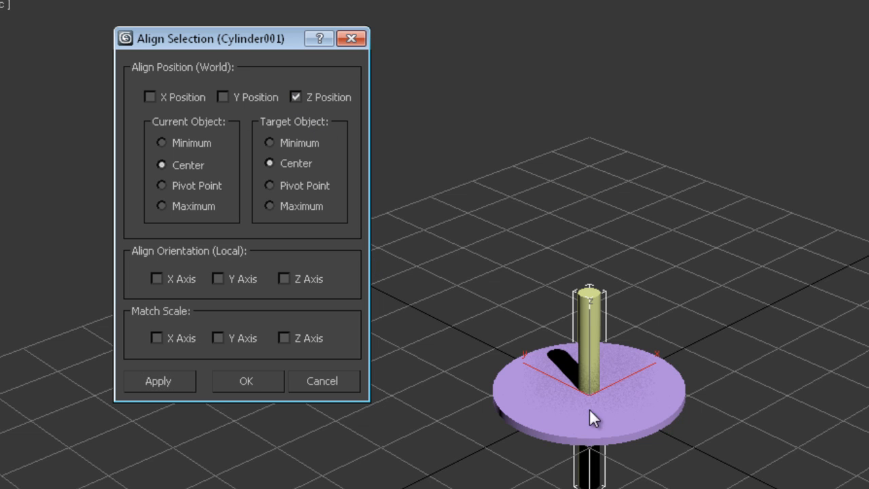
click(161, 143)
click(271, 207)
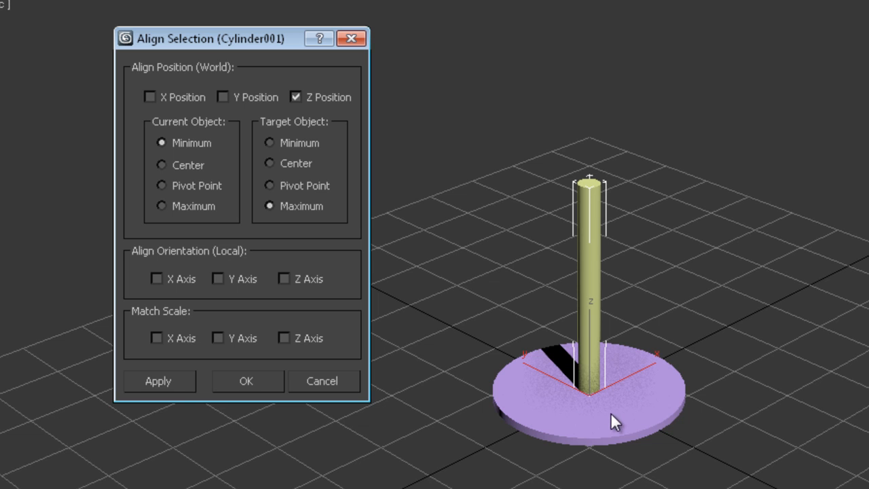
click(266, 381)
key(ctrl+d)
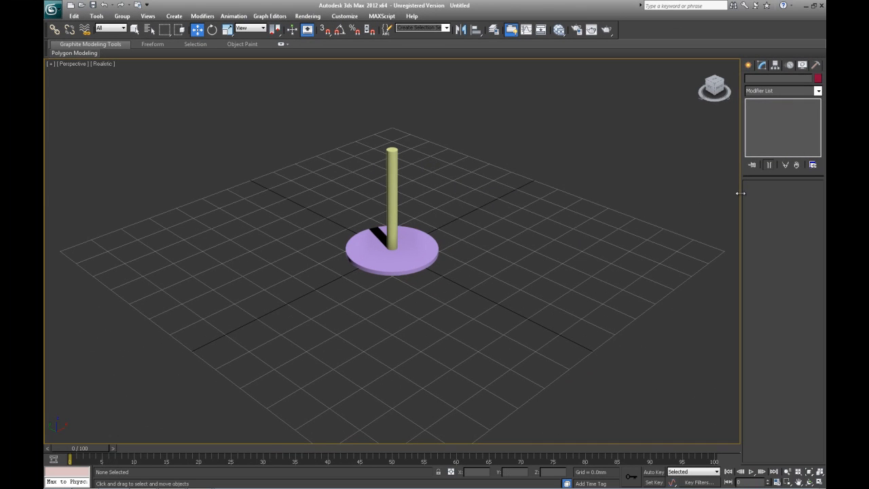
Create a third cylinder beside the post as a wide flat disc, about 950 mm in radius and 50 mm high.
click(749, 64)
click(766, 147)
drag(516, 247, 585, 313)
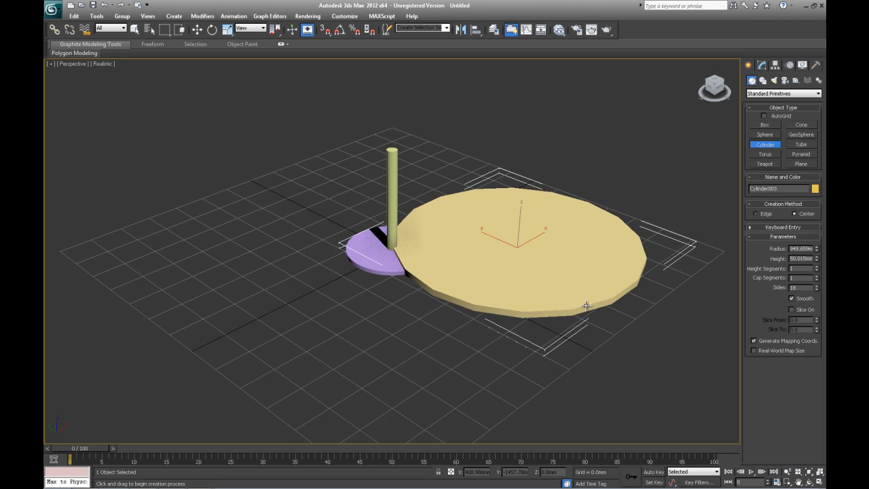
click(587, 305)
Try 40 sides on the wide disc, and settle on 50.
text(40)
key(Return)
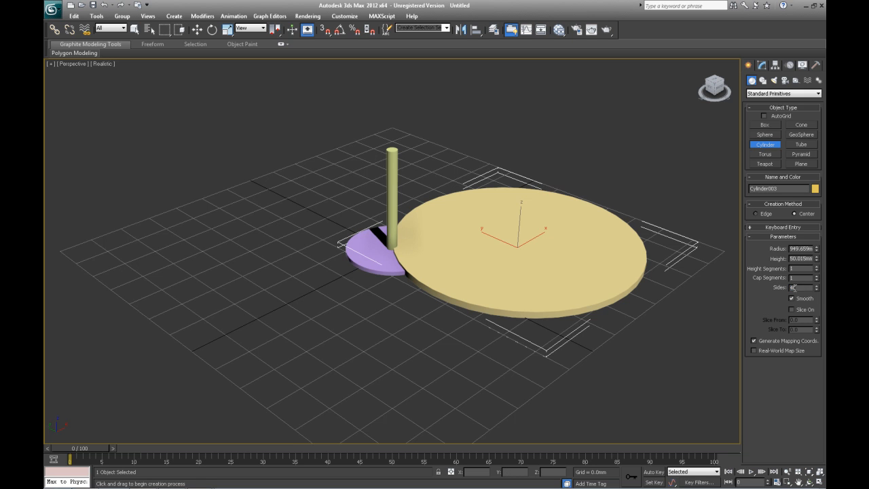
text(50)
key(Return)
Check the small base disc's parameters, and set the wide disc's height to 30 mm.
click(135, 29)
click(393, 263)
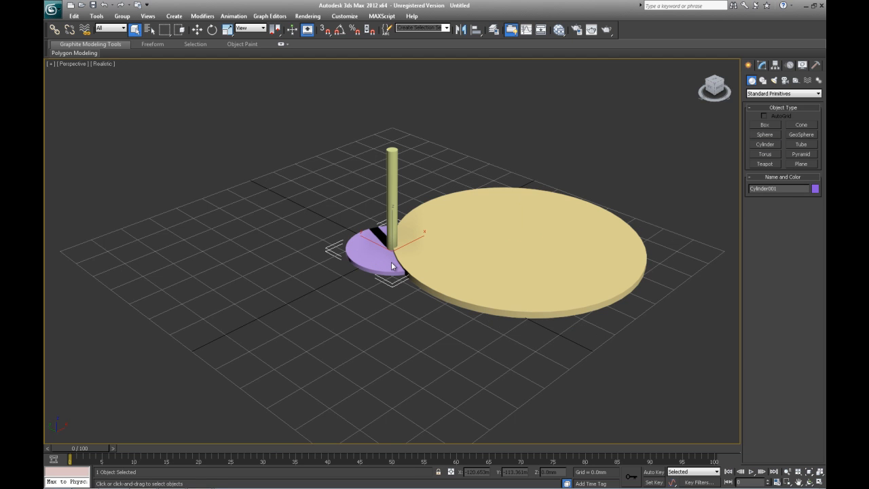
click(763, 67)
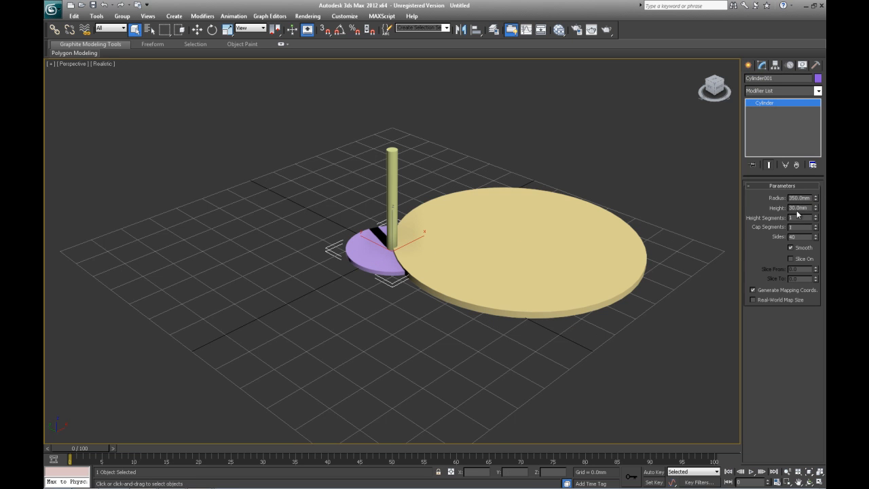
click(590, 221)
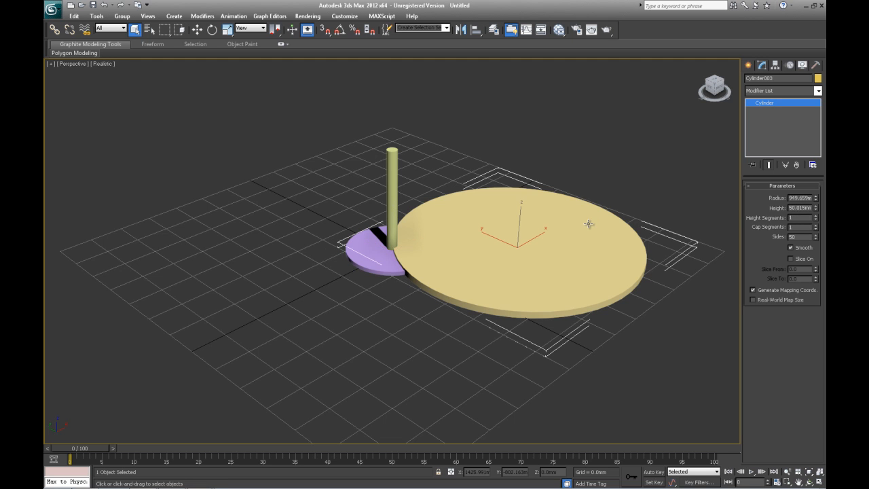
double_click(801, 208)
text(30)
key(Return)
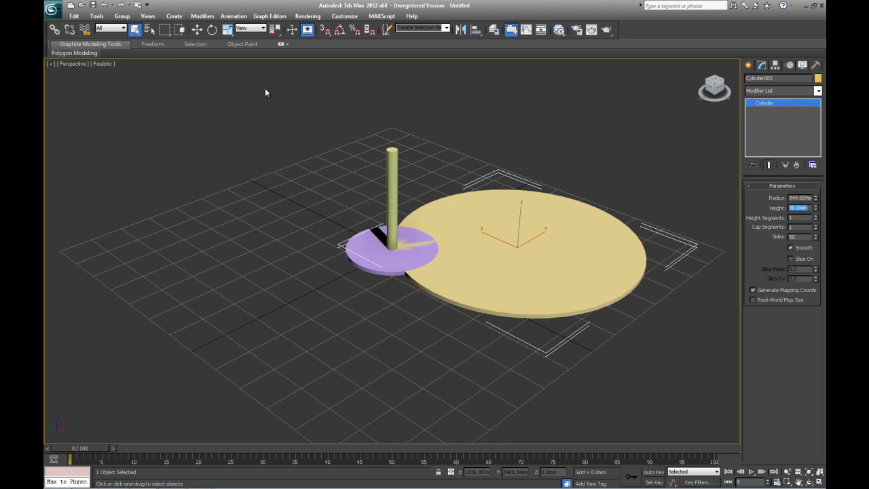
Move the wide disc clear of the base to about X 1037 mm, Y -1046 mm, and show the move gizmo.
click(196, 29)
drag(534, 237, 597, 249)
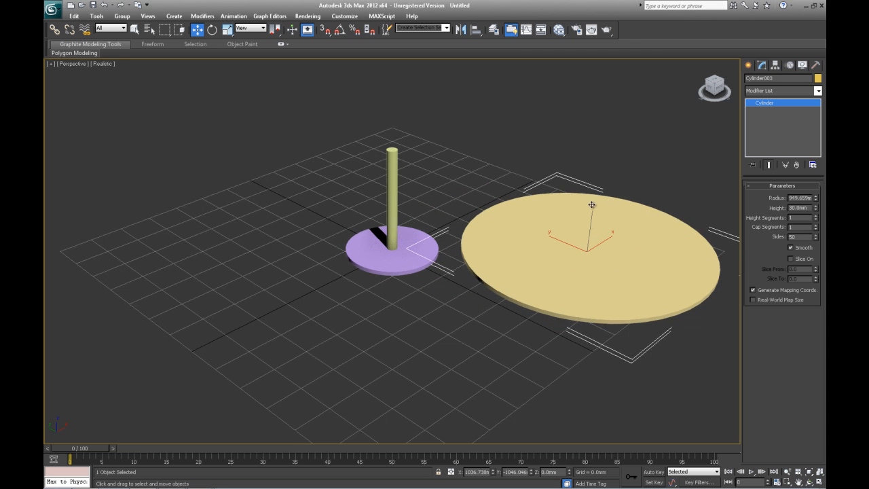
key(x)
key(x)
key(x)
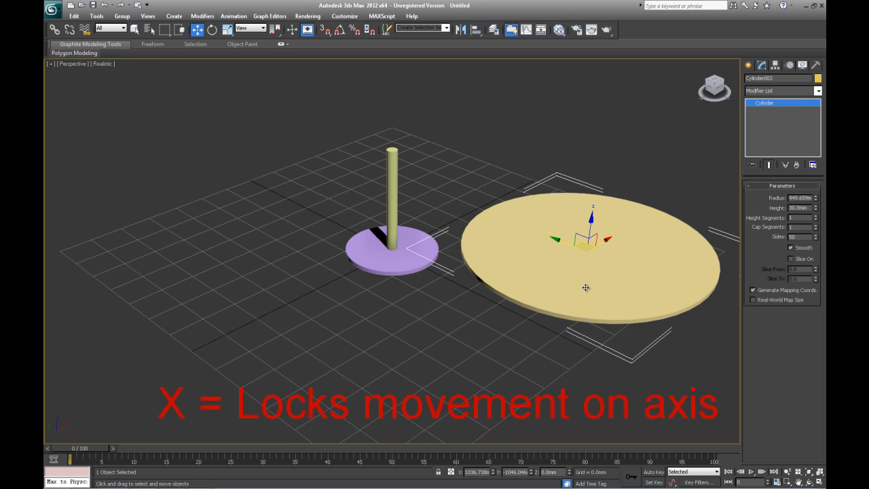
Set the wide disc's radius to 1000 mm.
double_click(792, 198)
text(100)
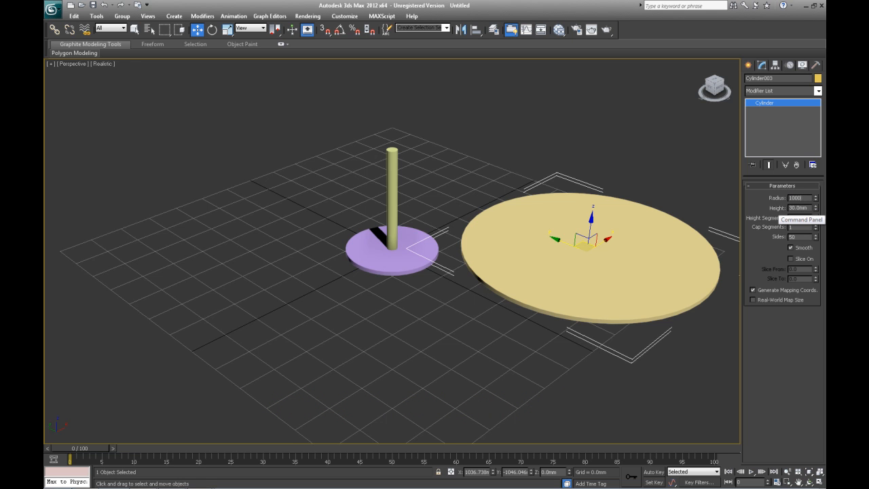
text(0)
key(Return)
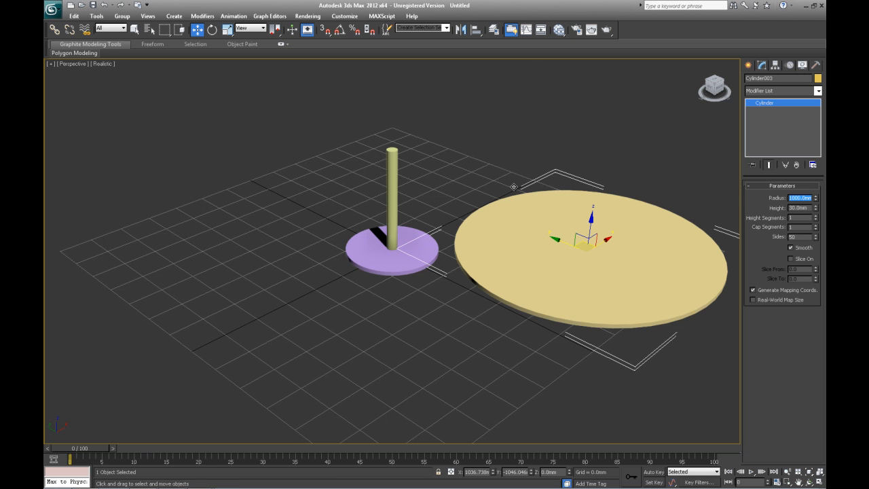
Align the wide disc to the post in X and Y, center to center, and apply it.
click(476, 30)
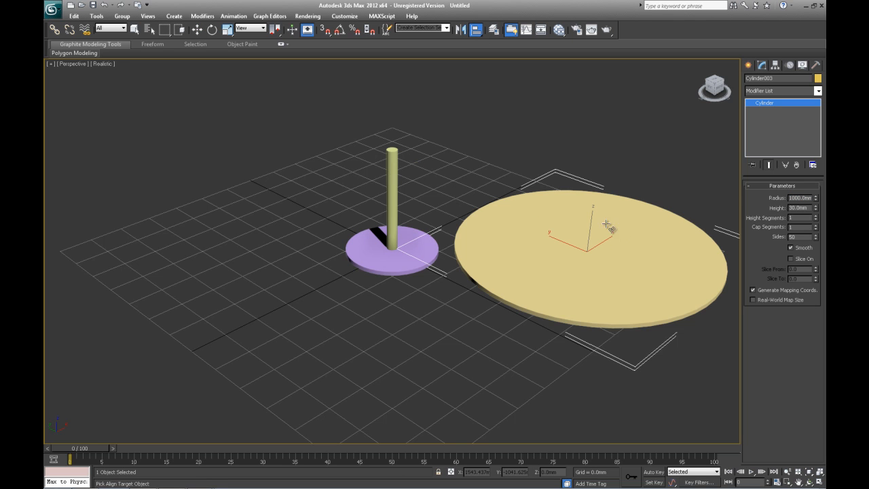
click(392, 182)
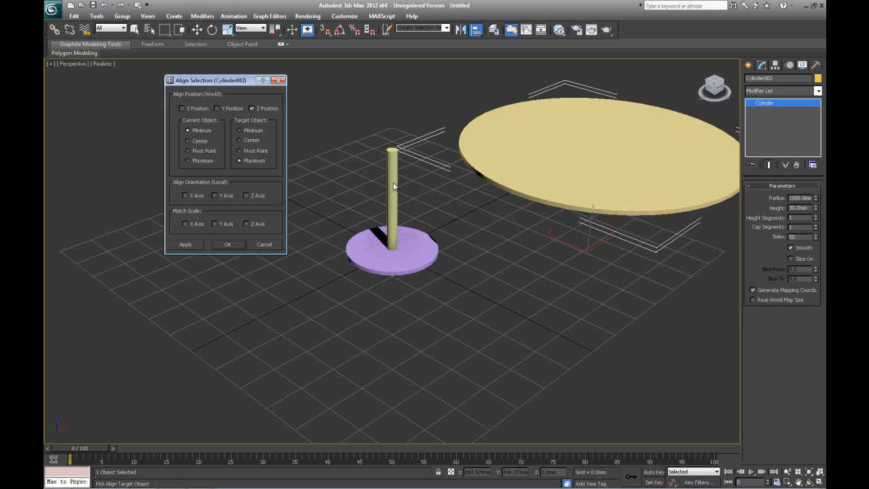
click(252, 109)
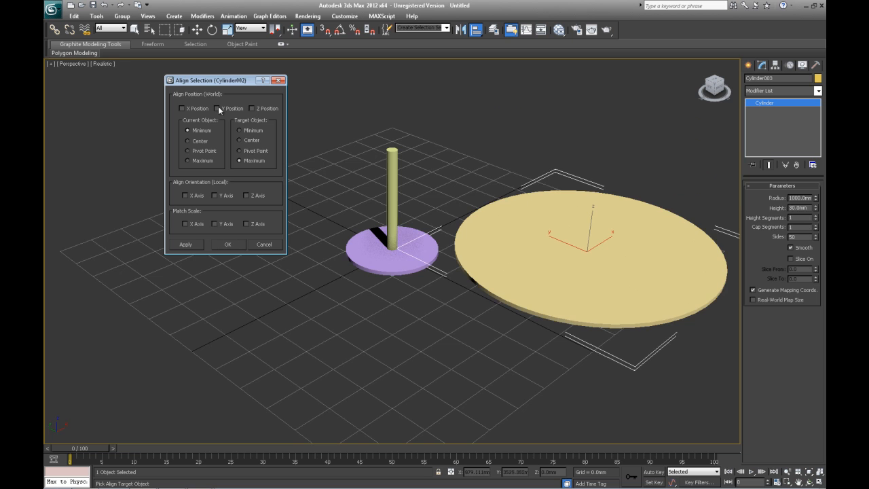
click(217, 109)
click(182, 108)
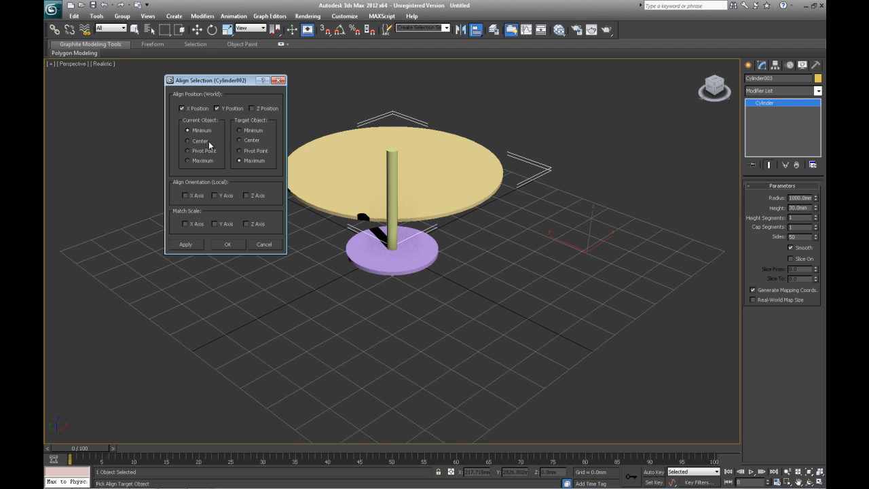
click(239, 141)
click(189, 140)
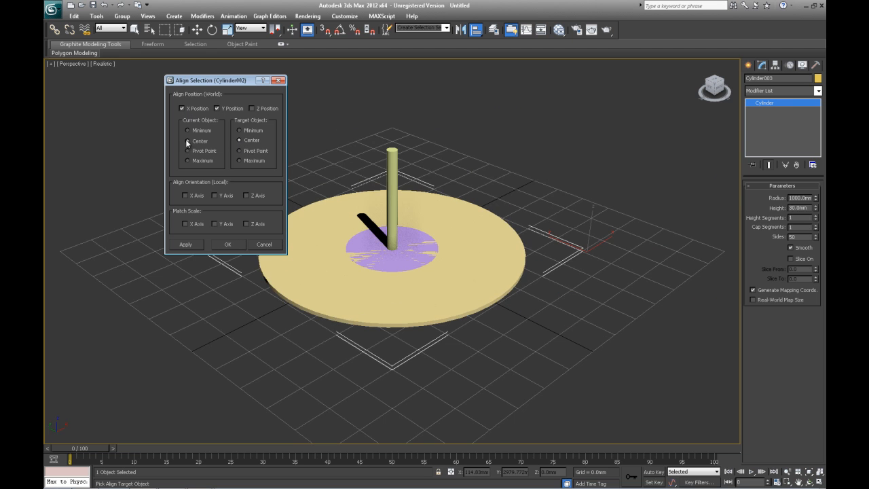
click(184, 243)
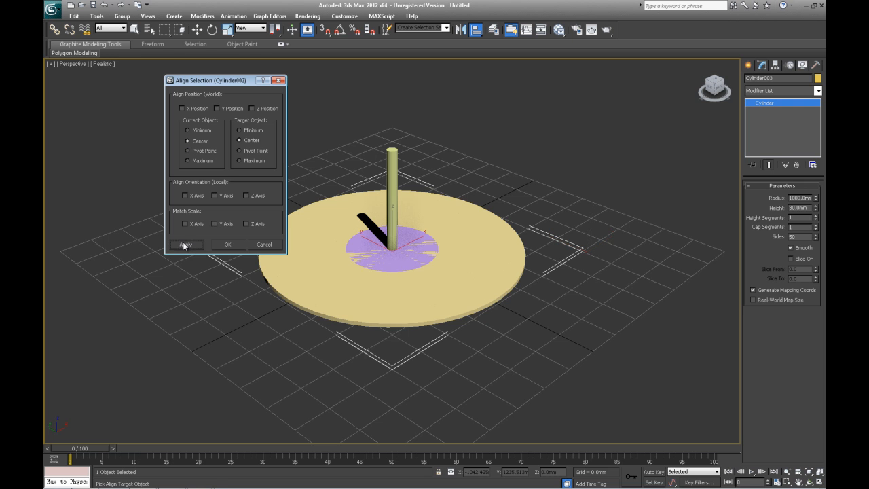
Align the wide disc to the post in Z, its minimum to the post's maximum, and finish the alignment.
click(252, 109)
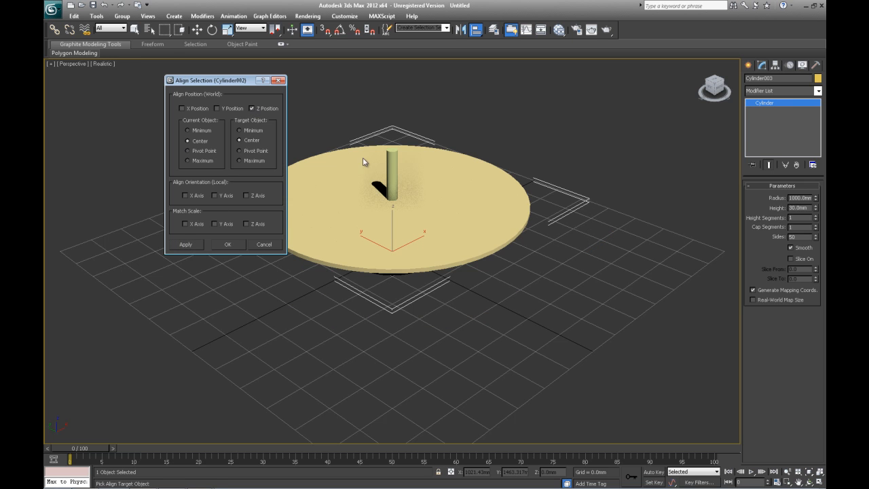
click(188, 130)
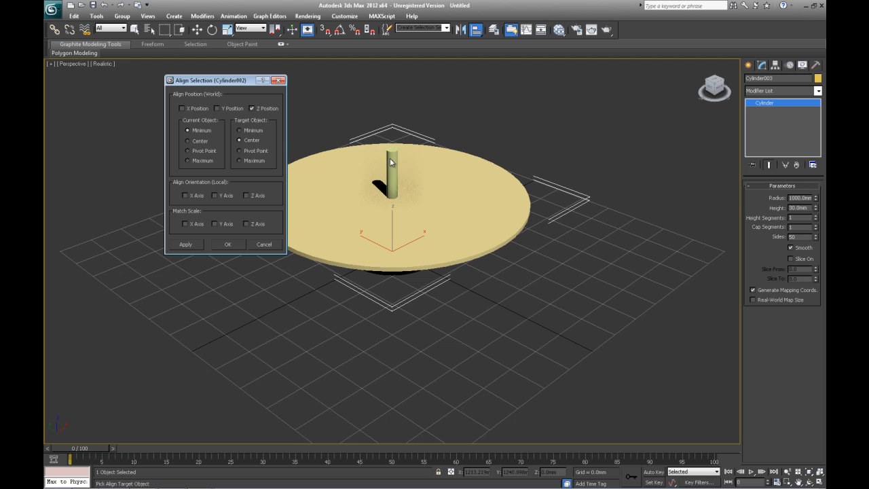
click(240, 161)
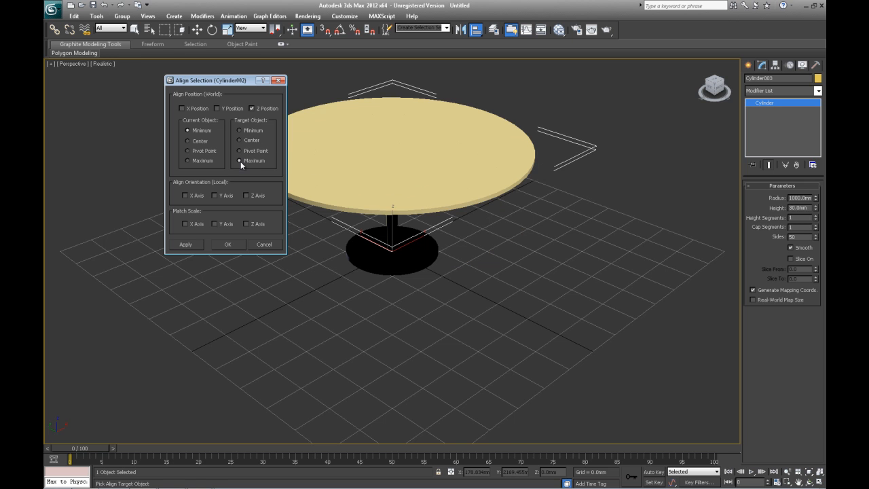
click(191, 245)
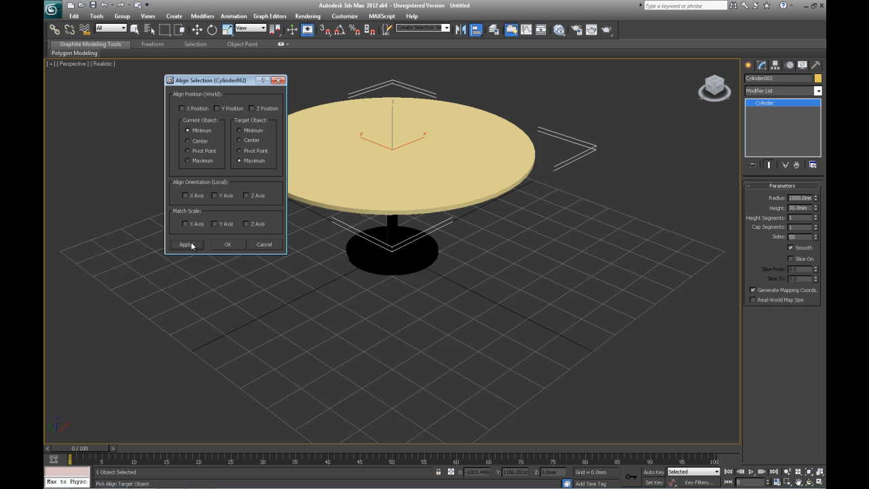
click(234, 244)
alt+middle_drag(479, 318, 508, 289)
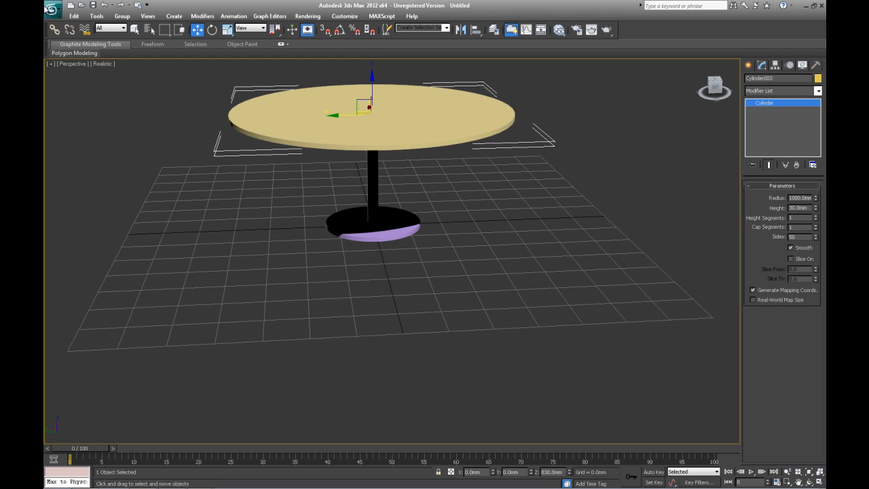
Save the scene as "round table.max".
click(53, 10)
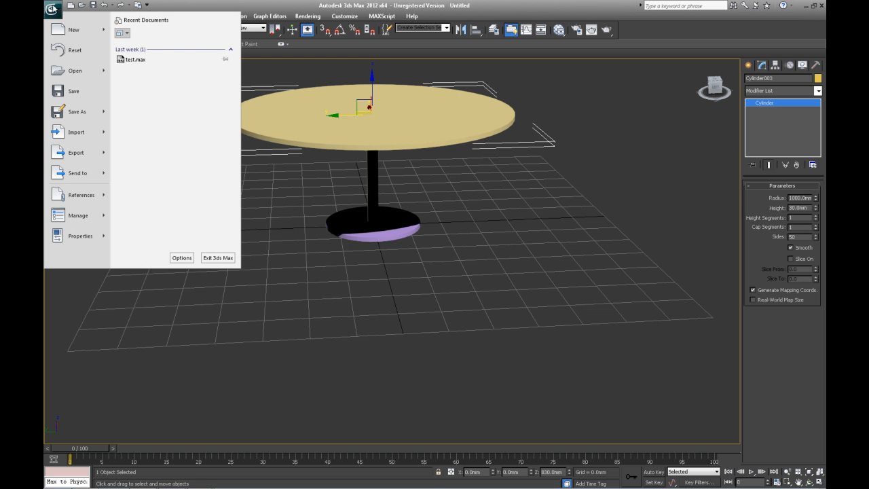
mouse_move(89, 110)
click(161, 99)
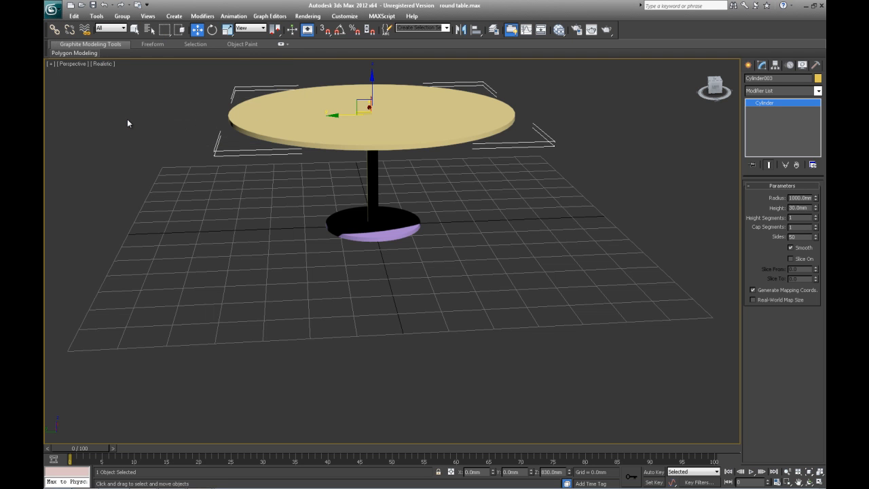
Reset the scene to an empty one and maximize the Perspective viewport.
click(53, 9)
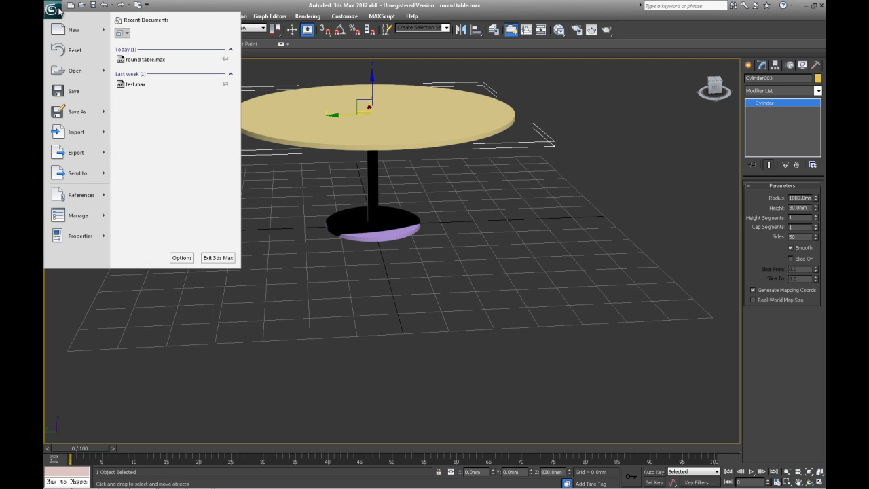
click(60, 59)
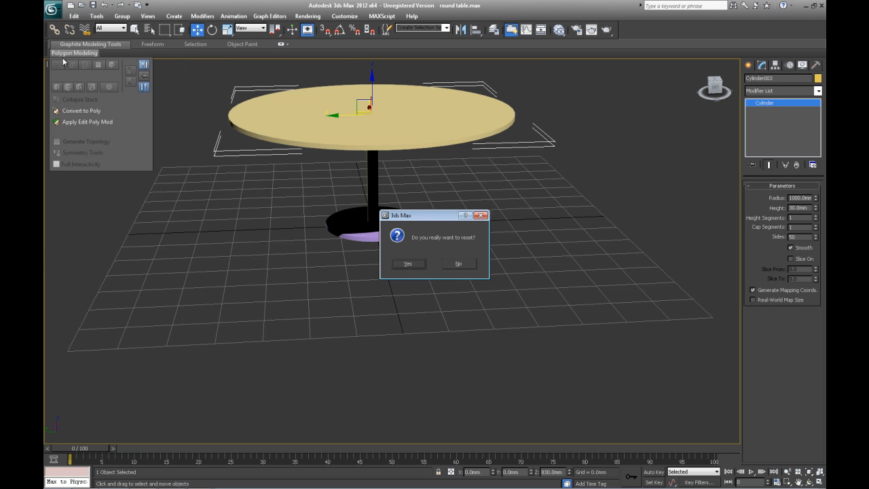
click(408, 264)
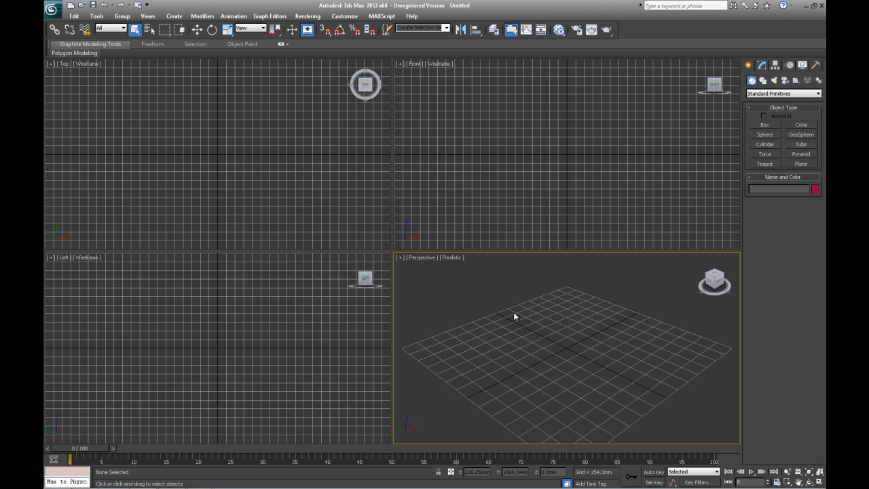
key(alt+w)
Switch to Windows Photo Viewer, examine the reference photos of the wooden and red-legged tables, and close them.
key(alt+Tab)
click(819, 5)
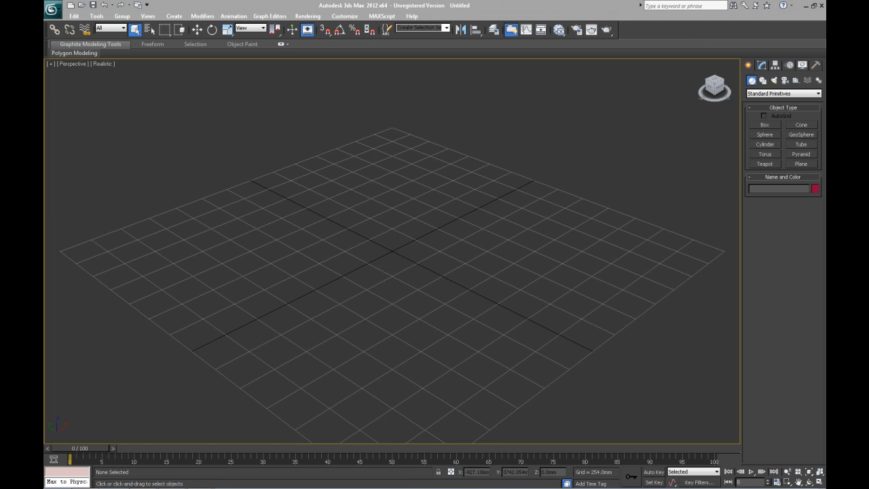
key(alt+Tab)
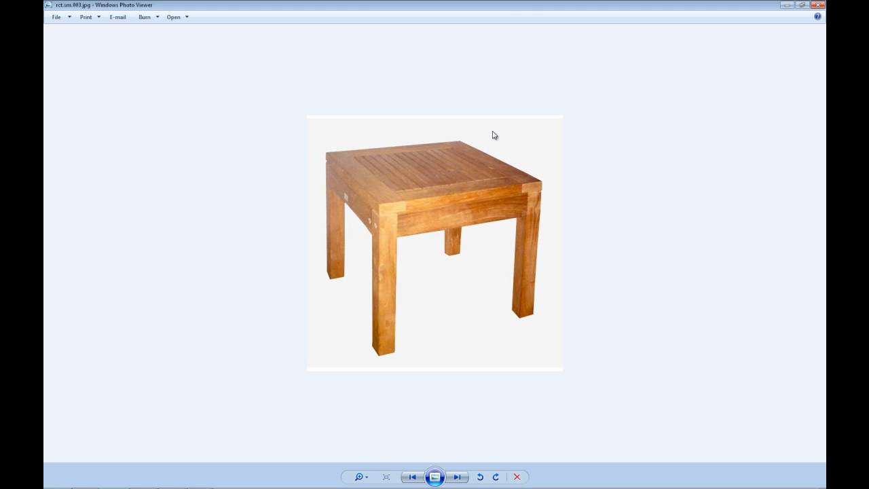
click(819, 5)
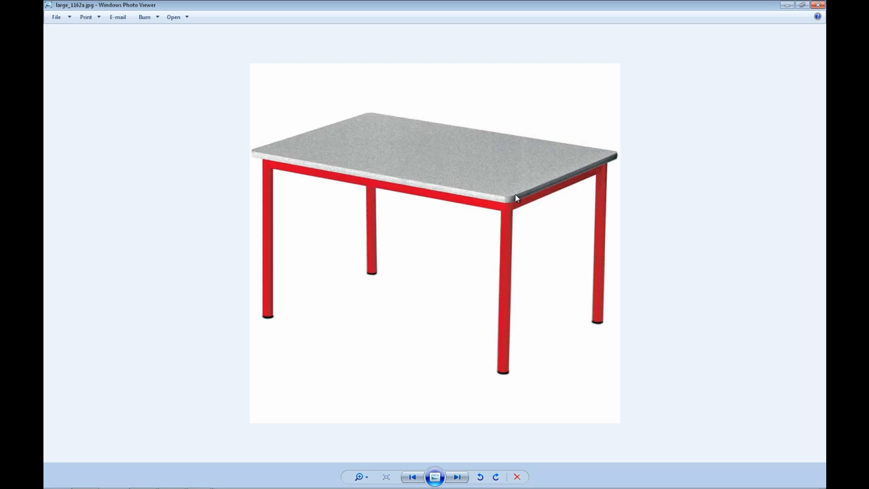
click(821, 5)
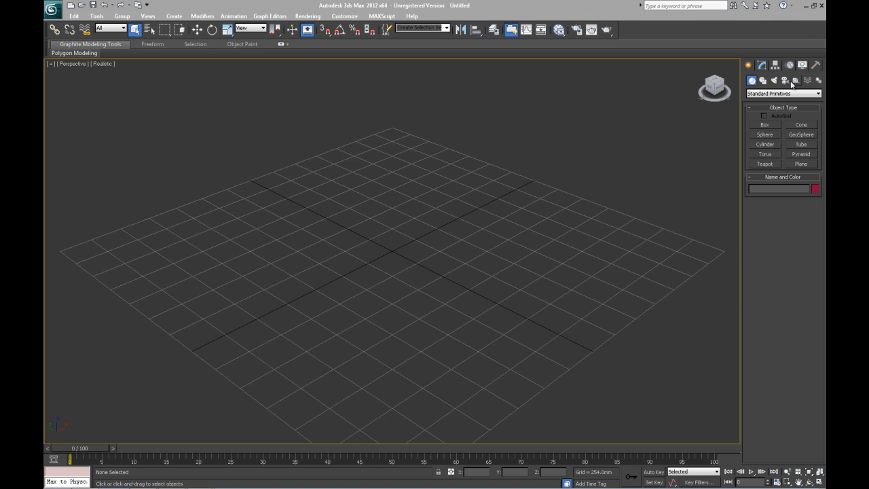
Draw a flat box about 2294 mm long, 1539 mm wide and 292 mm high on the grid.
click(766, 125)
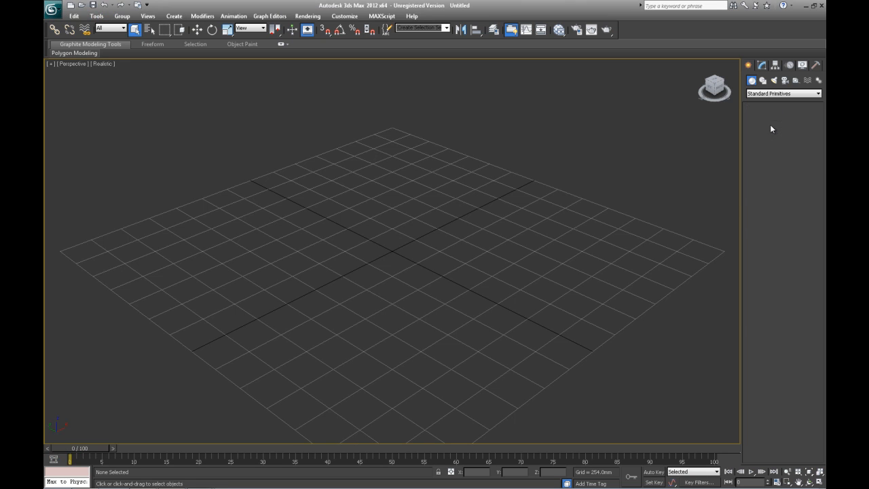
drag(272, 240, 644, 275)
click(645, 301)
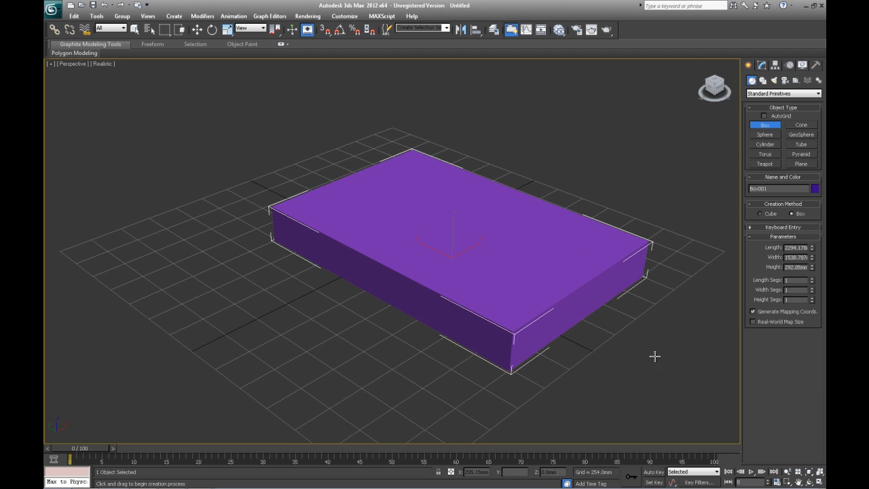
Set the box's length to 1500 mm, width to 800 mm and height to 30 mm.
click(762, 65)
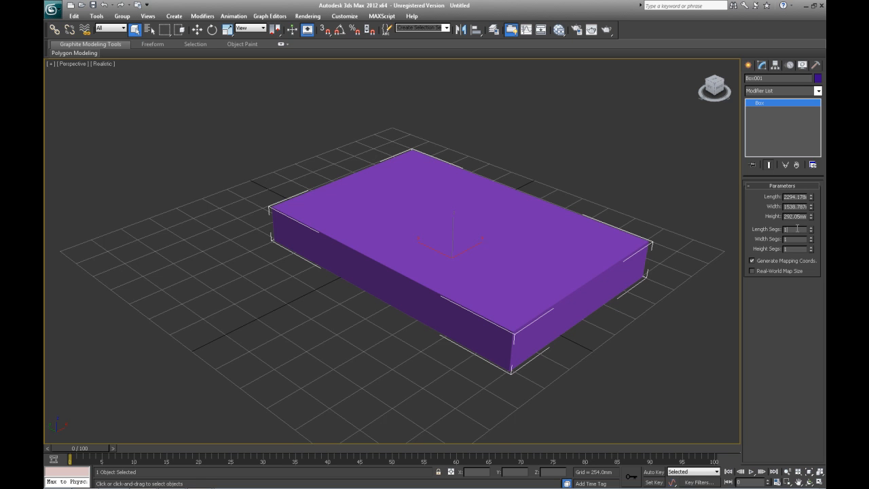
double_click(786, 250)
double_click(796, 196)
text(1500)
key(Return)
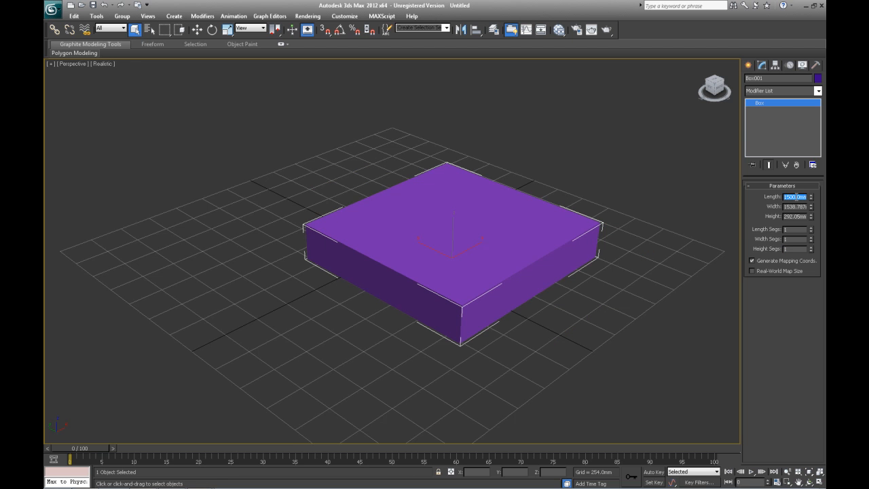
double_click(792, 207)
text(800)
key(Return)
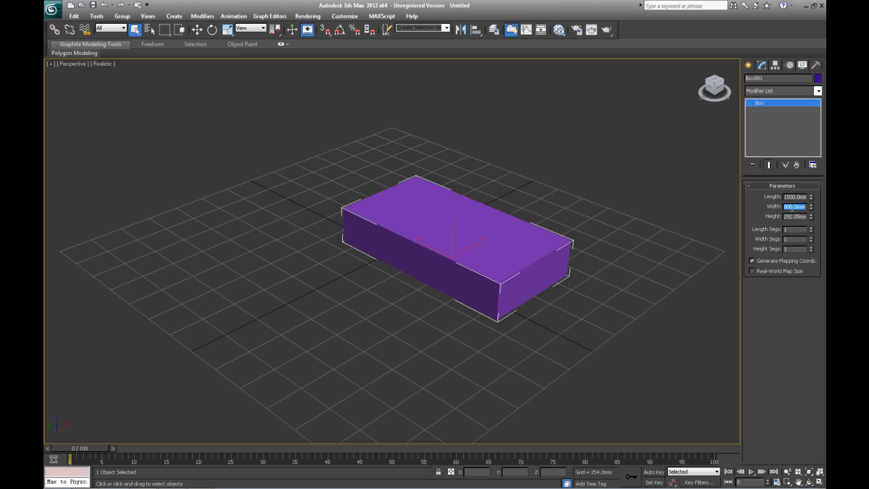
double_click(793, 217)
text(30)
key(Return)
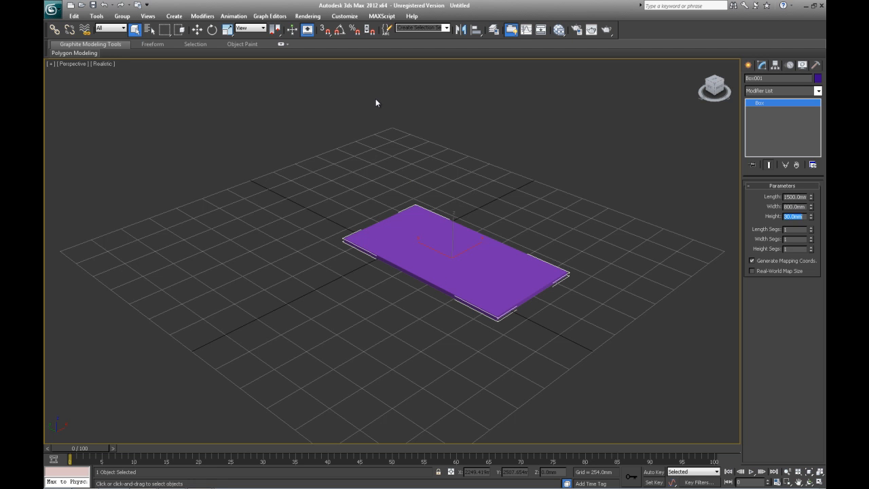
Move the box to the grid's origin at X 0, Y 0.
click(197, 30)
double_click(485, 471)
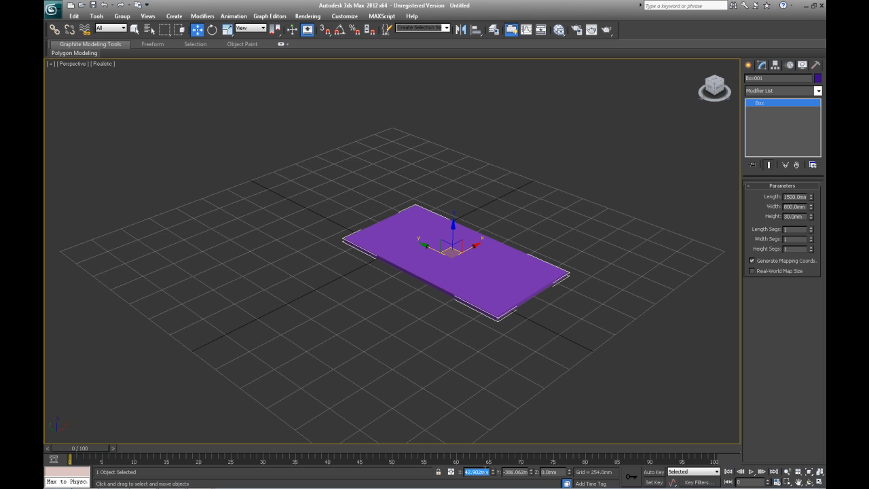
text(0)
key(Return)
double_click(512, 471)
text(0)
key(Return)
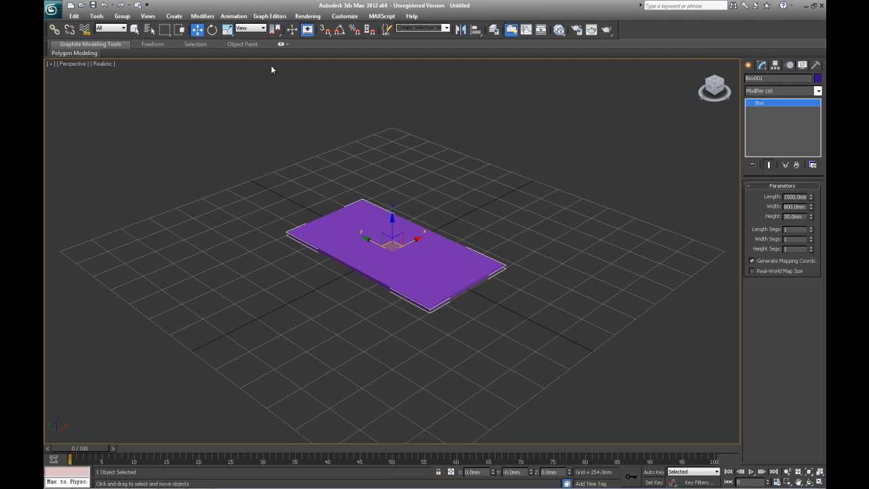
Draw a cylinder about 341 mm in radius and 1201 mm high beside the box, and show its parameters and move gizmo.
click(749, 64)
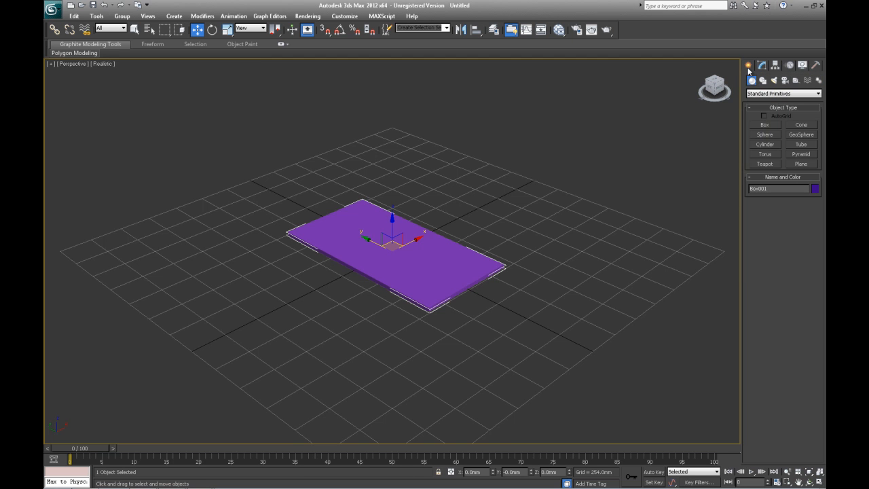
click(765, 144)
drag(569, 252, 598, 260)
click(582, 92)
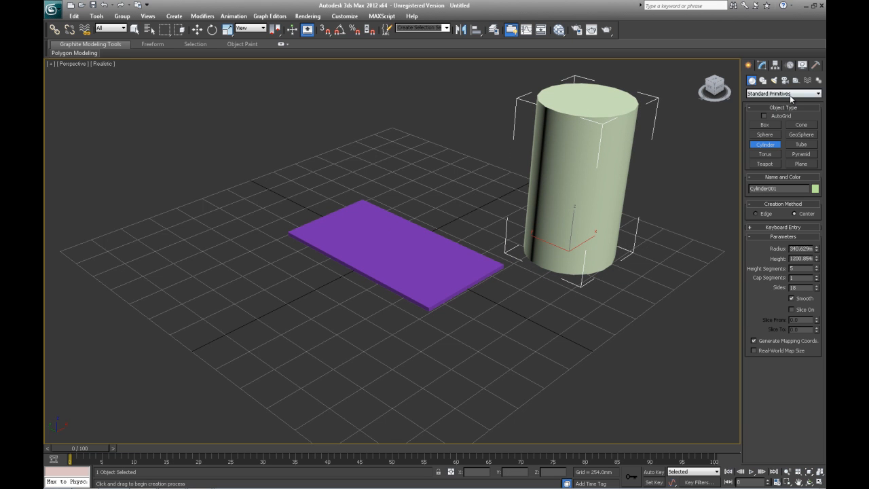
key(w)
click(762, 65)
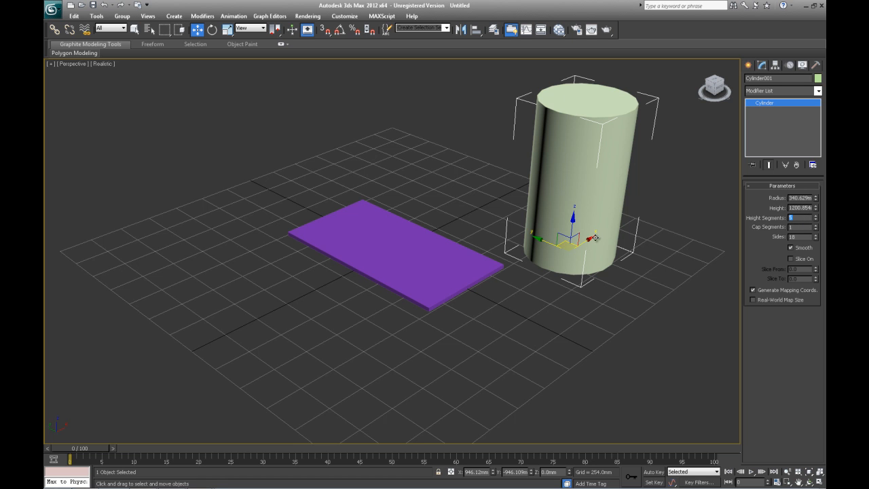
Deselect the cylinder, try the viewport's wireframe and edged-faces displays, and leave it shaded with edged faces.
click(639, 289)
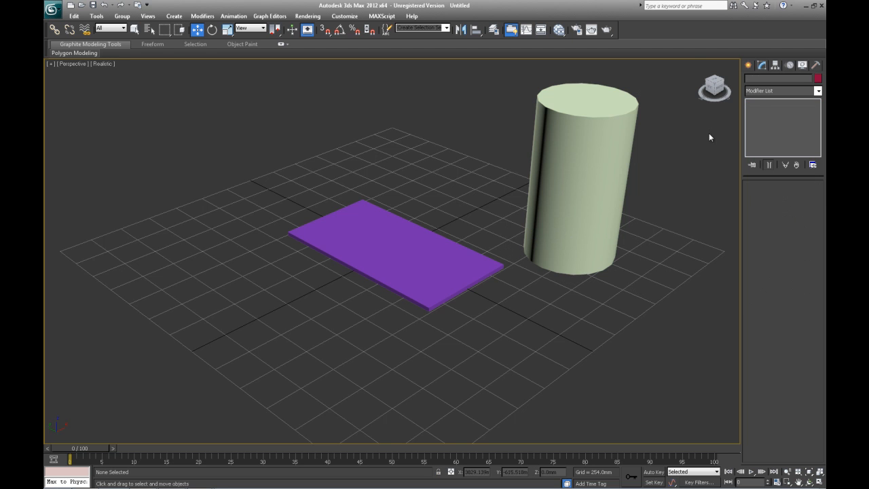
key(F4)
key(F4)
key(F4)
key(F3)
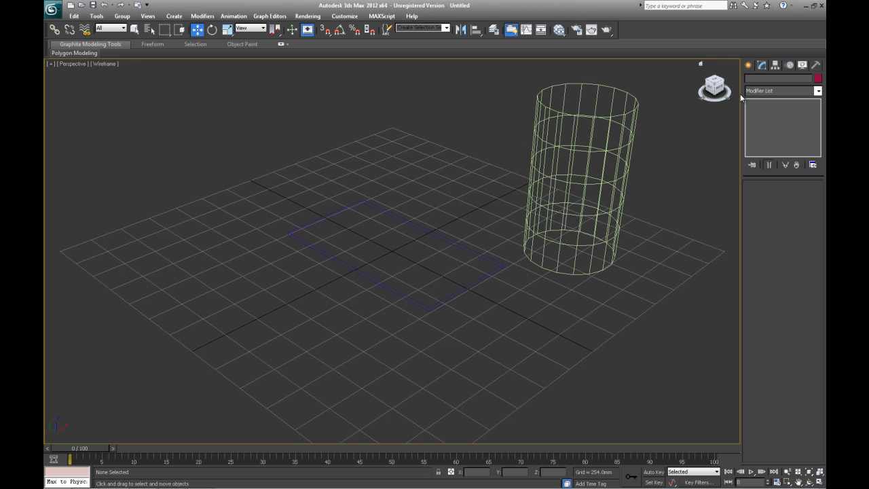
key(F3)
key(F4)
key(F4)
key(F4)
key(F4)
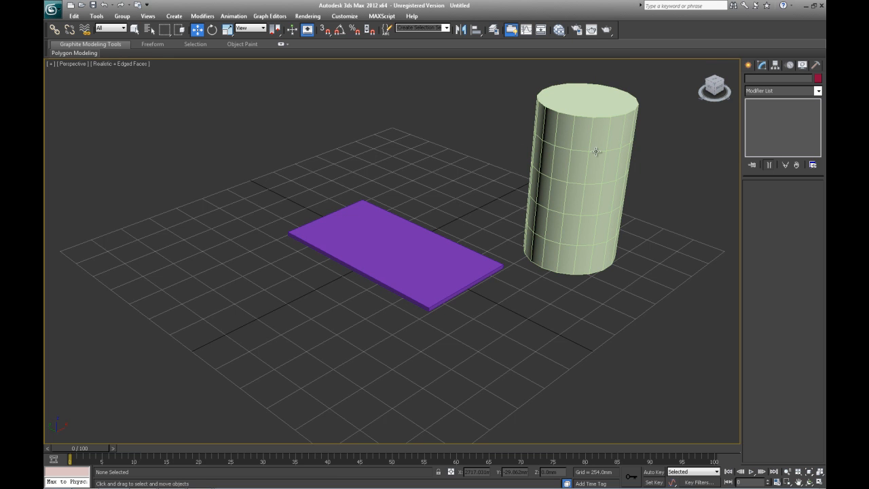
key(F4)
key(F4)
Set the cylinder's height segments to 1 and deselect it.
click(748, 67)
click(762, 65)
click(581, 147)
double_click(800, 218)
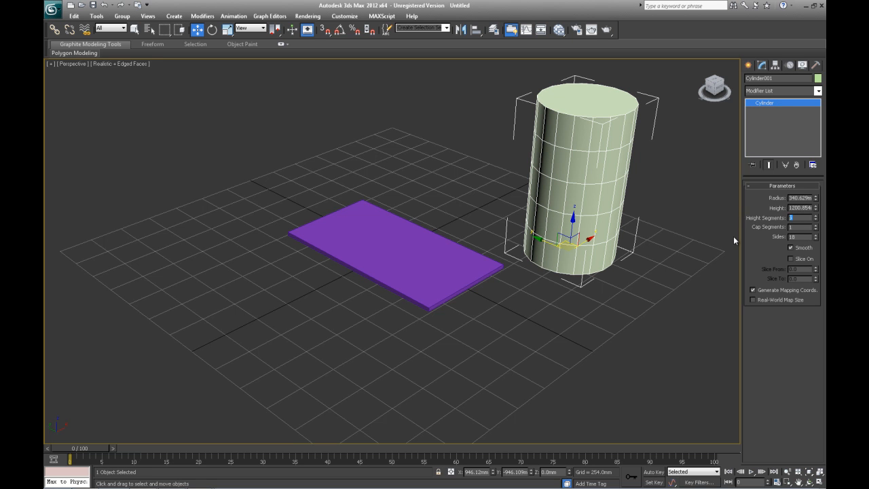
click(658, 272)
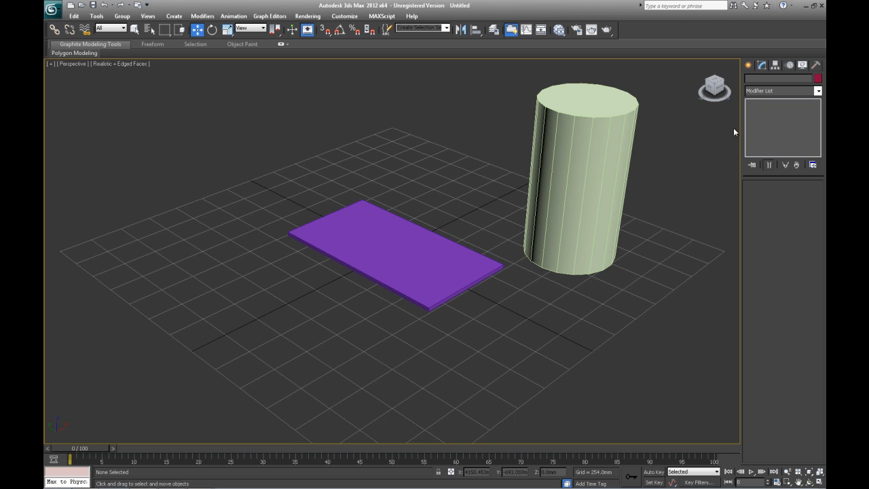
Set the cylinder's radius to 30 mm.
click(751, 65)
click(762, 65)
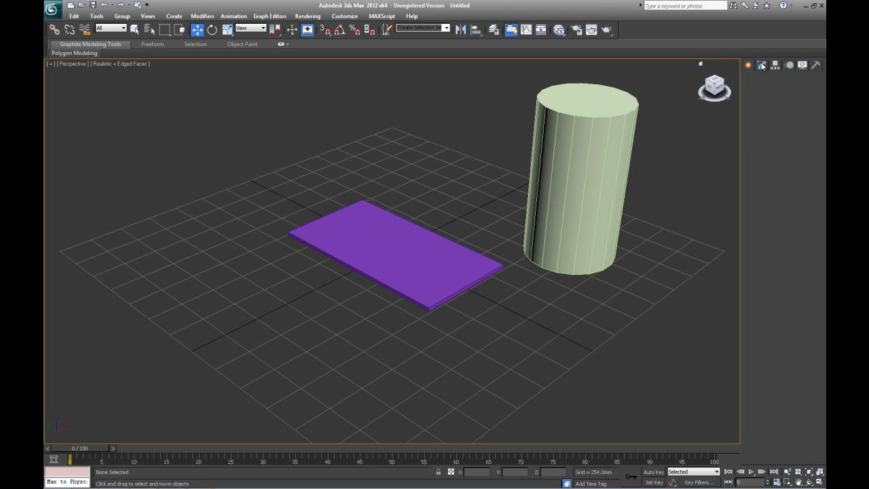
click(582, 142)
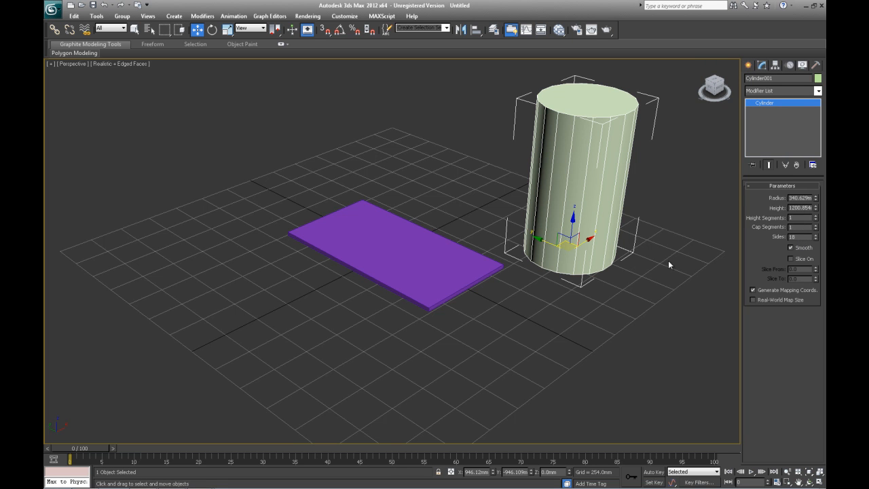
double_click(804, 197)
text(300)
key(Return)
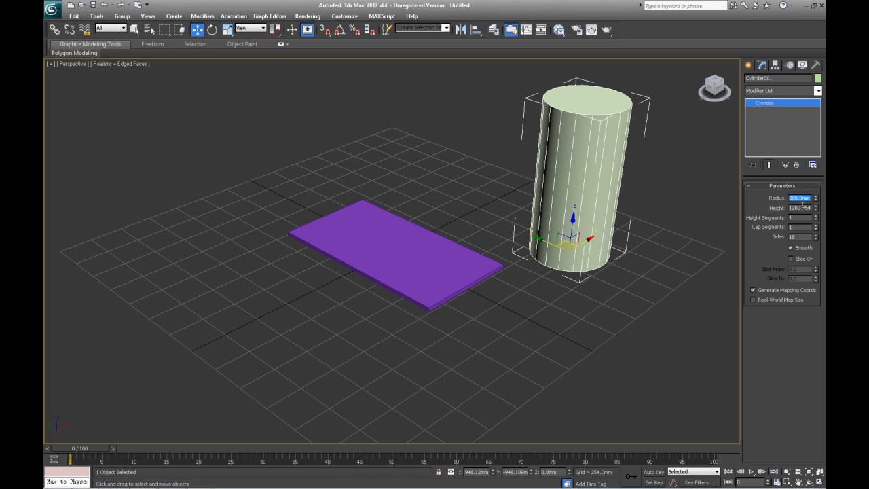
text(30)
key(Return)
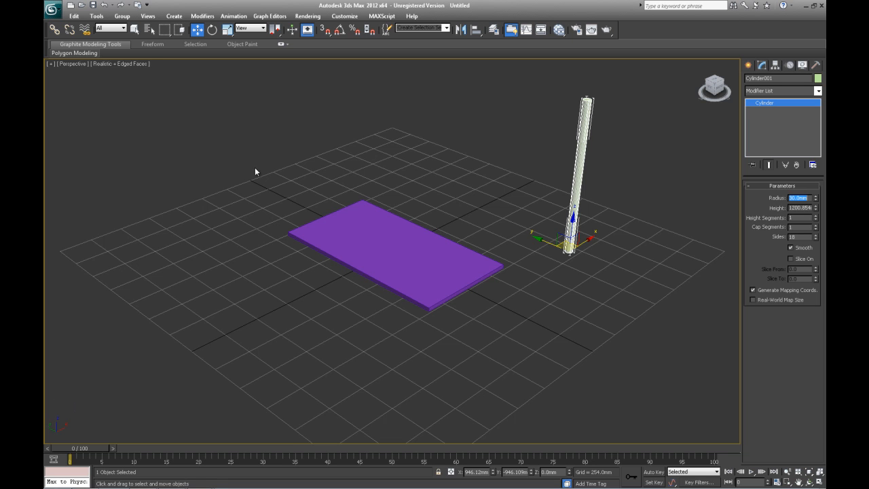
Set the cylinder's height to 800 mm and deselect it.
double_click(802, 208)
text(800)
key(Return)
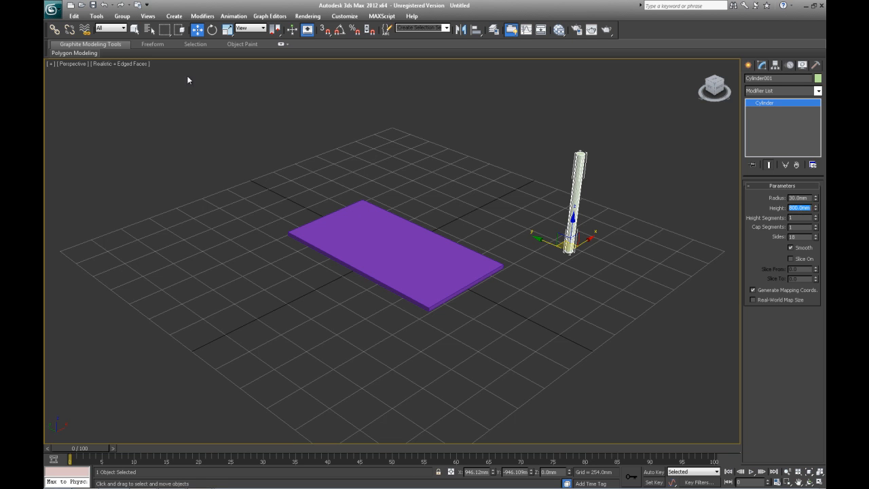
click(590, 238)
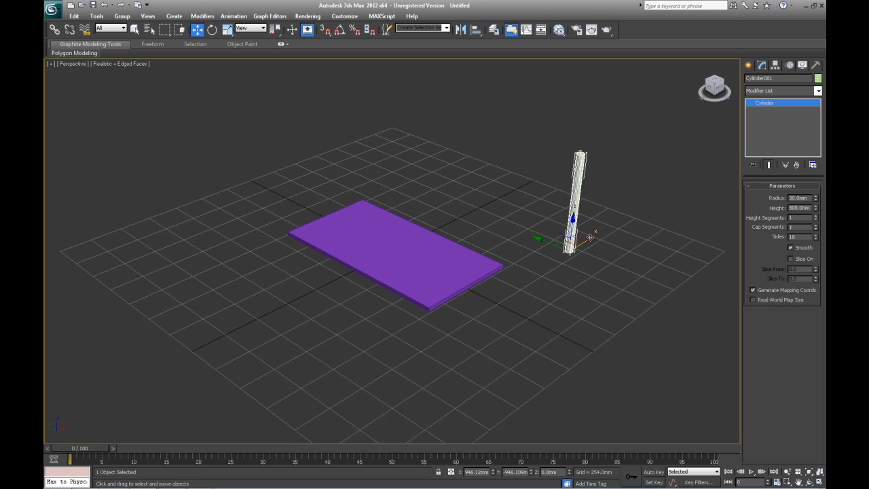
click(597, 305)
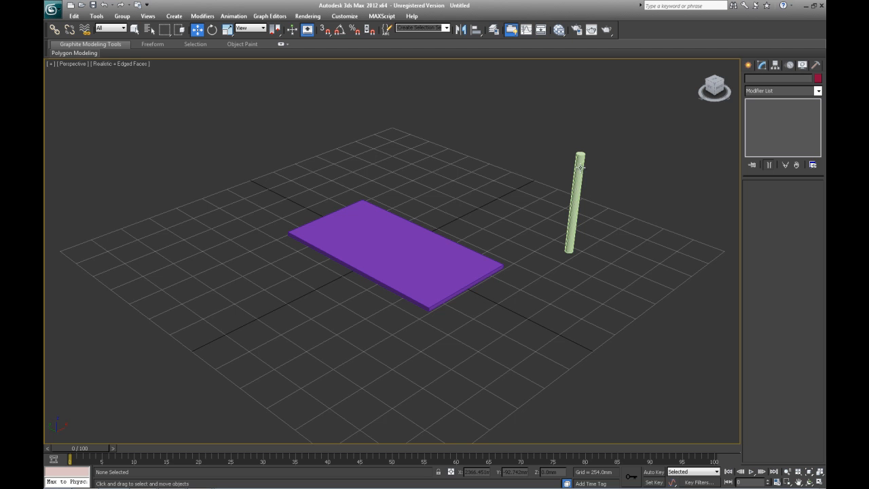
Test-render the perspective view from afar and again close to the cylinder to examine how round it looks.
click(592, 29)
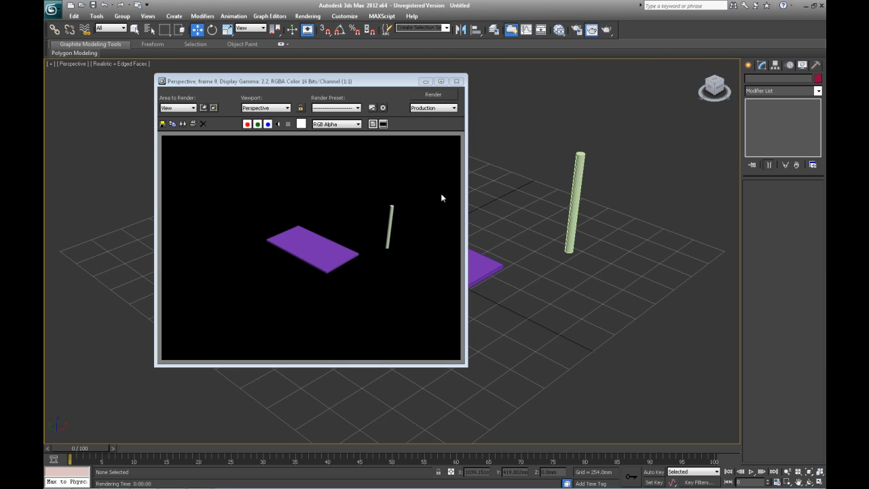
click(457, 81)
scroll(623, 272, up, 6)
scroll(635, 254, down, 3)
middle_drag(636, 231, 335, 367)
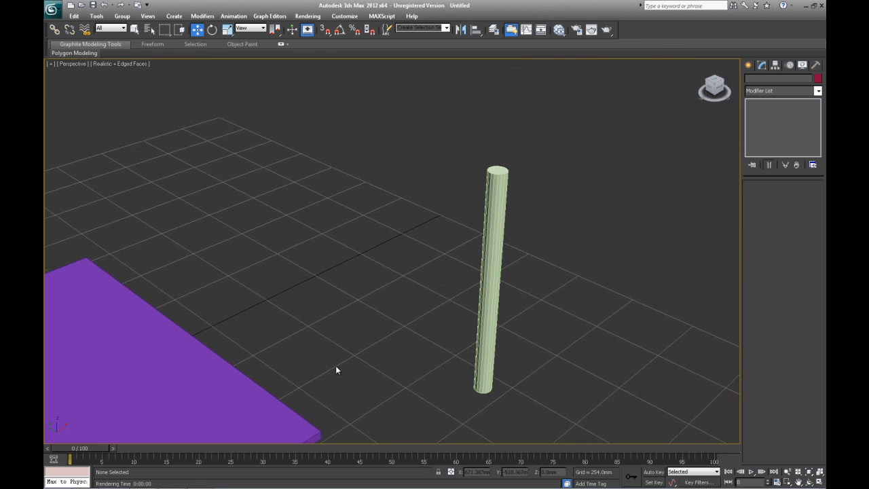
click(592, 30)
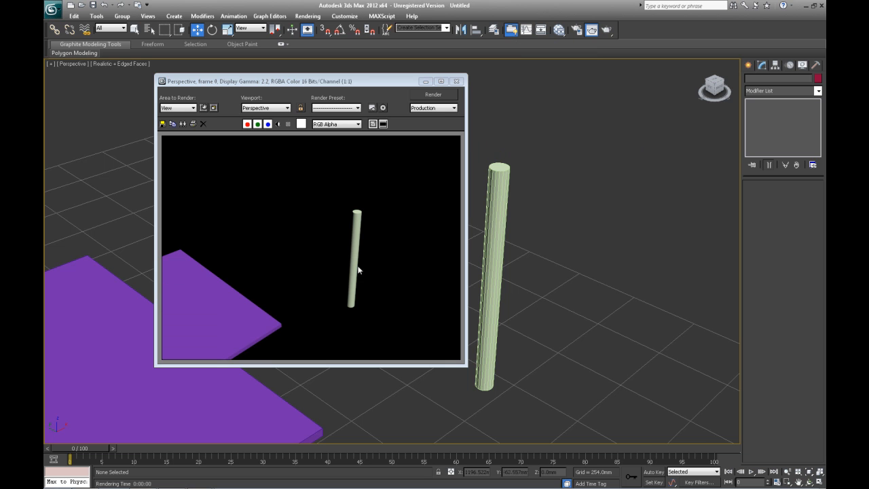
click(456, 81)
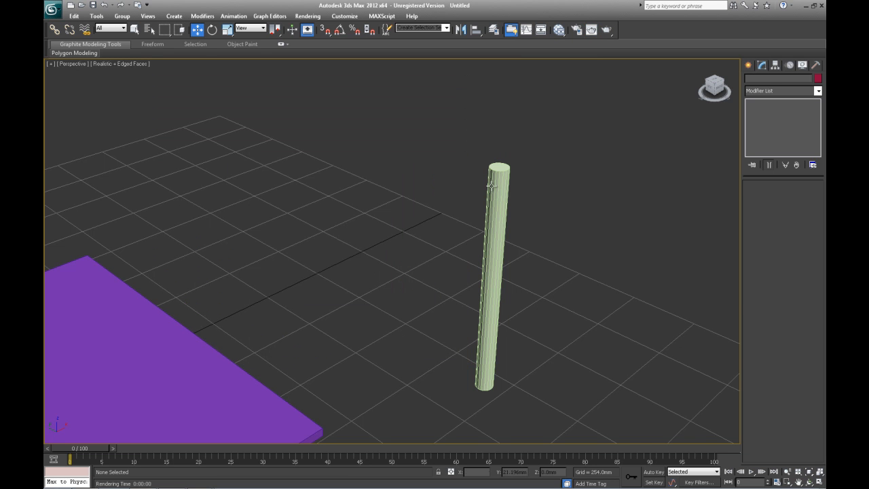
Reduce the cylinder's number of sides to 13 and test-render the close-up view.
click(493, 186)
click(815, 238)
click(815, 238)
click(815, 238)
click(815, 239)
click(815, 239)
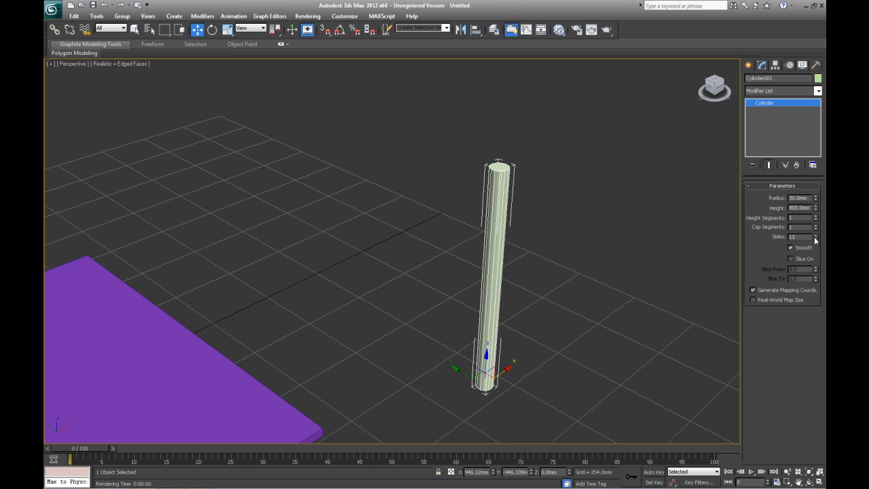
click(607, 30)
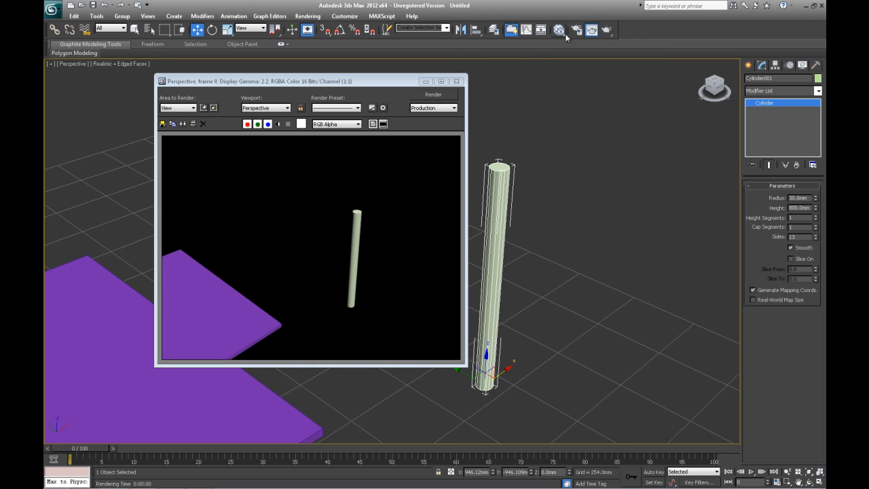
click(456, 81)
Lower the cylinder's number of sides to 10 and render the close-up view again.
click(816, 239)
click(818, 240)
click(817, 240)
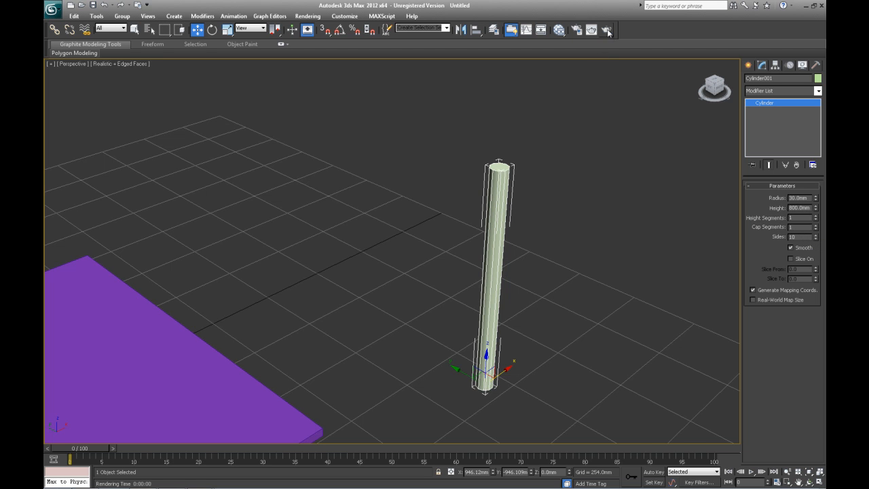
click(607, 30)
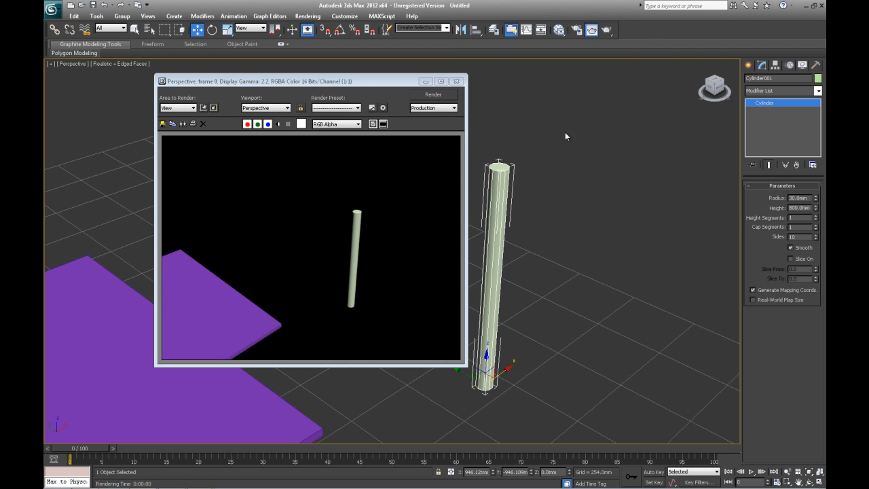
click(457, 81)
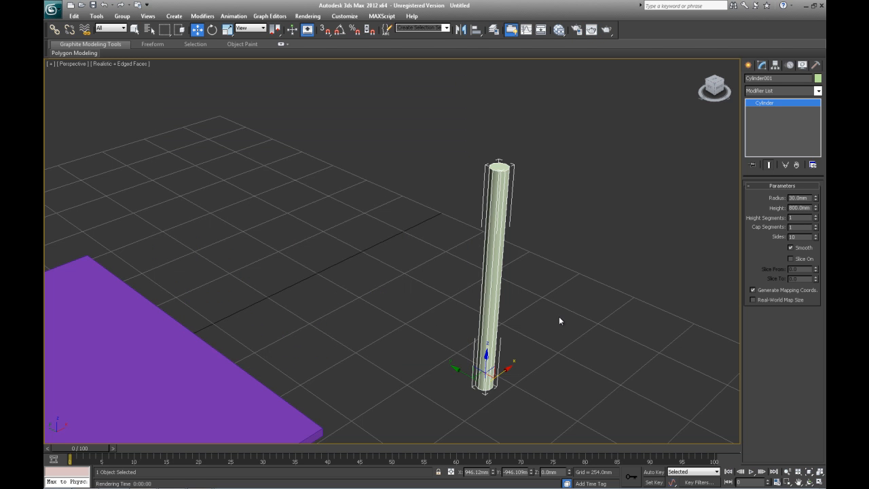
Align the cylinder to the box centre to centre in the X and Y positions.
middle_drag(563, 309, 654, 153)
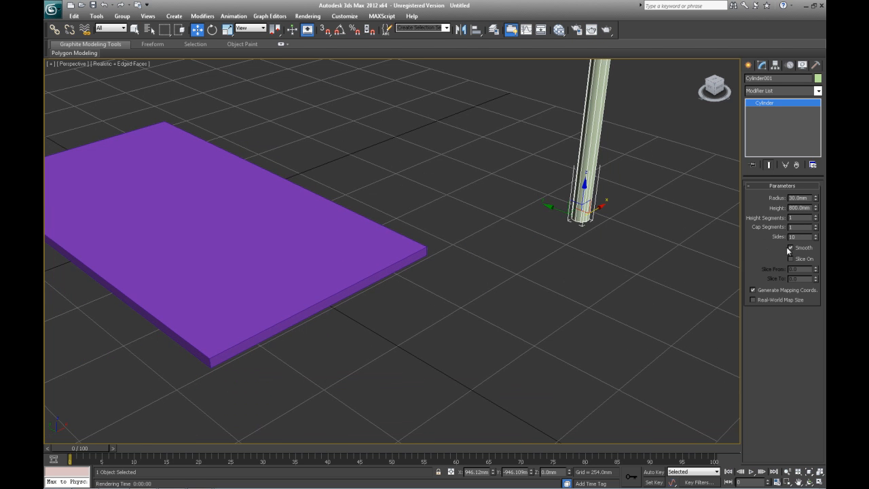
scroll(552, 274, down, 5)
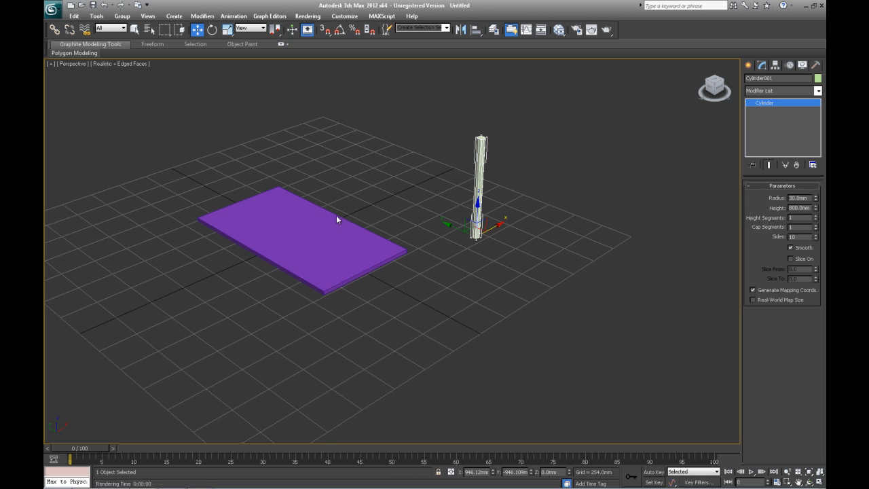
click(474, 29)
click(305, 236)
click(181, 108)
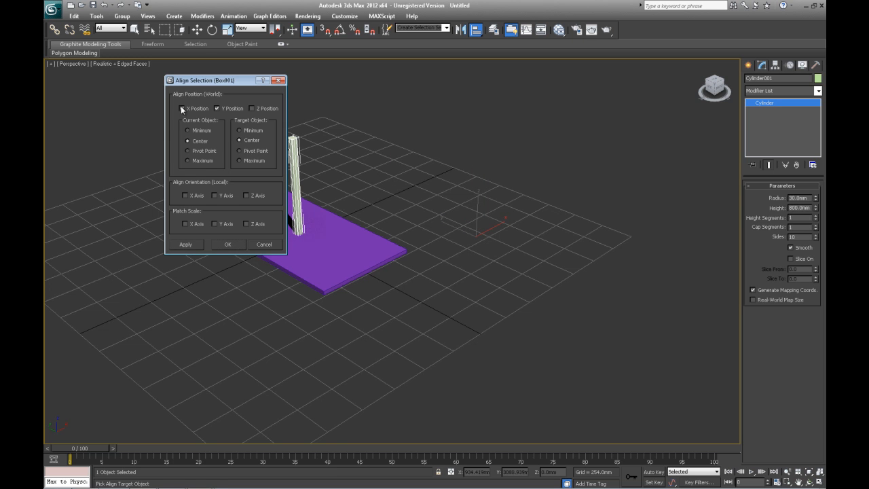
click(191, 243)
click(231, 242)
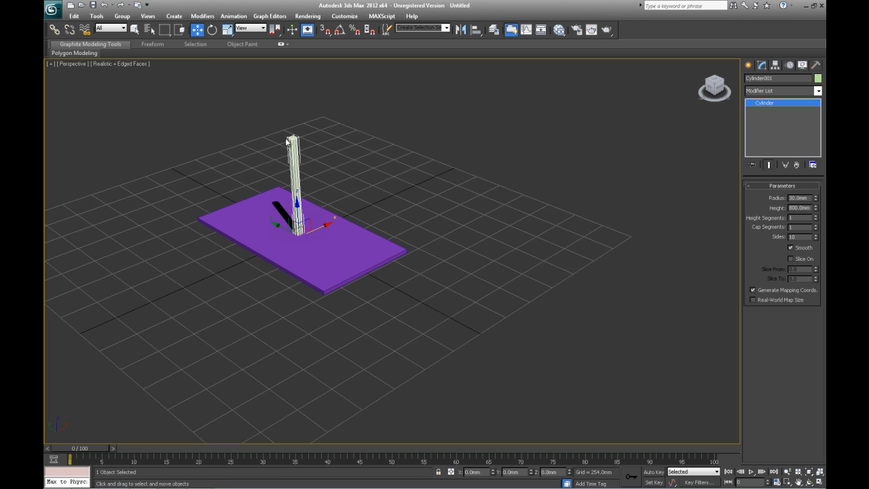
Align the box to the cylinder in Z position only, with the box's minimum on the cylinder's maximum, and restore the home view.
click(346, 253)
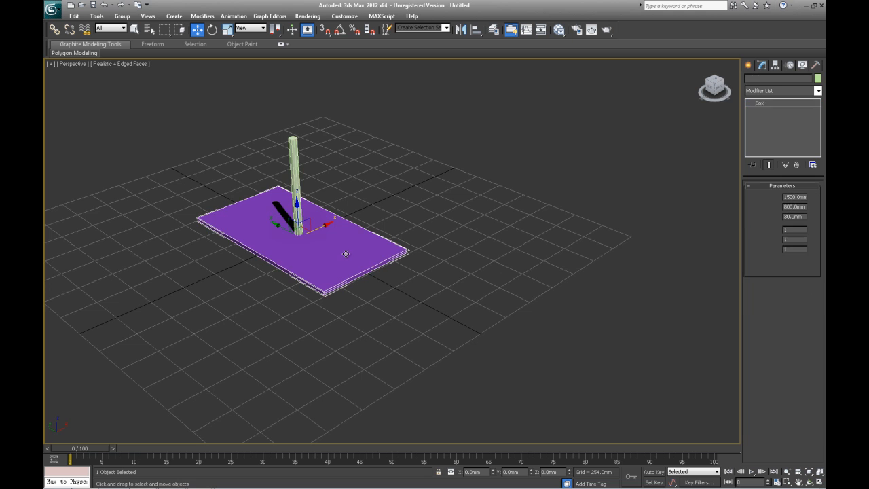
click(476, 30)
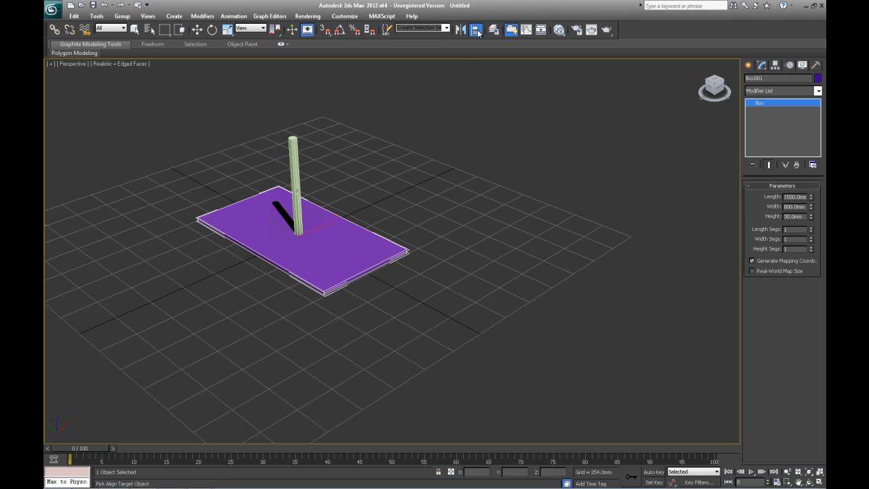
click(297, 156)
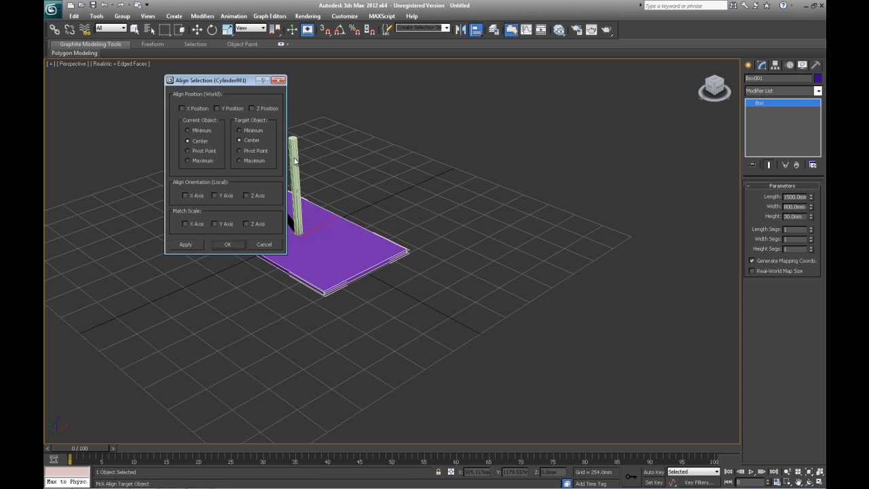
click(252, 109)
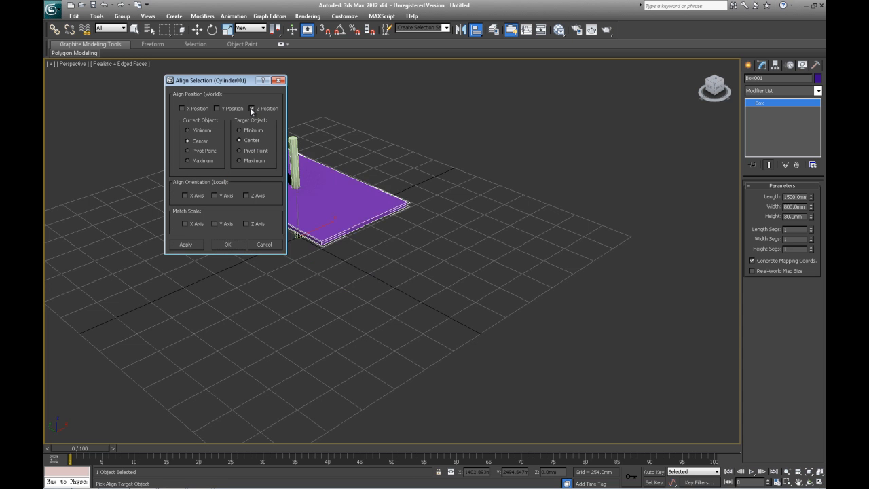
click(188, 130)
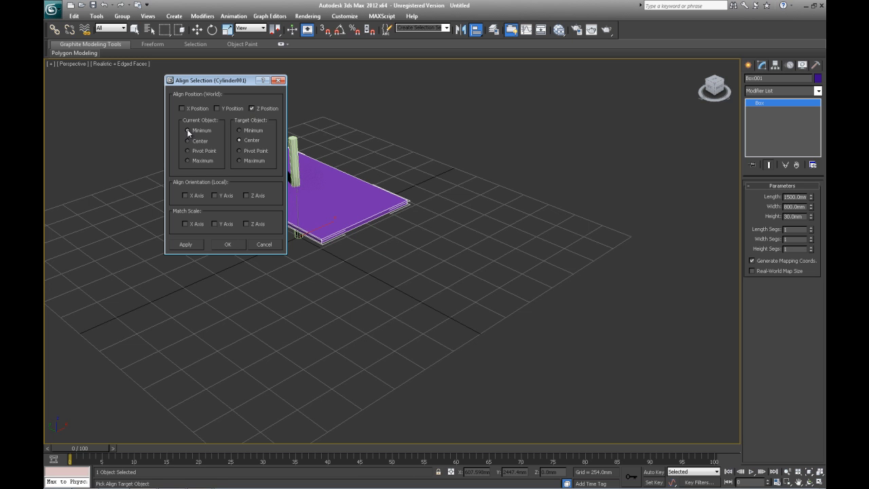
click(240, 160)
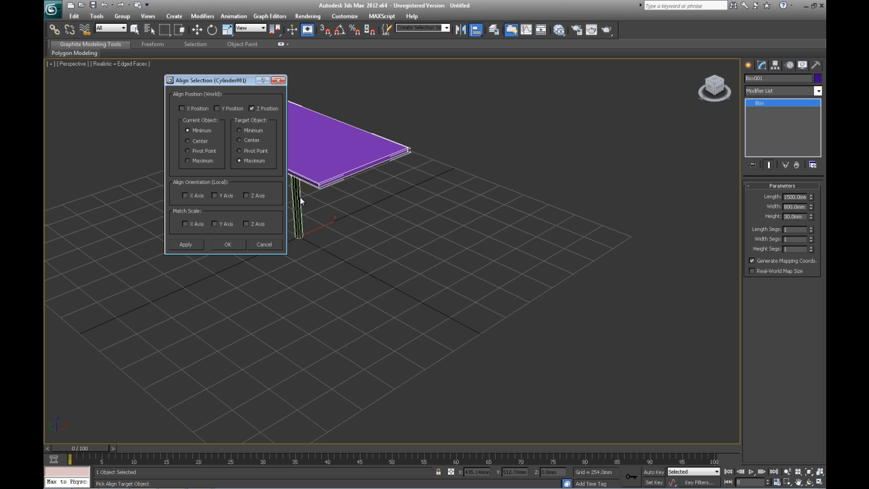
click(186, 245)
click(228, 244)
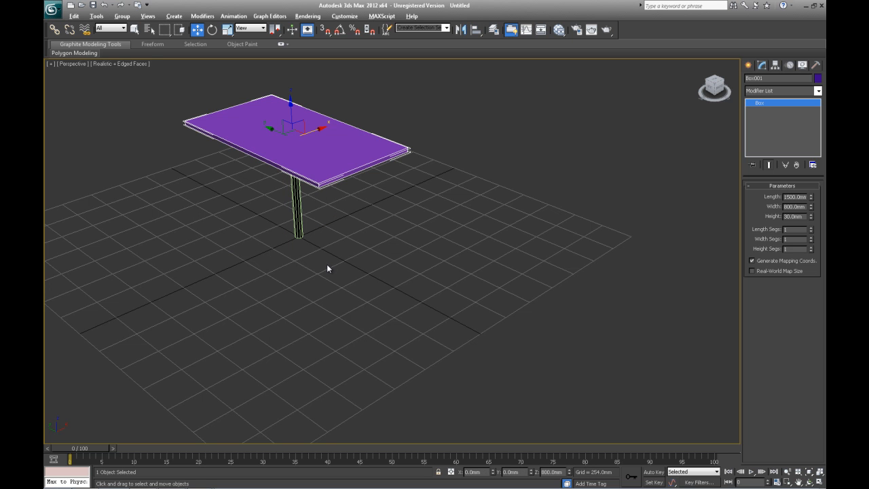
mouse_move(327, 264)
alt+middle_down()
mouse_move(337, 222)
mouse_move(365, 192)
mouse_move(395, 131)
mouse_move(356, 87)
mouse_move(289, 139)
mouse_move(314, 254)
mouse_move(333, 262)
alt+middle_up()
click(696, 62)
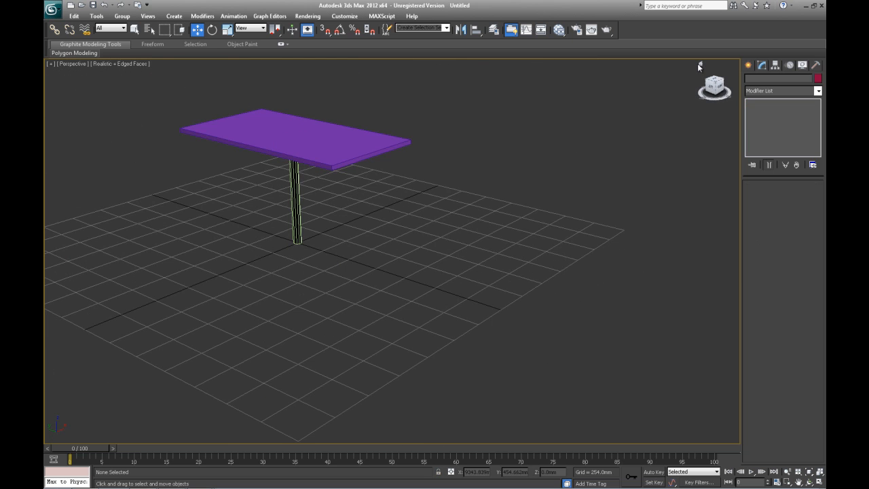
click(702, 65)
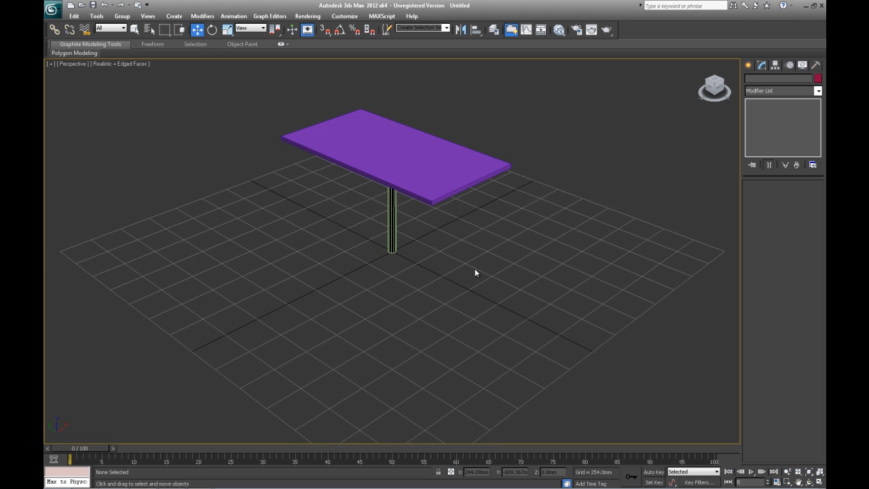
Select the cylinder leg and show the table in a wireframe top view.
click(394, 237)
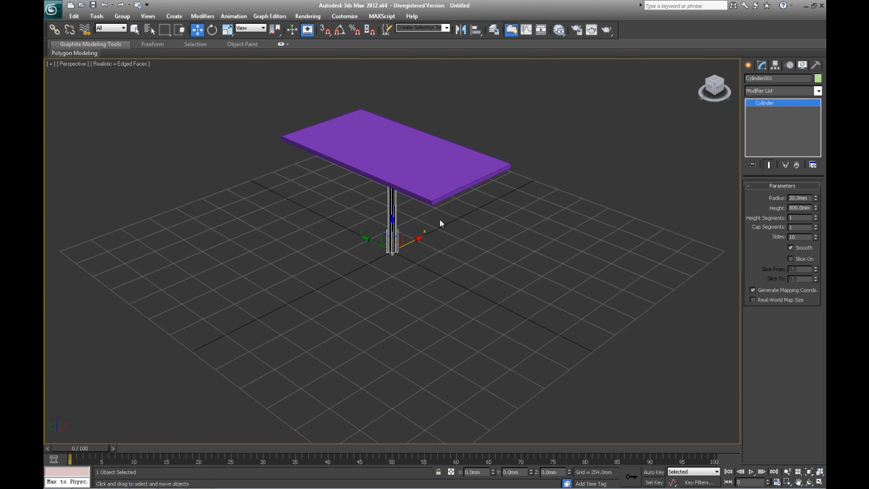
key(t)
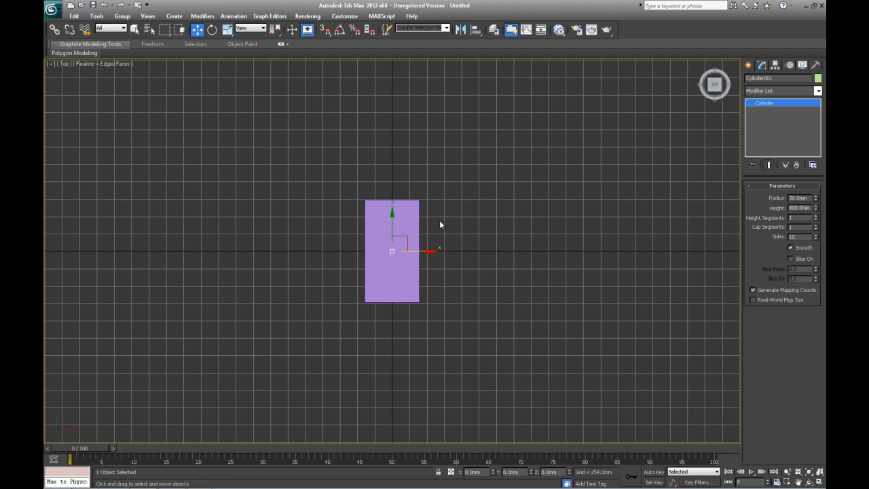
key(F3)
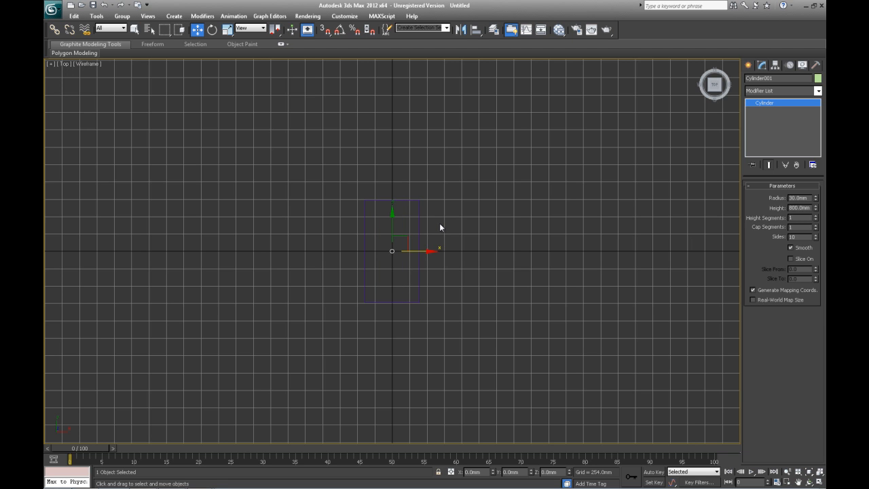
scroll(398, 255, up, 3)
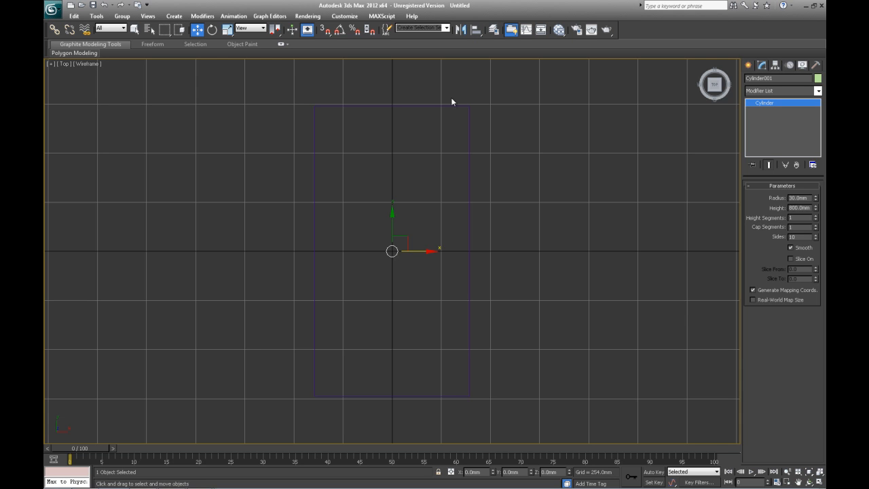
Align the cylinder leg to the box minimum to minimum in the X position and in the Y position.
click(475, 29)
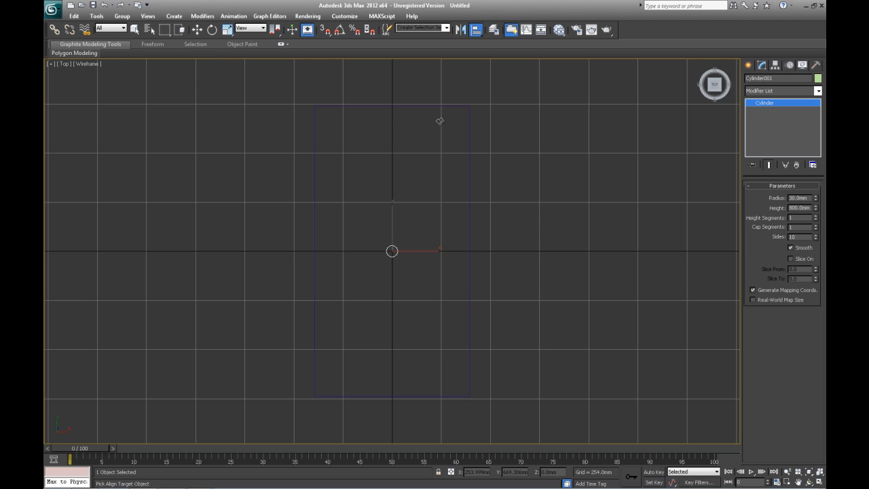
key(F3)
alt+middle_drag(547, 250, 584, 188)
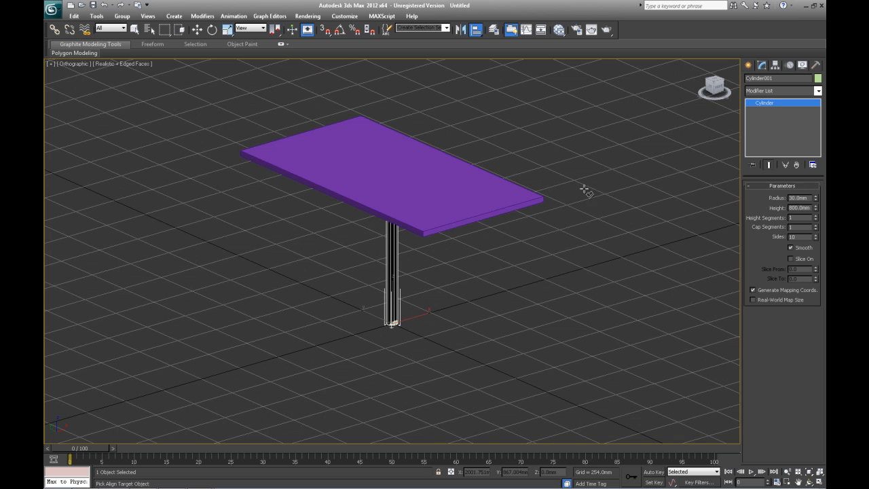
click(452, 205)
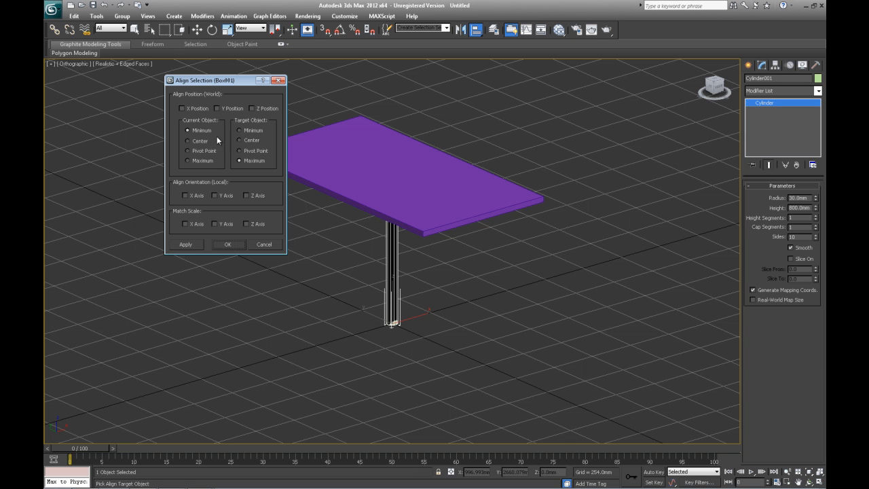
click(183, 106)
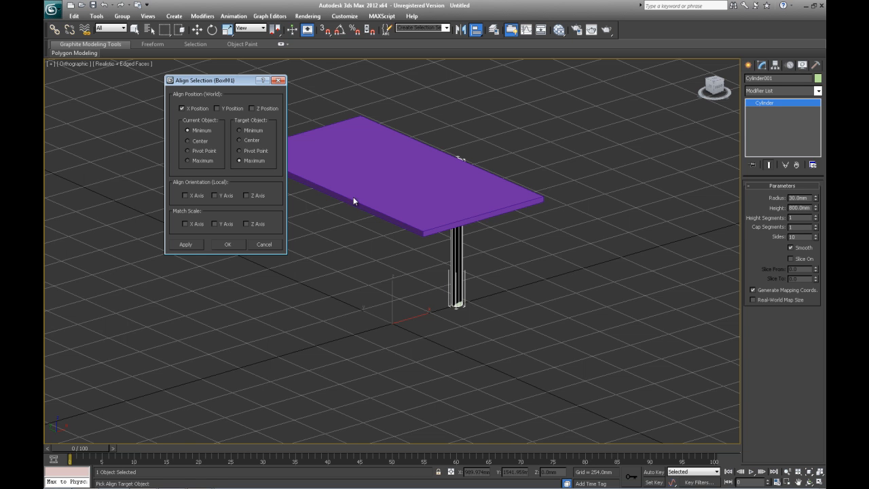
click(239, 131)
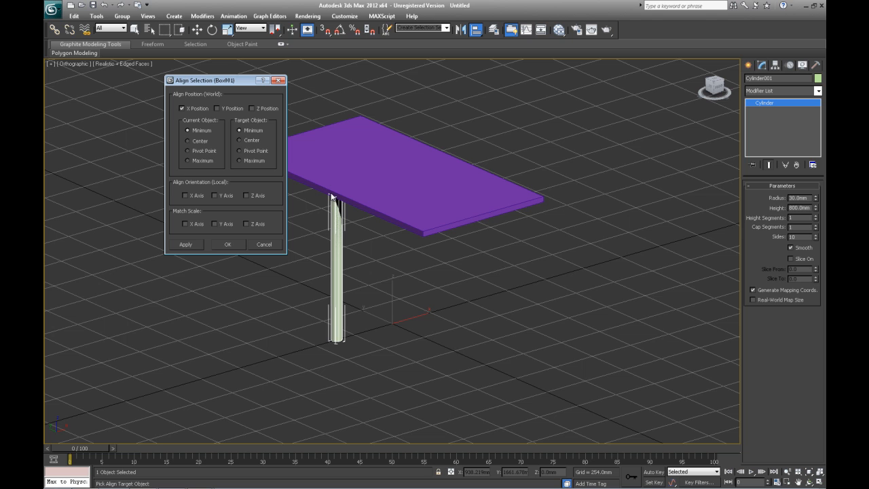
click(197, 245)
click(217, 108)
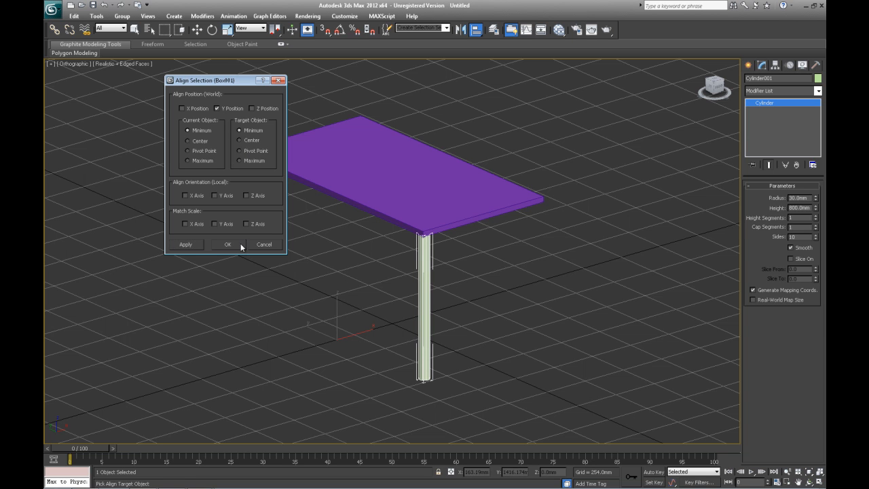
click(186, 244)
click(233, 244)
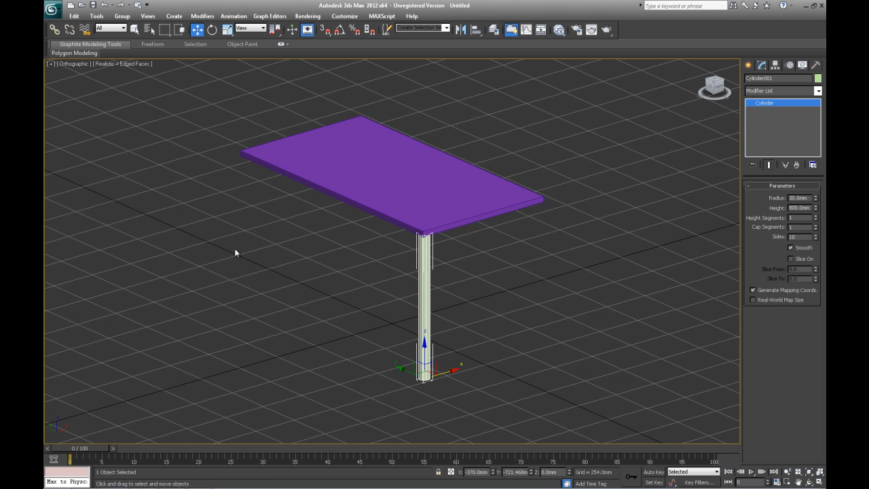
Show the leg's table corner in a wireframe top view and examine the leg placement in the reference table photo in Windows Photo Viewer.
key(t)
scroll(388, 305, up, 5)
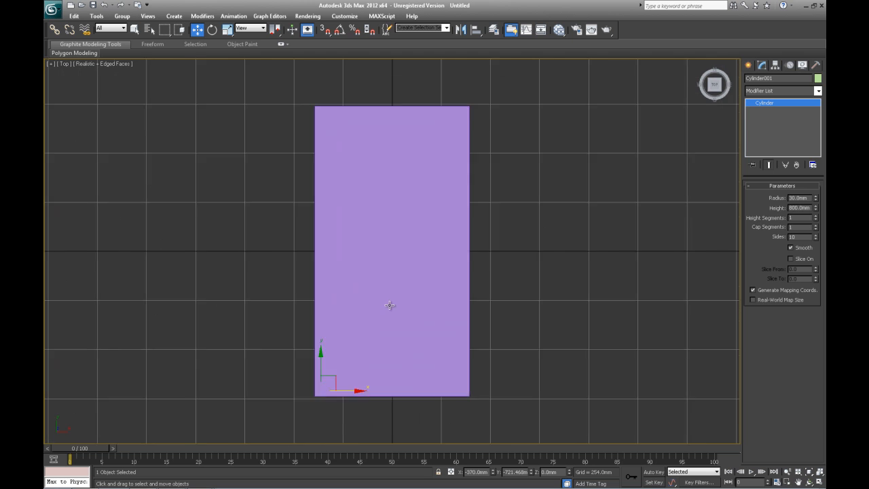
scroll(388, 305, down, 2)
middle_drag(387, 367, 423, 212)
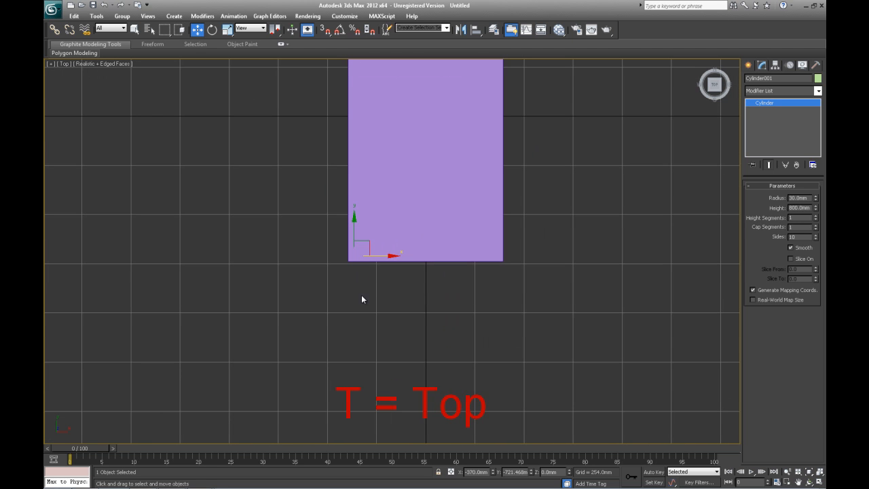
key(F3)
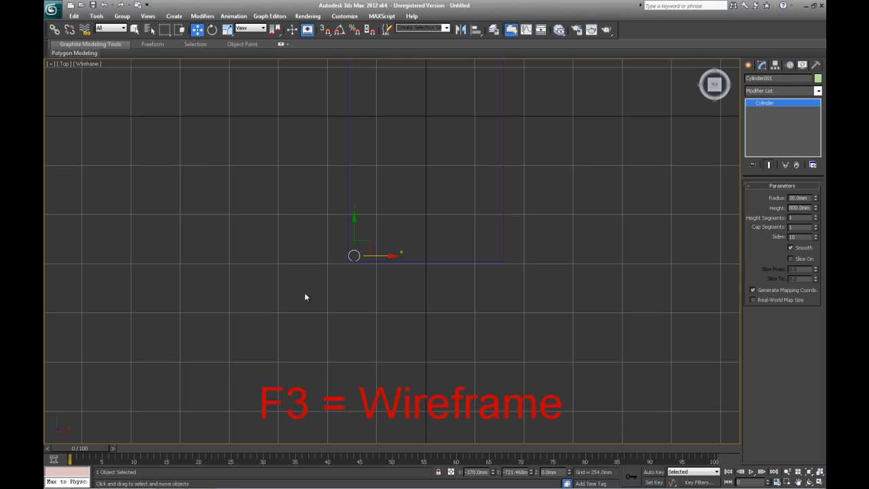
mouse_move(211, 481)
click(211, 446)
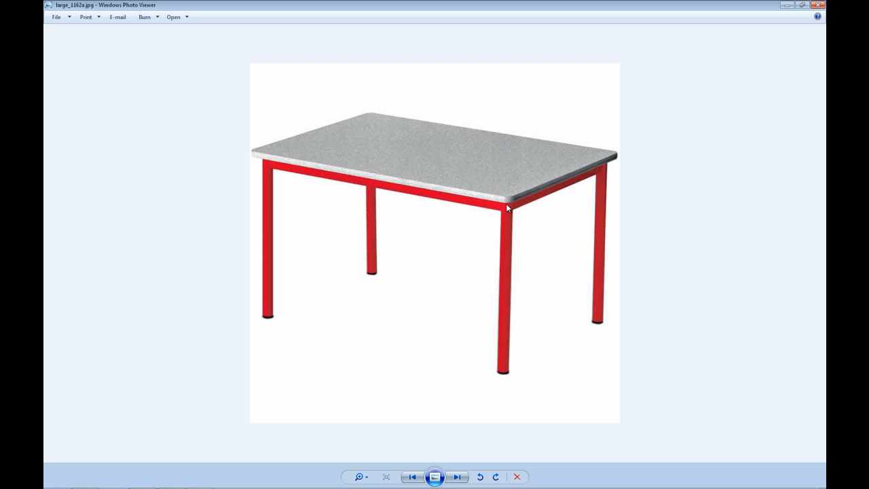
click(787, 5)
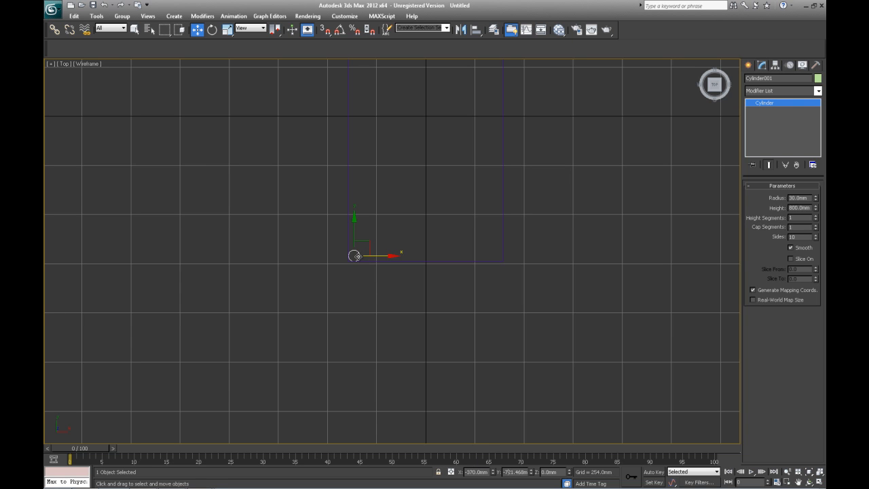
Offset the leg inward from the corner by 50 mm in both Y and X, and restore the shaded home view.
click(452, 472)
double_click(512, 472)
text(50)
key(Return)
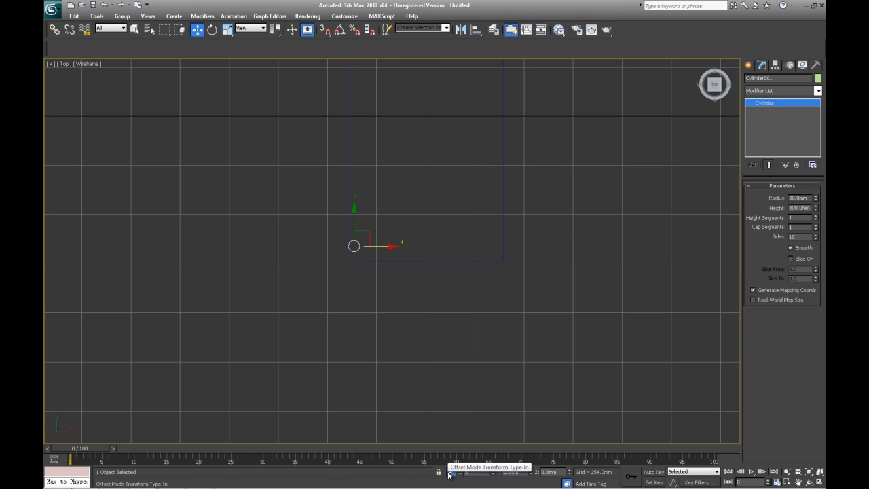
key(Return)
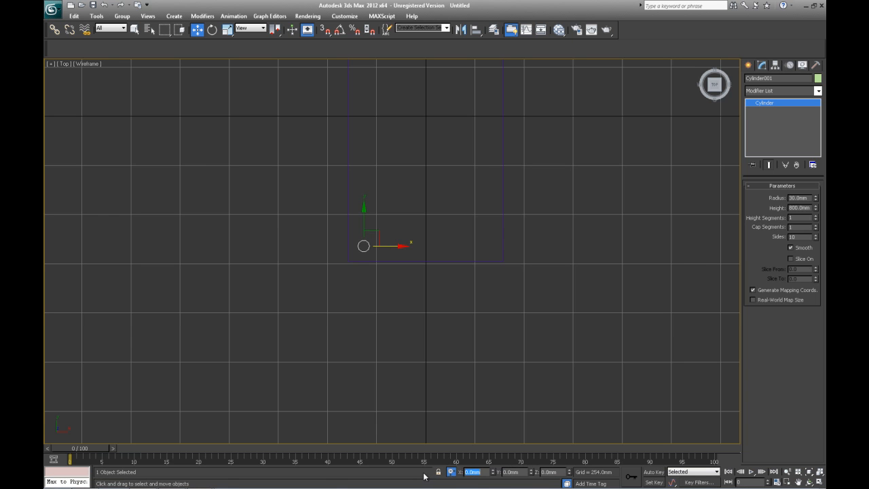
click(452, 472)
click(701, 64)
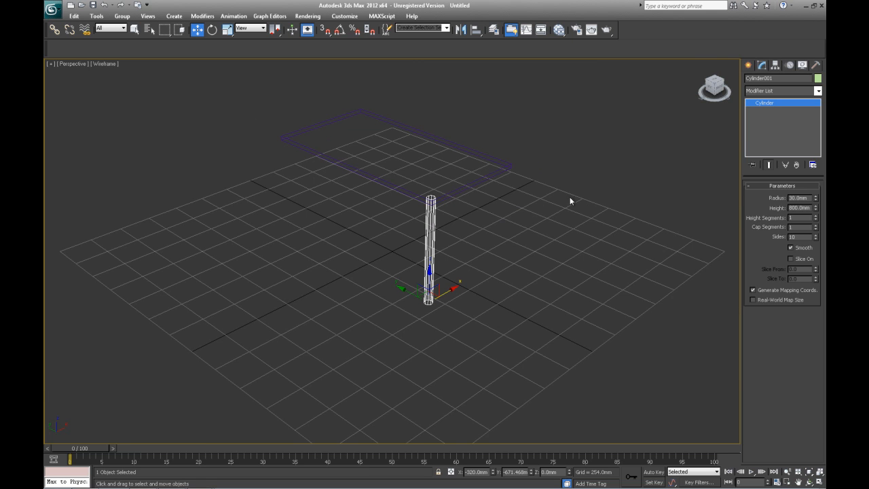
key(F3)
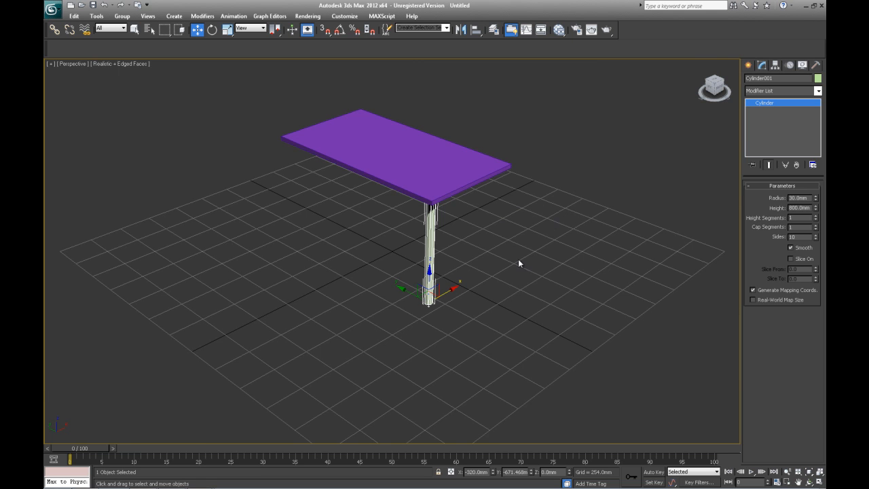
middle_drag(519, 258, 551, 236)
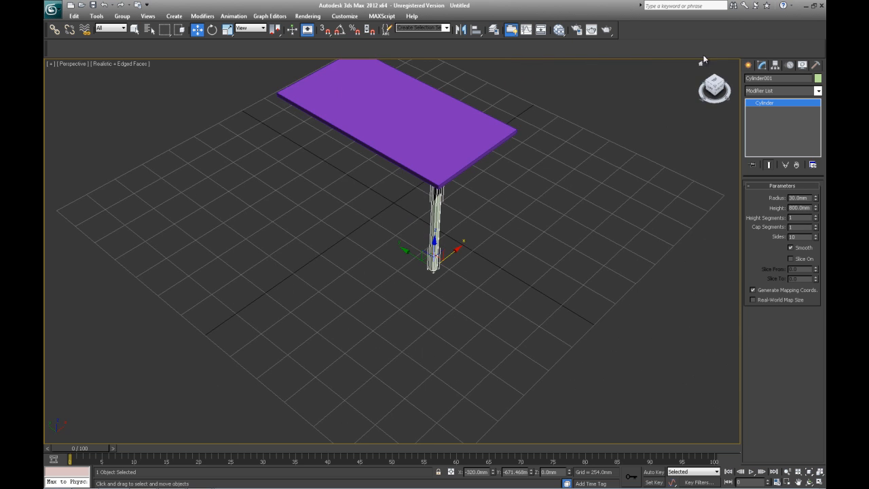
click(701, 64)
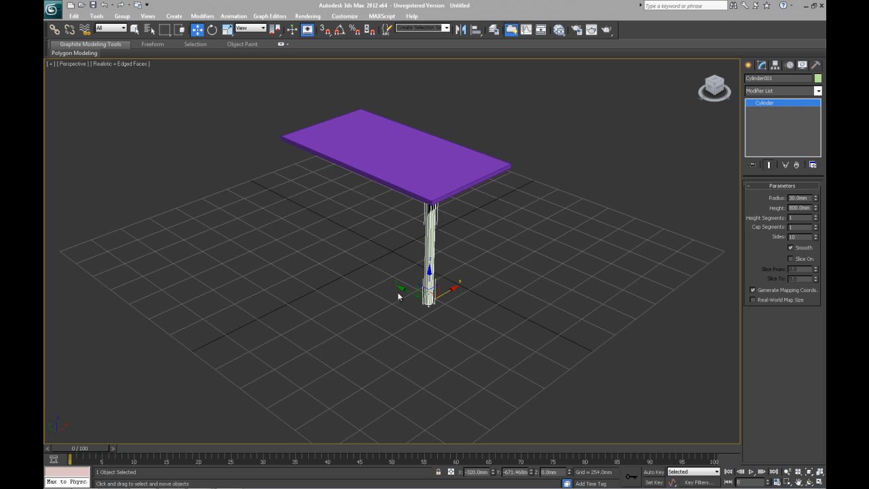
Clone the leg along the X axis as a single instance, about 660 mm away at the same short end of the table.
shift+drag(457, 288, 514, 273)
key(Return)
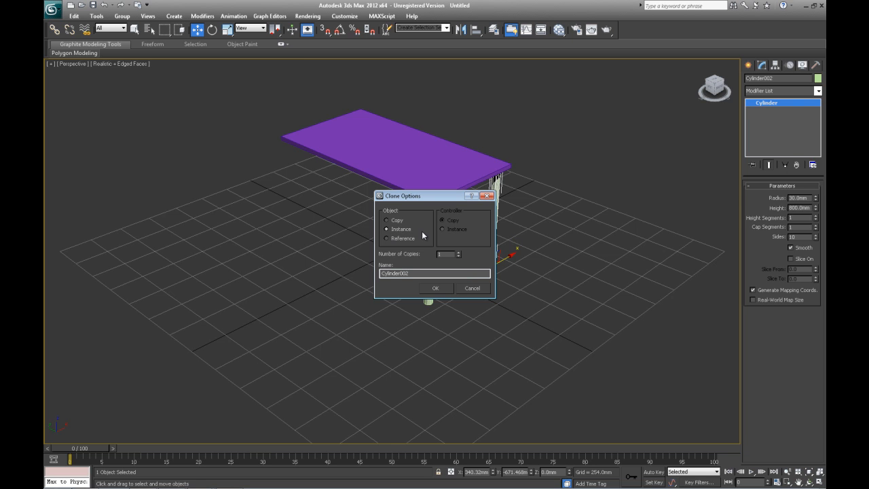
click(436, 286)
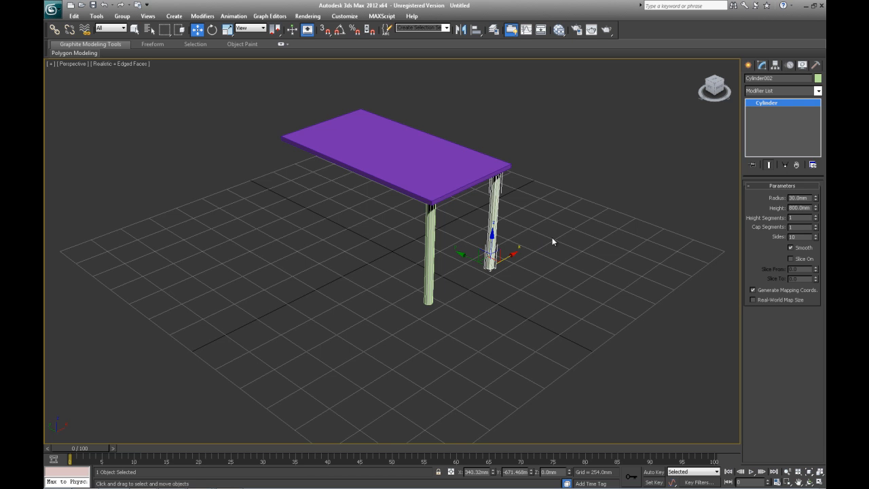
Align the second leg to the box in X position only, maximum to maximum, and check the alignment from below.
mouse_move(554, 219)
alt+middle_down()
mouse_move(531, 258)
mouse_move(505, 159)
mouse_move(510, 103)
mouse_move(484, 137)
mouse_move(511, 249)
mouse_move(550, 229)
alt+middle_up()
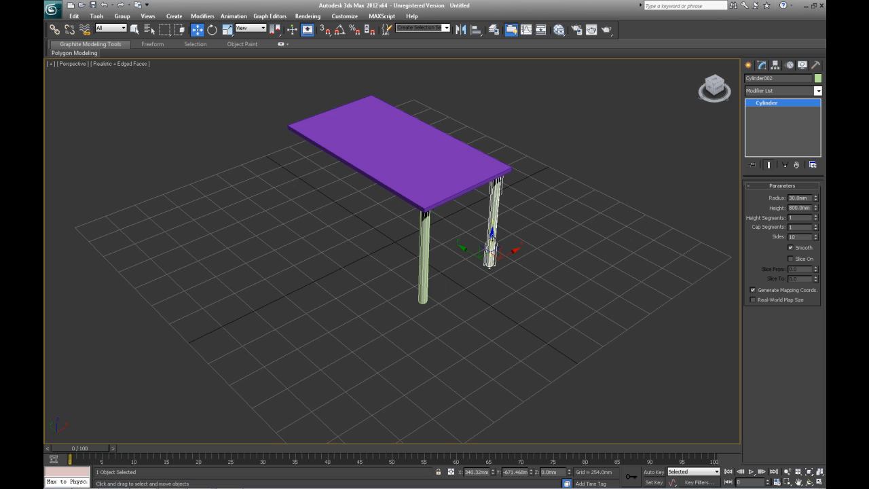
click(476, 30)
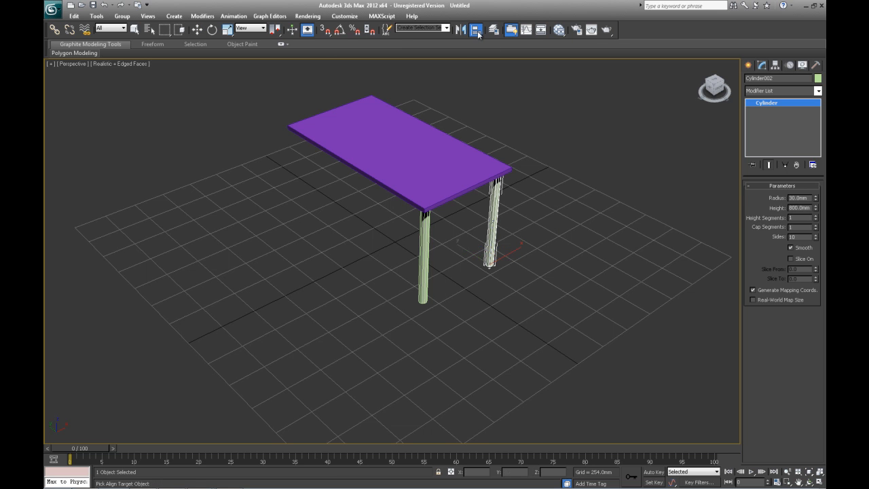
click(461, 174)
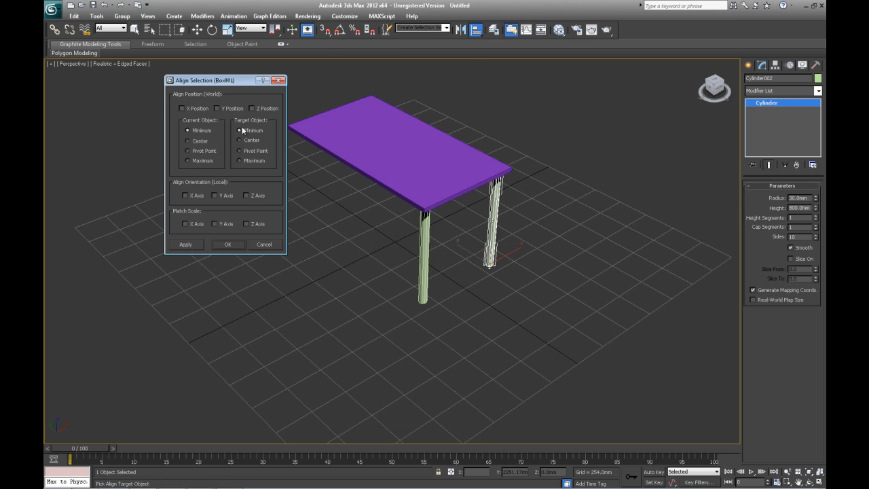
click(182, 109)
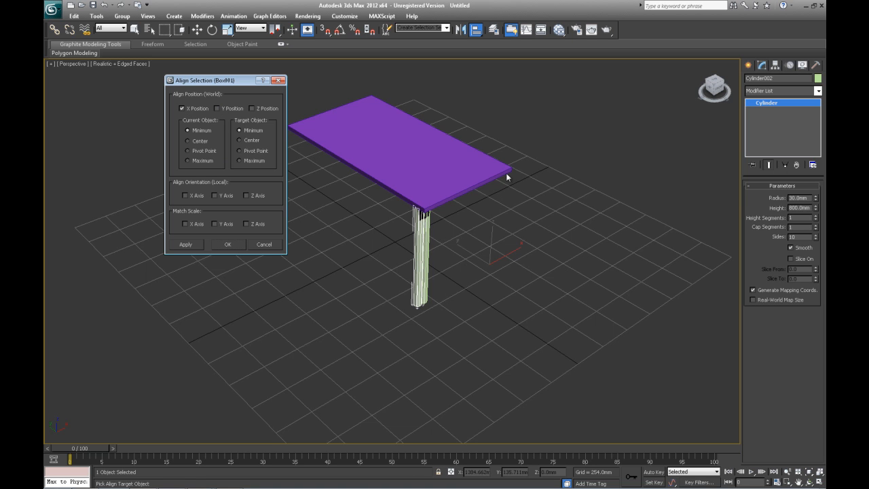
click(188, 161)
click(239, 160)
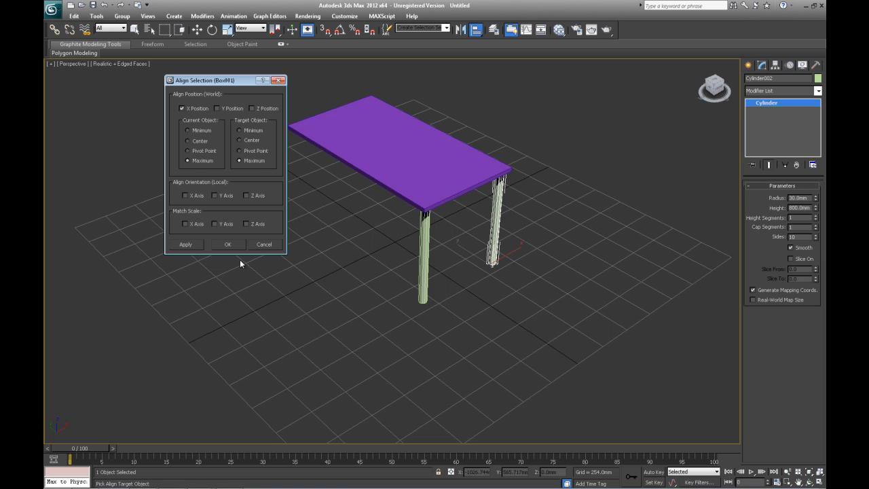
click(198, 244)
click(229, 244)
alt+middle_drag(567, 309, 530, 201)
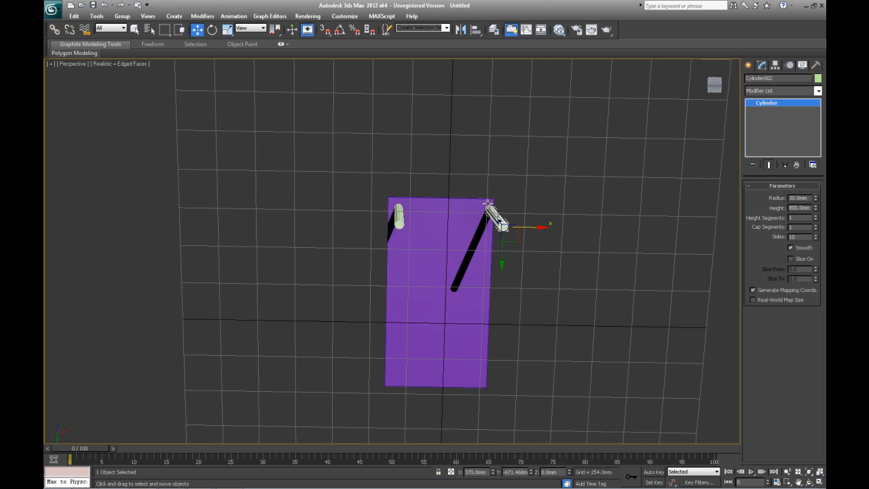
alt+middle_drag(498, 216, 576, 343)
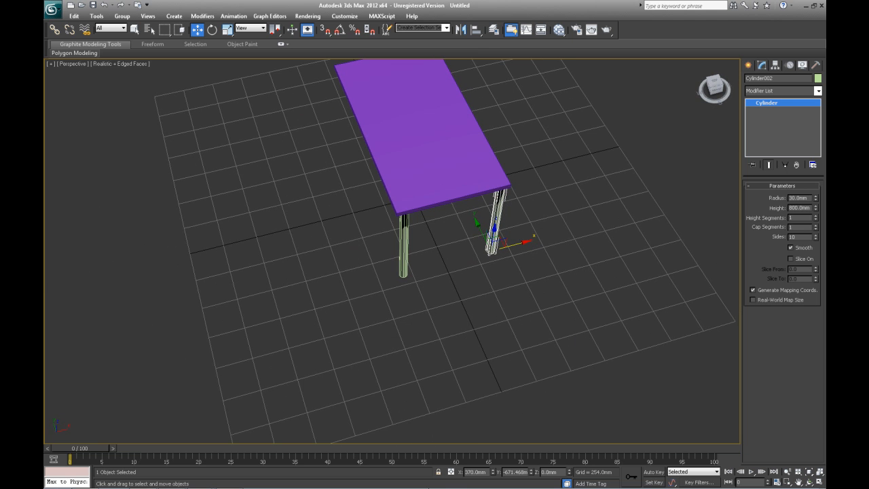
Offset the second leg inward by -50 mm in X.
click(451, 472)
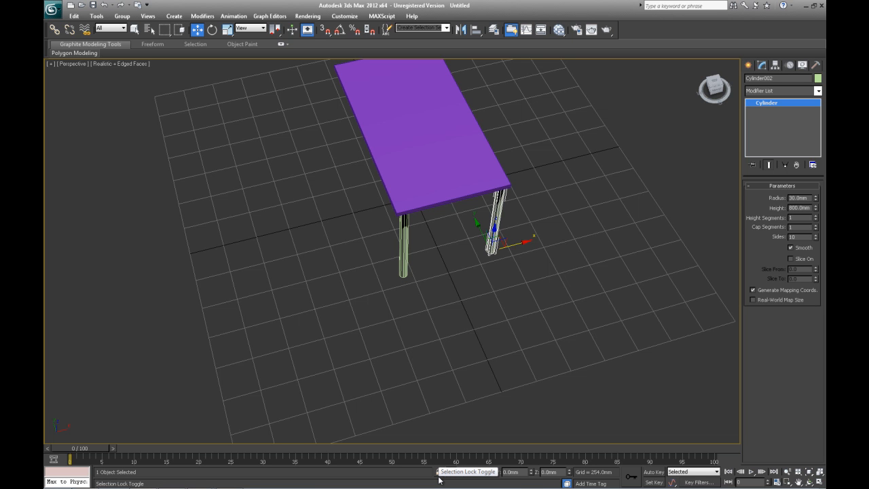
text(-50)
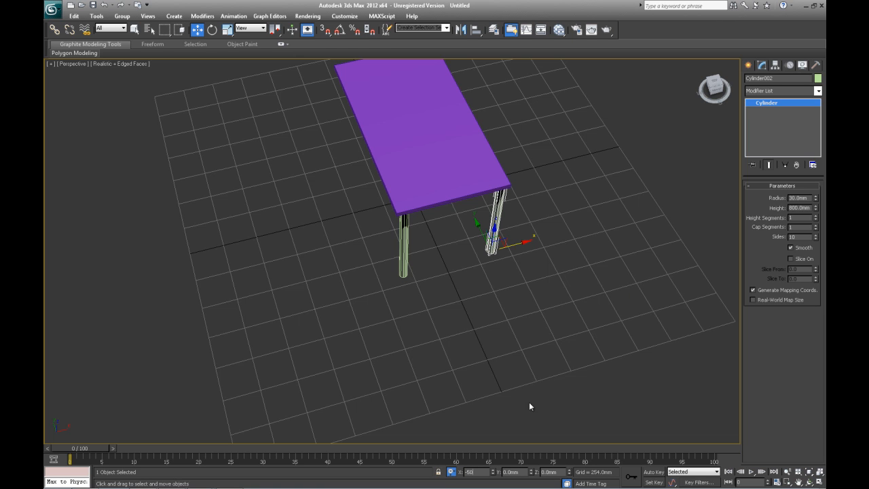
key(Return)
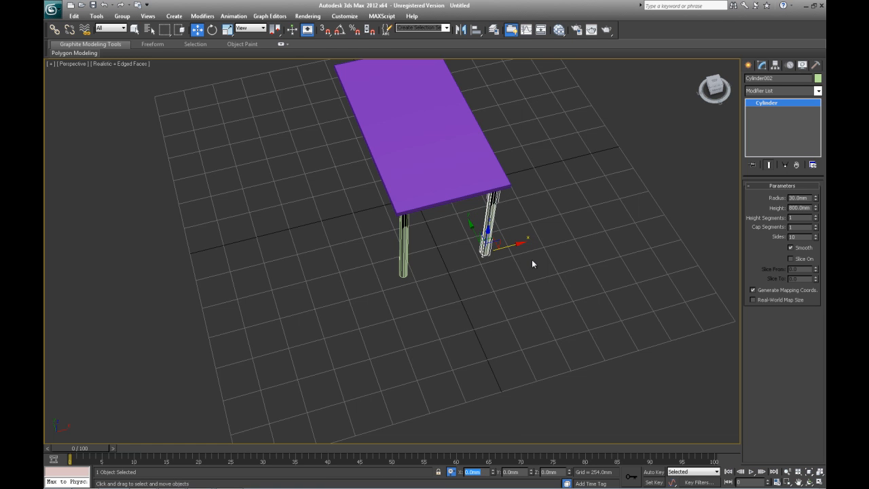
click(451, 471)
Select both legs and clone them together along the Y axis as instances to the opposite end of the table.
mouse_move(539, 326)
alt+middle_down()
mouse_move(549, 332)
mouse_move(518, 345)
mouse_move(583, 317)
mouse_move(524, 295)
mouse_move(521, 324)
mouse_move(546, 335)
alt+middle_up()
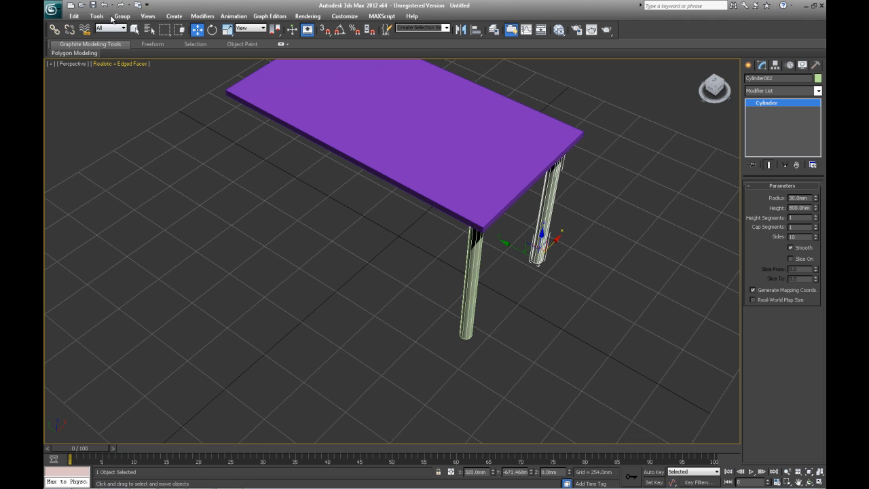
key(q)
click(472, 299)
ctrl+click(541, 239)
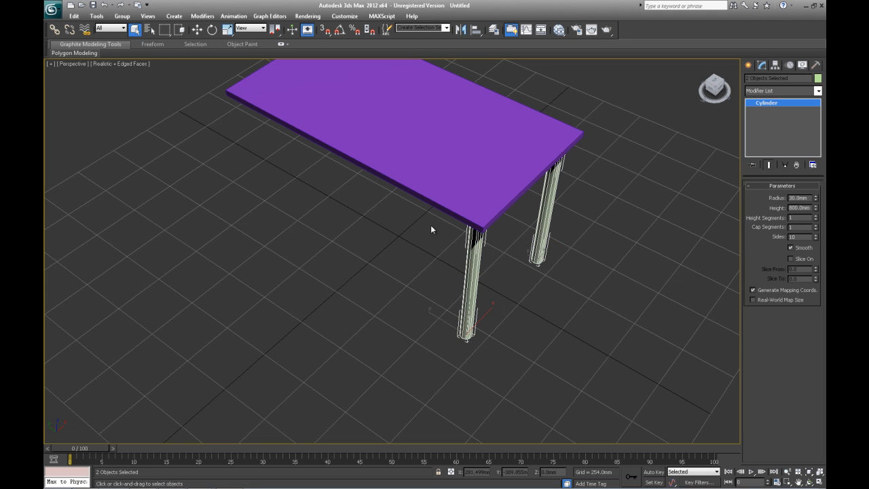
click(196, 30)
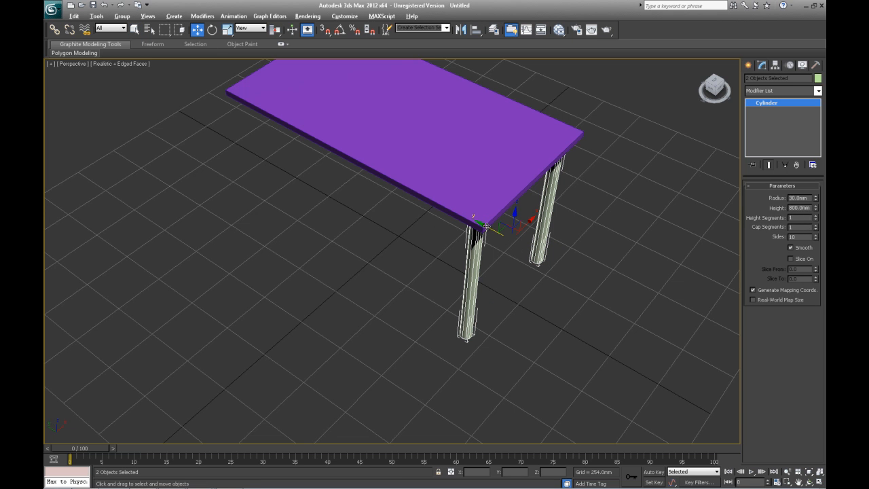
shift+drag(486, 227, 335, 156)
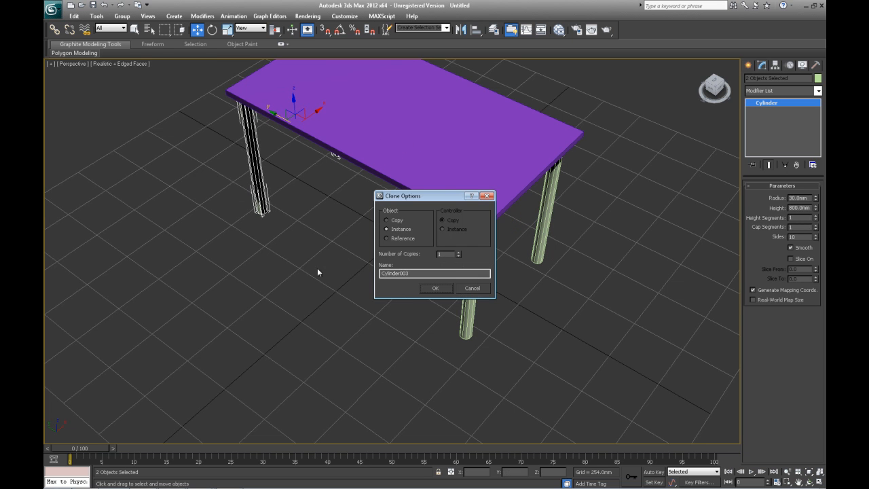
click(437, 288)
alt+middle_drag(378, 303, 346, 180)
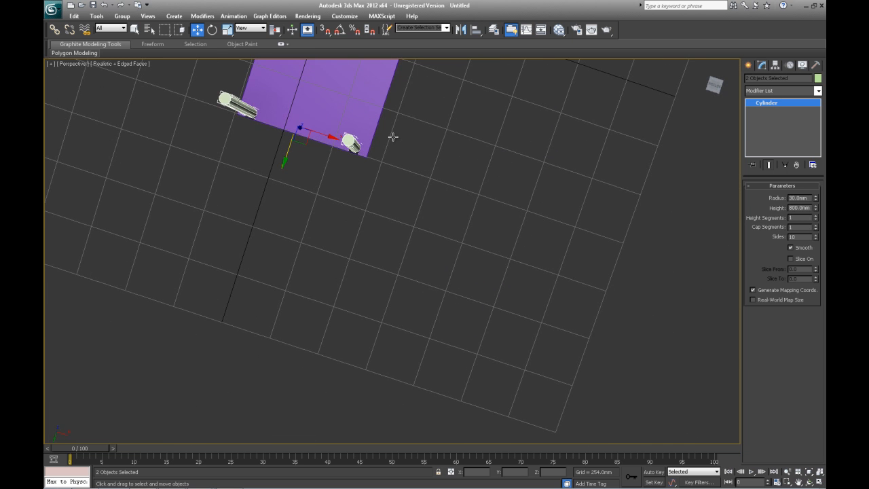
Align the two cloned legs to the tabletop box in Y position only, maximum to maximum.
alt+middle_drag(386, 173, 406, 307)
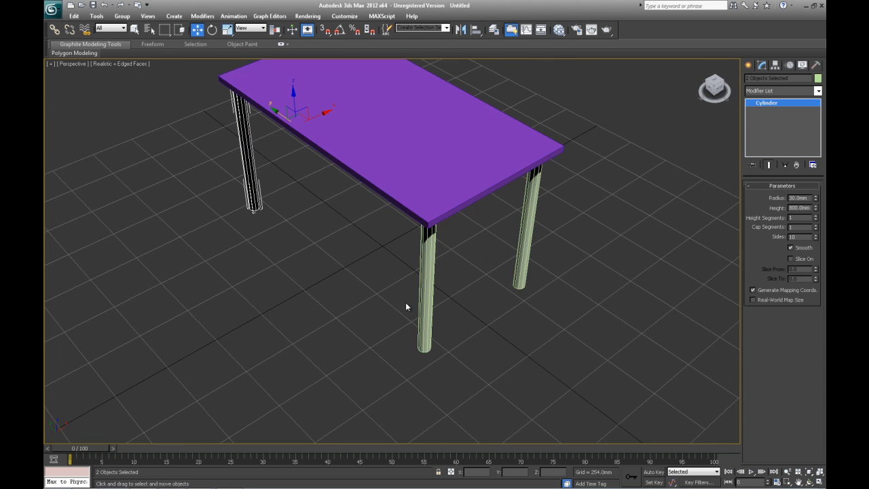
click(475, 30)
click(380, 121)
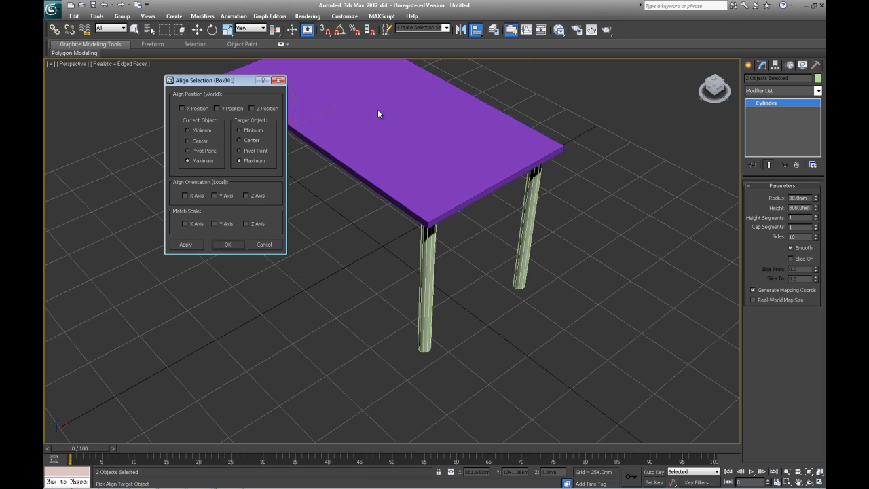
click(218, 108)
drag(218, 80, 551, 182)
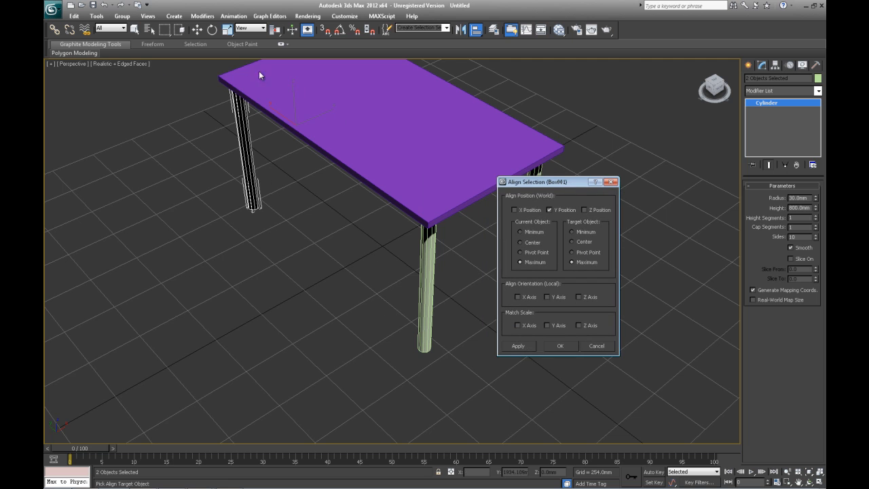
click(521, 347)
click(560, 346)
Offset one of the two newly aligned legs inward by -50 mm in Y.
scroll(348, 303, up, 6)
scroll(473, 293, down, 5)
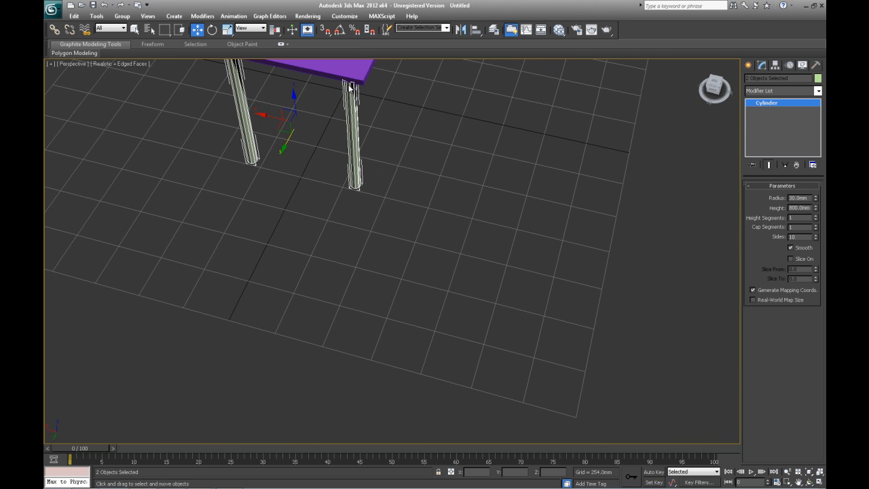
key(alt)
click(355, 158)
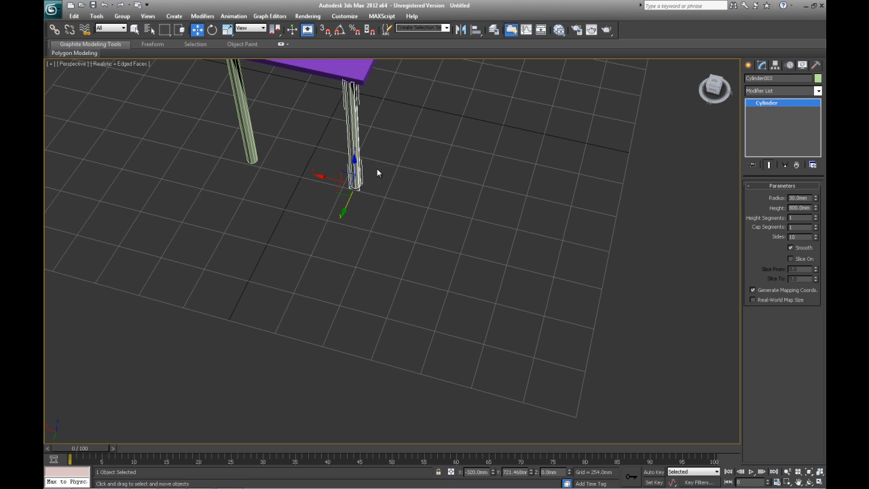
click(451, 472)
double_click(521, 472)
text(-50)
key(Return)
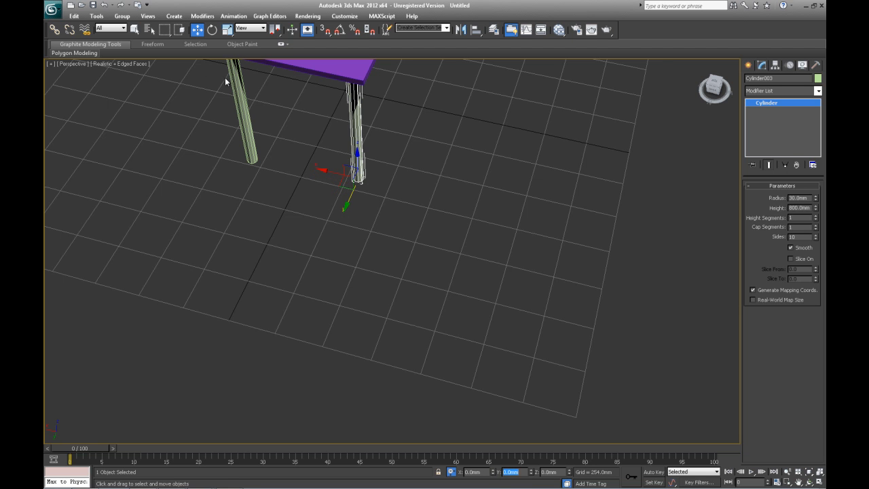
Offset the remaining leg at the same end of the table inward by -50 mm in Y.
click(235, 88)
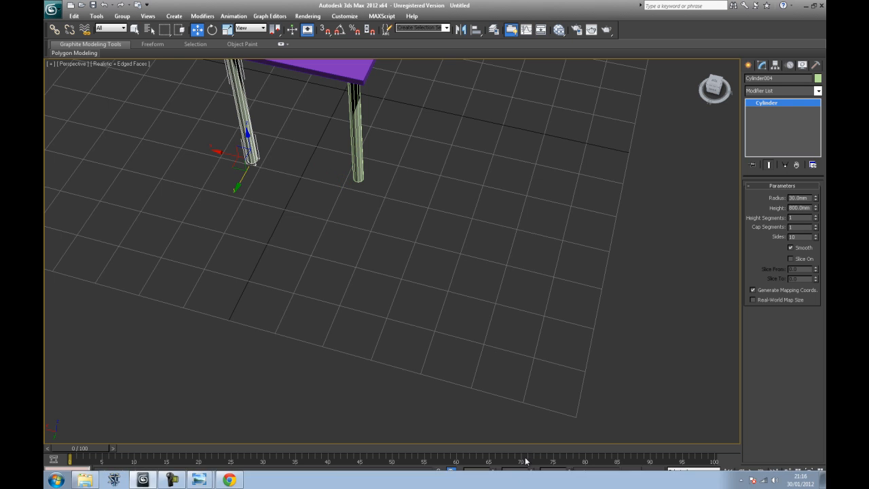
drag(520, 472, 493, 472)
text(-)
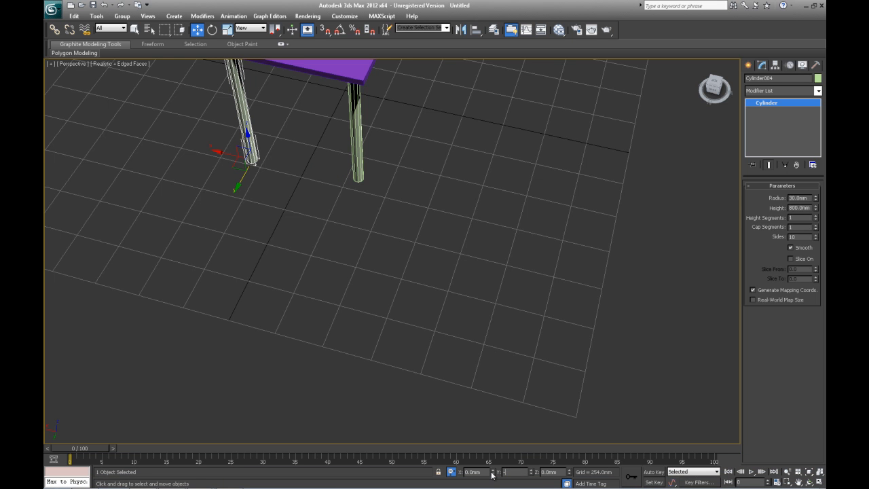
text(5)
key(Return)
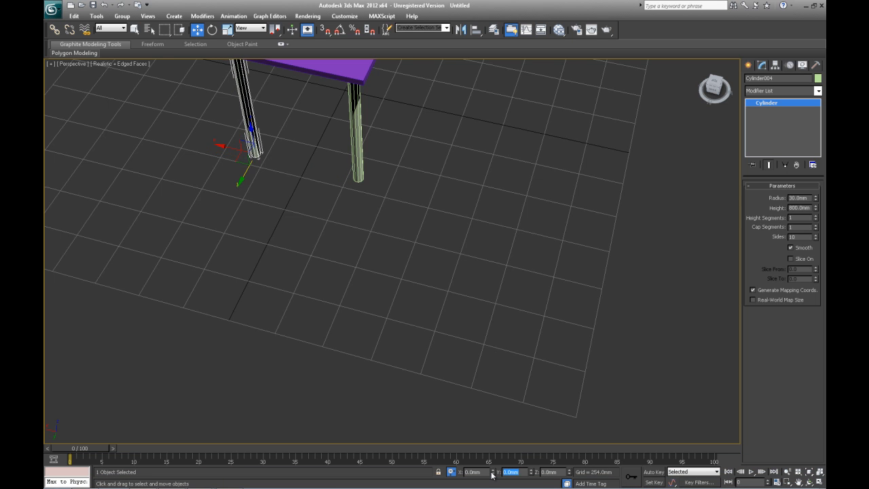
Deselect everything and examine the four-legged table from several angles to check the leg placement.
click(392, 126)
scroll(392, 125, down, 2)
scroll(392, 126, down, 2)
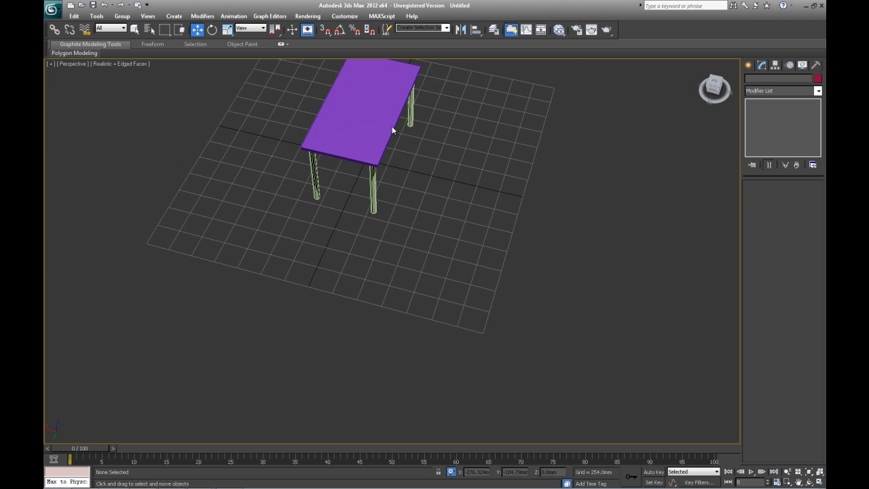
alt+middle_drag(458, 195, 399, 160)
alt+middle_drag(466, 142, 437, 170)
scroll(531, 248, up, 3)
alt+middle_drag(575, 251, 476, 325)
scroll(585, 234, down, 2)
scroll(468, 311, up, 2)
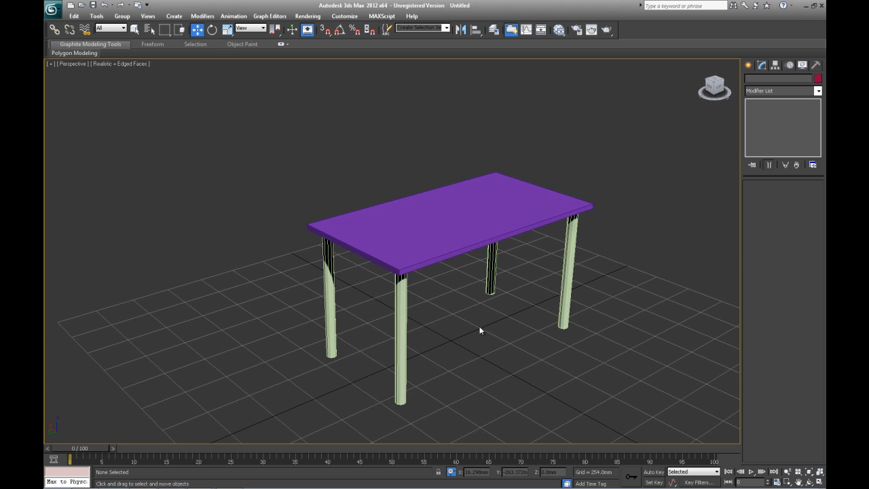
click(700, 71)
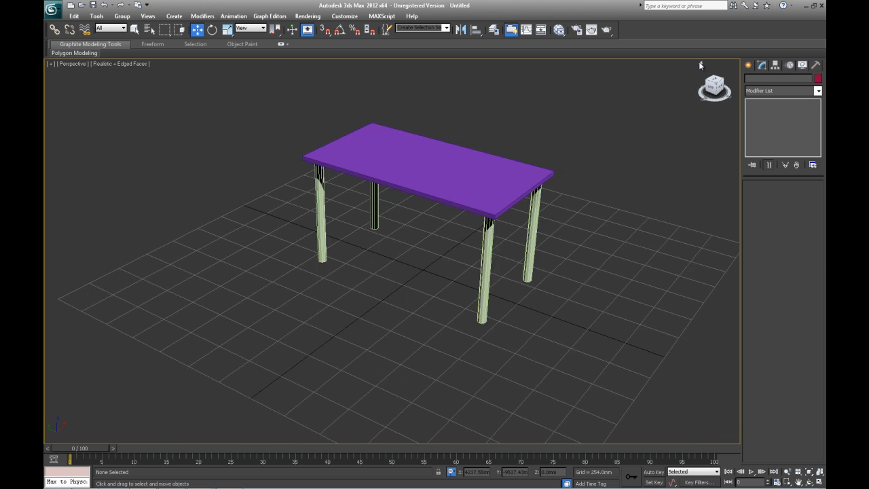
Save the scene in the 3ds max folder as "table 2".
click(53, 9)
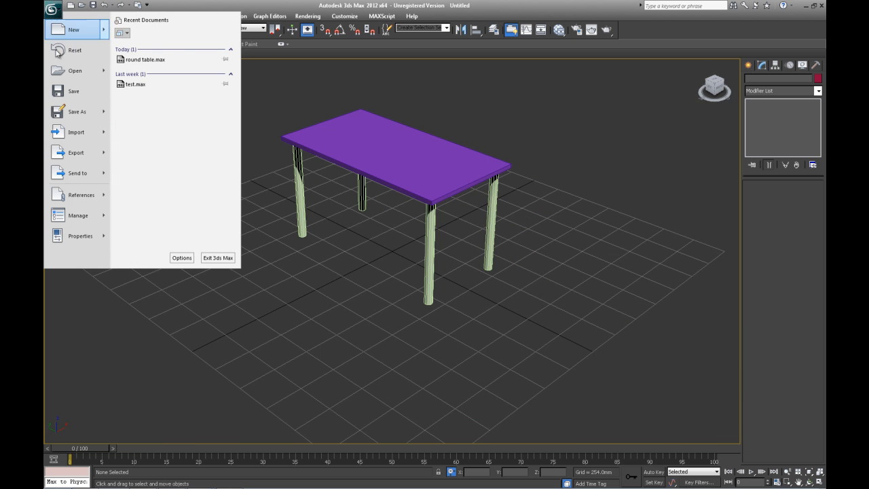
click(156, 61)
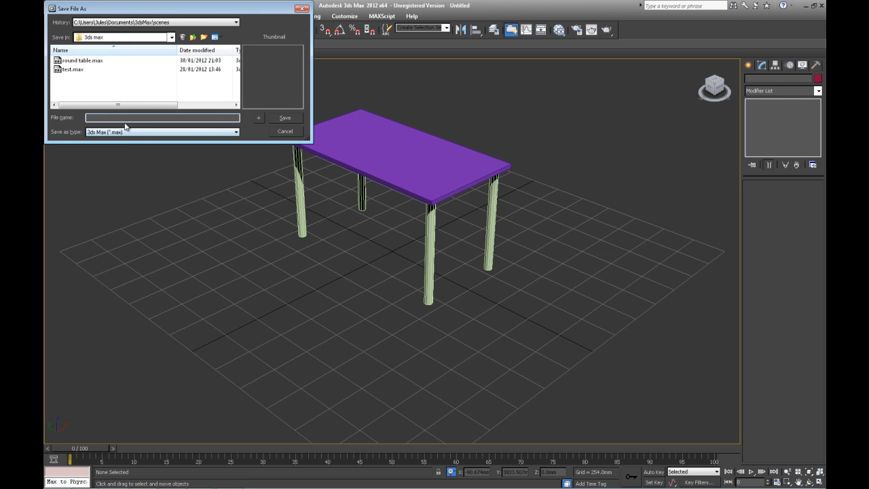
text(table 2)
click(286, 120)
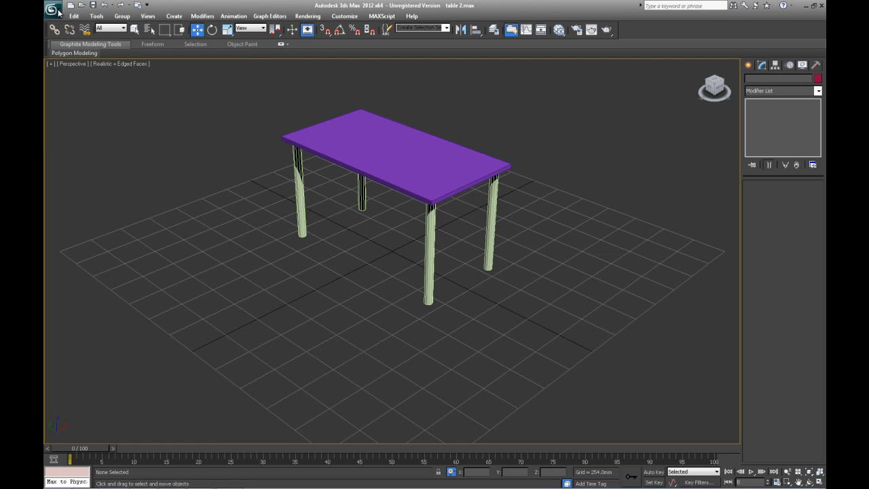
Reset to an empty scene and maximize the Perspective viewport.
click(54, 9)
click(74, 50)
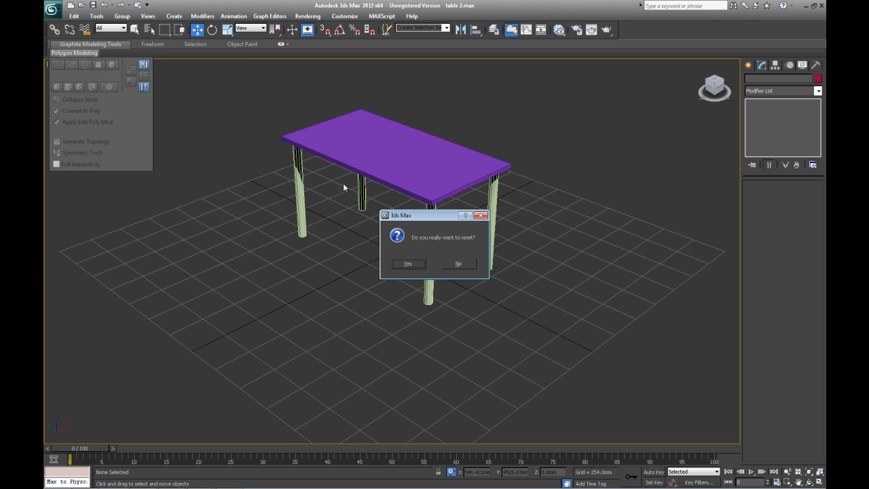
click(416, 264)
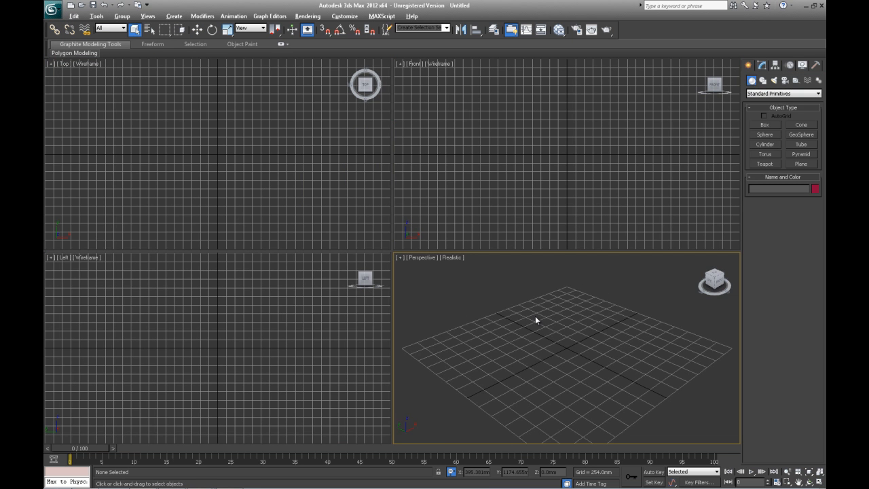
key(alt+w)
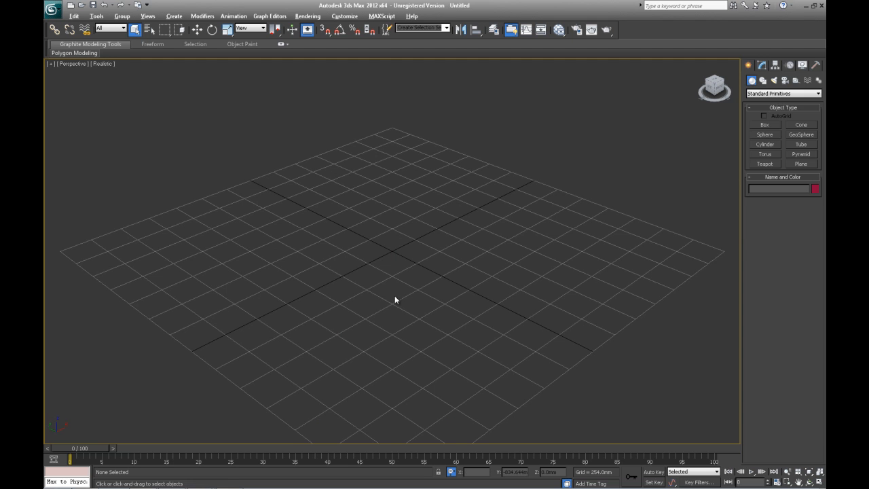
View and close the rectangular table reference picture in Windows Photo Viewer, examine the chair reference picture, and return to 3ds Max.
mouse_move(204, 485)
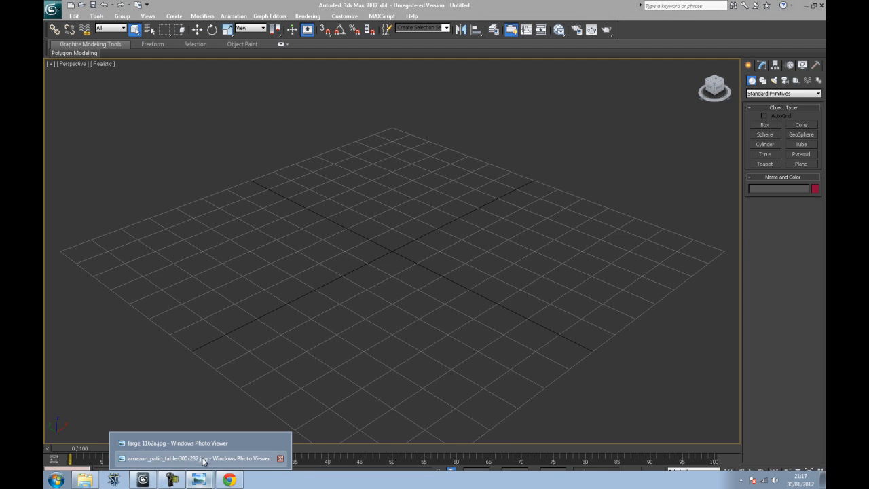
click(200, 442)
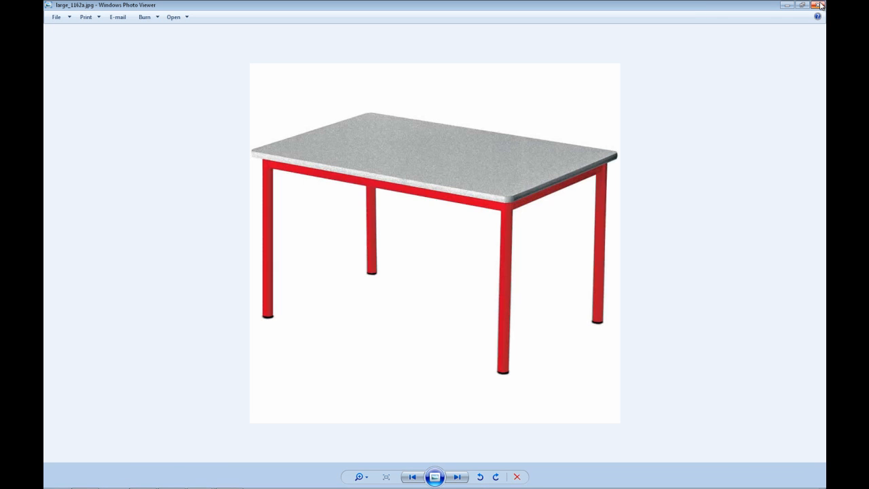
click(821, 5)
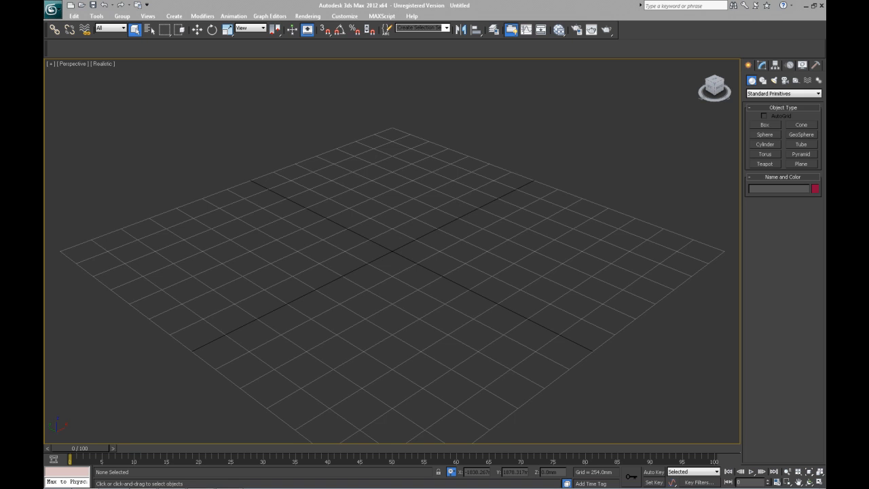
key(alt+Tab)
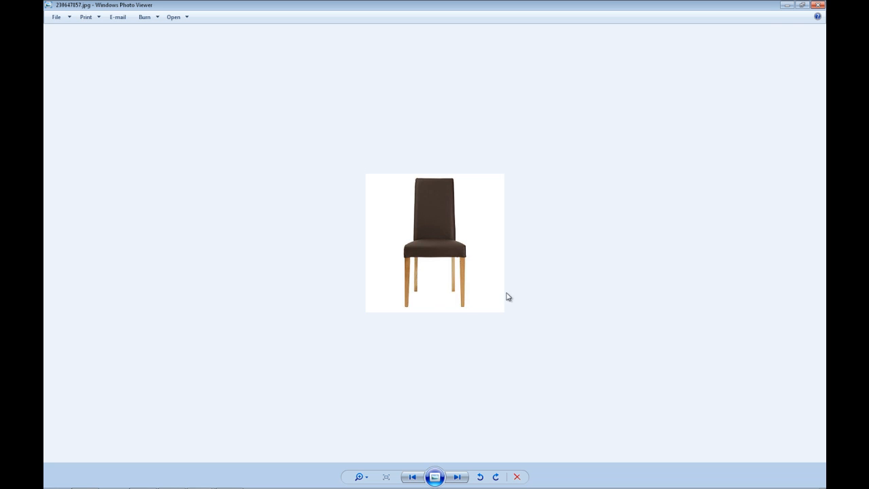
click(786, 6)
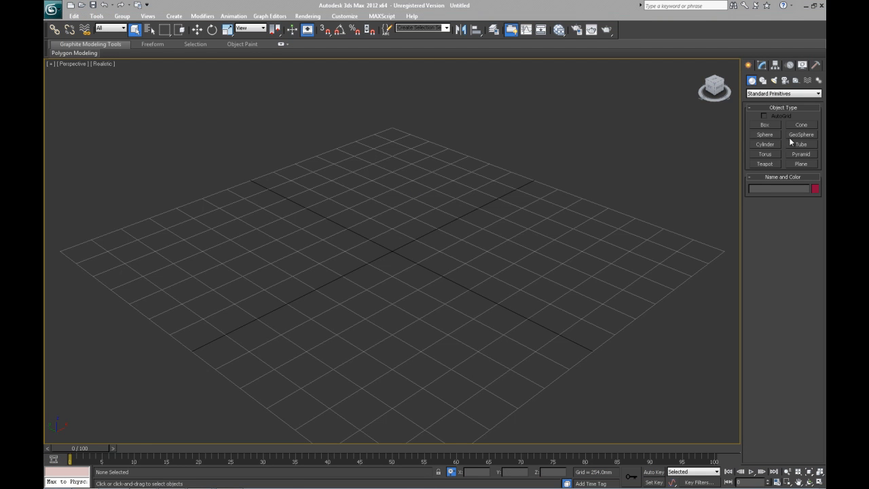
Draw a box about 852 mm long, 644 mm wide and 192 mm high near the grid's centre for the chair seat.
click(765, 125)
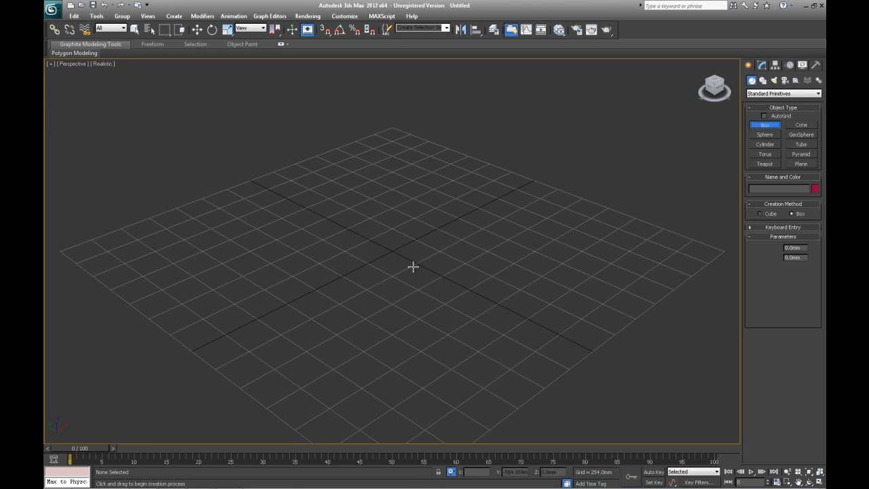
drag(352, 248, 493, 258)
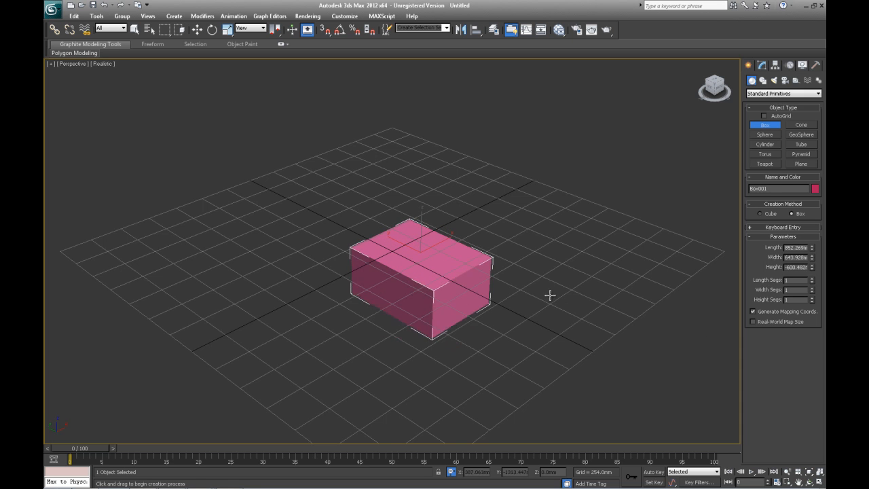
click(500, 231)
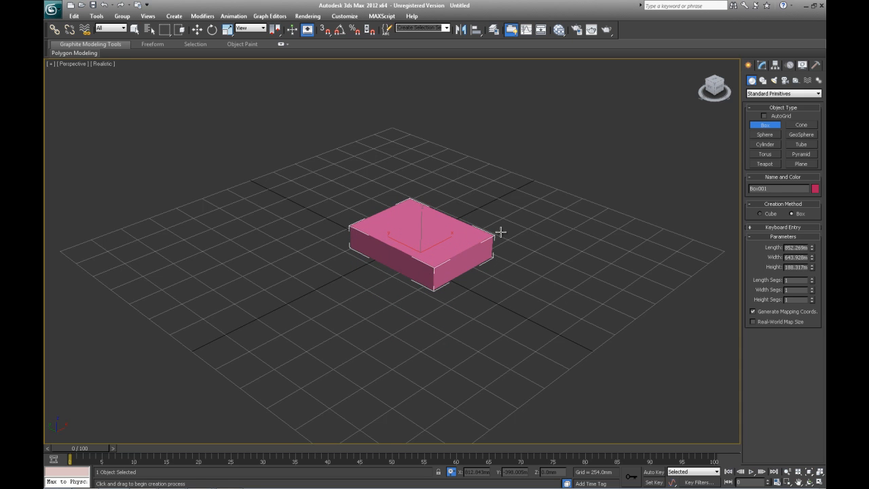
Set the seat box's length and width to 500 mm each.
double_click(796, 248)
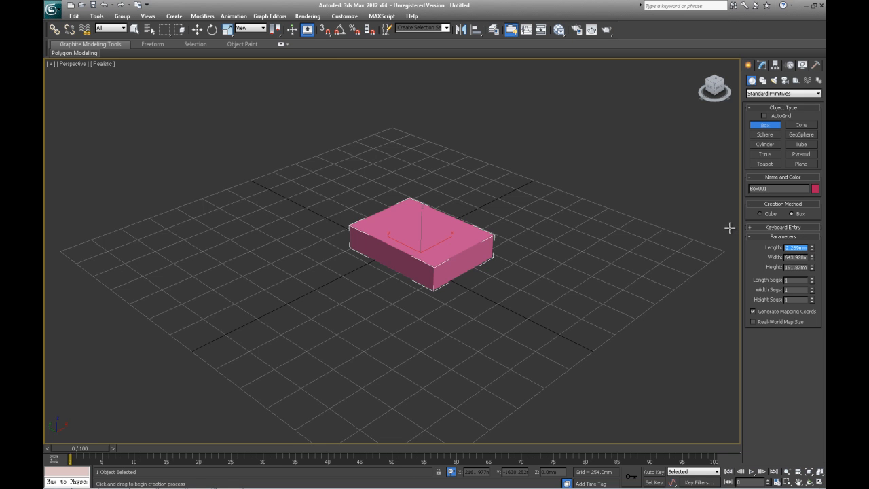
text(500)
key(Return)
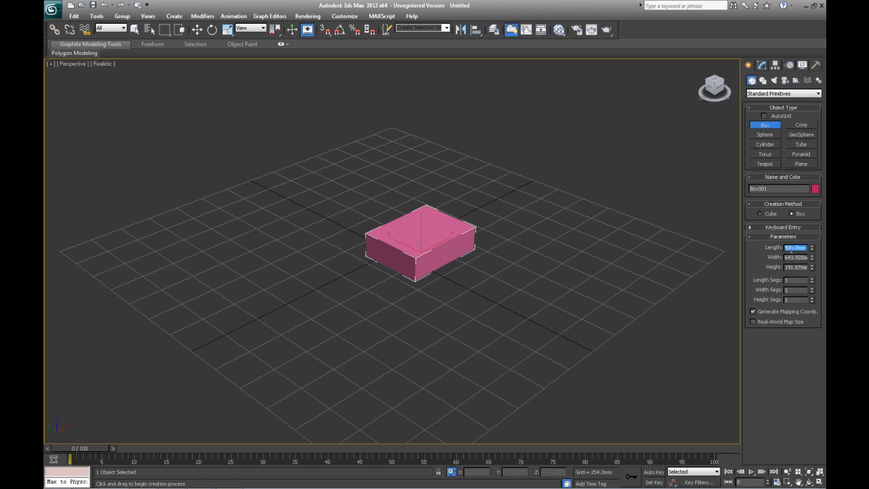
click(794, 258)
text(500)
key(Return)
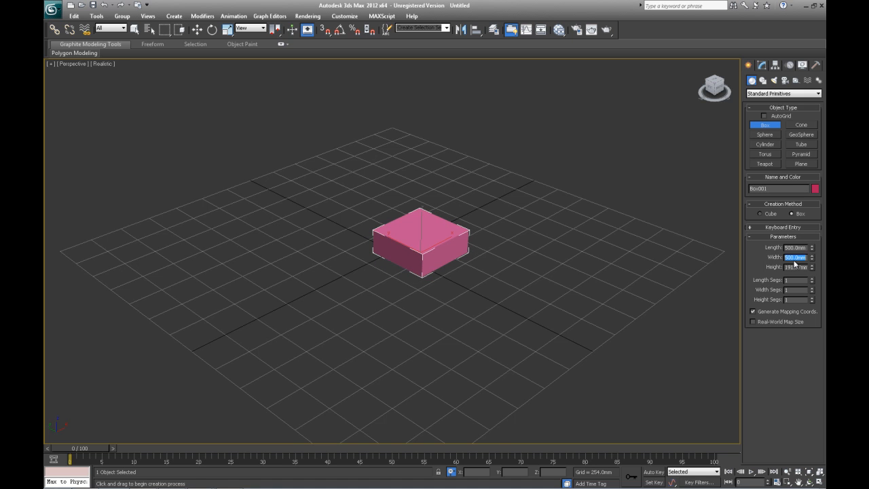
Try seat box heights of 30 mm and 40 mm, and settle on 50 mm.
key(Tab)
text(30)
key(Return)
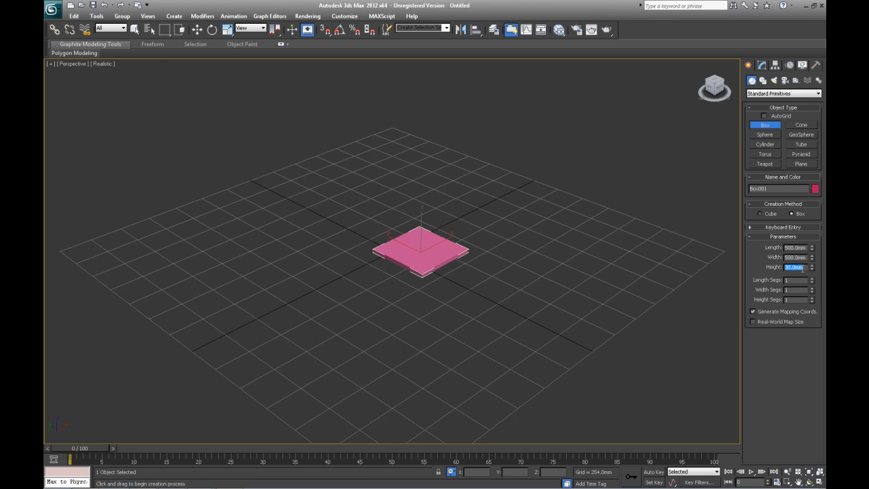
text(40)
key(Return)
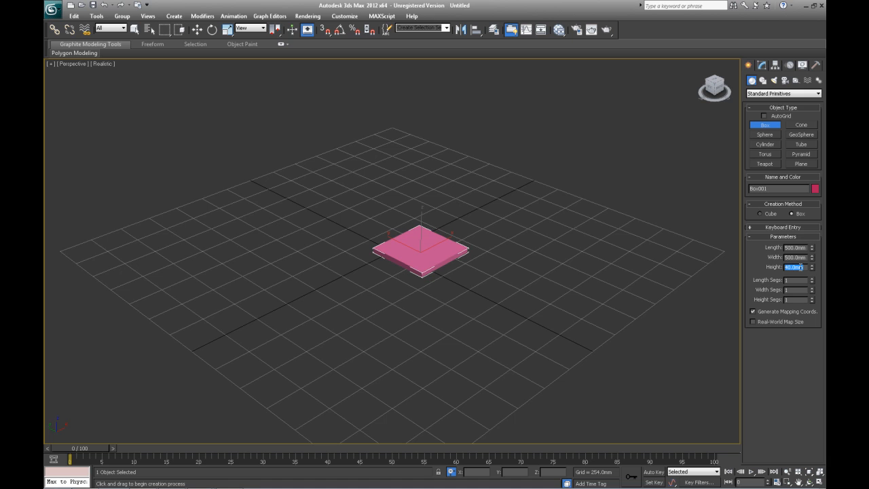
text(50)
key(Return)
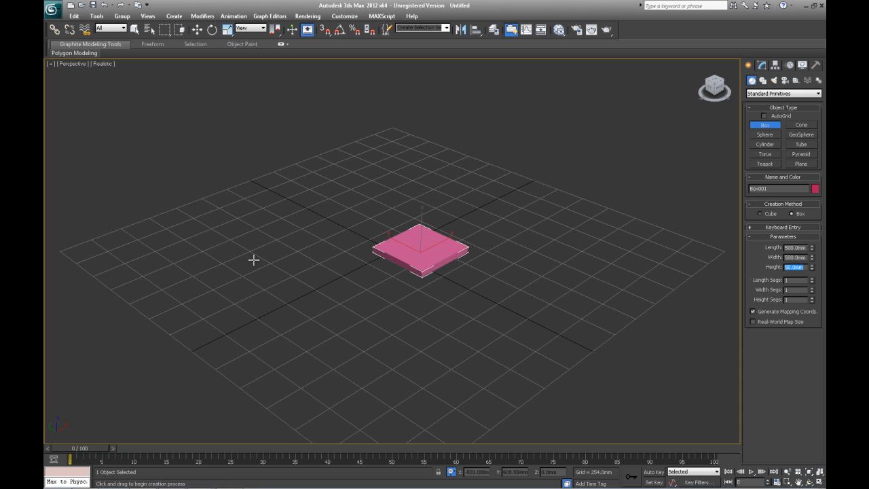
Draw a second box about 504 mm wide and 552 mm high away from the seat, and set its length to 50 mm.
drag(249, 235, 256, 295)
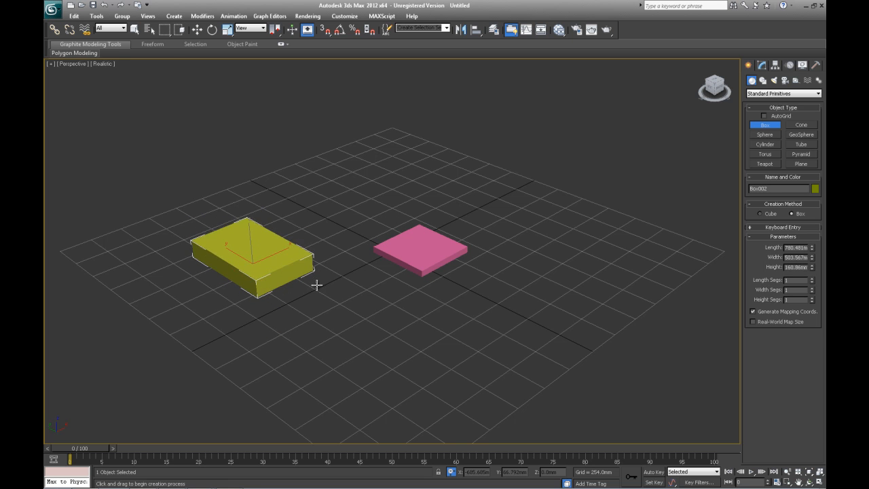
click(317, 227)
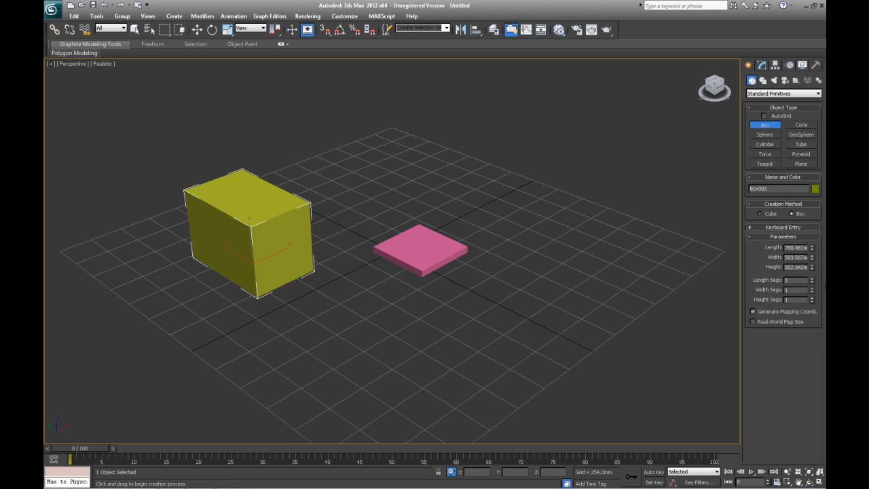
double_click(802, 248)
text(50)
key(Return)
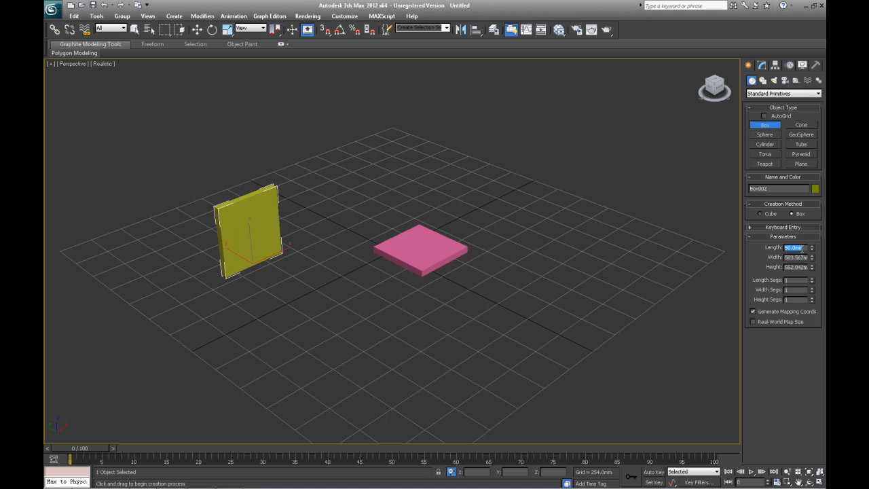
Set the standing backrest box's width to 500 mm, try a height of 500 mm, and settle on 600 mm.
key(Tab)
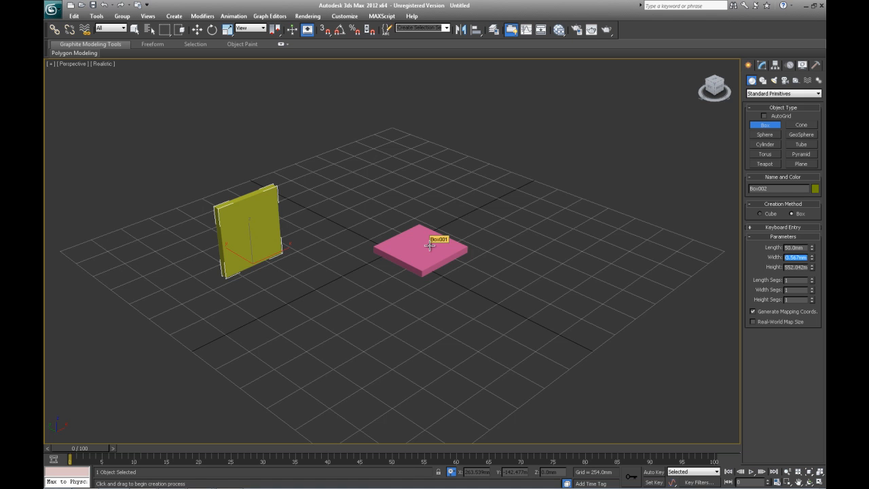
text(500)
key(Return)
double_click(801, 270)
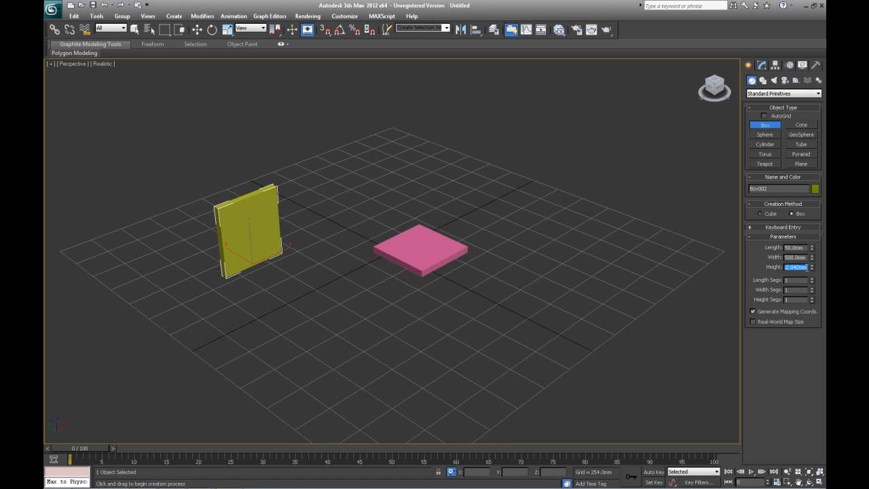
text(500)
key(Return)
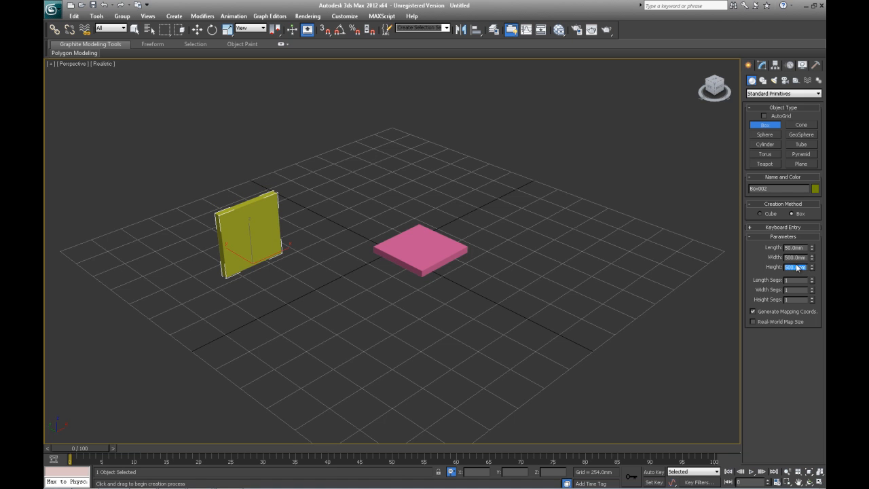
text(600)
key(Return)
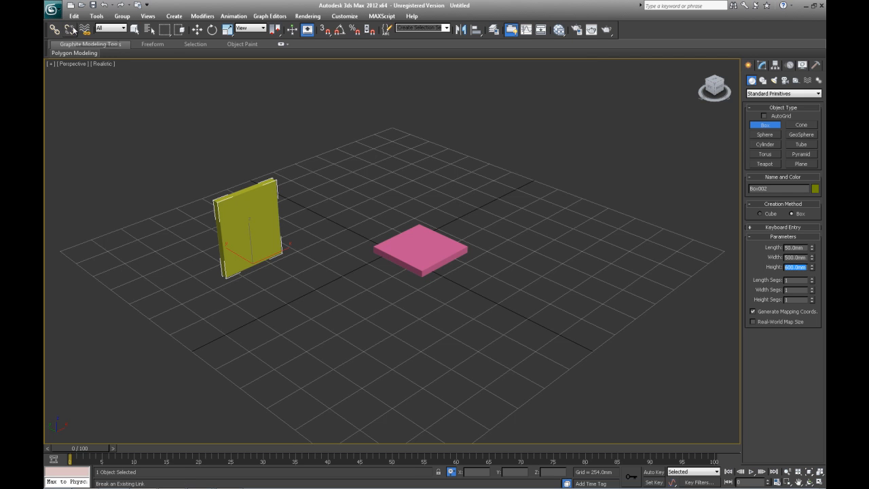
Draw a third box for the chair leg in front of the seat, about 278 mm long, 280 mm wide and 1253 mm high.
click(412, 202)
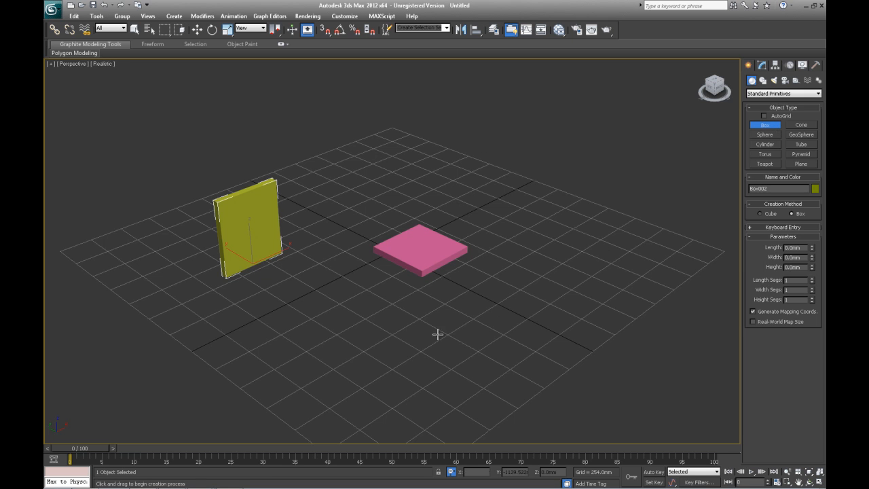
drag(346, 338, 343, 375)
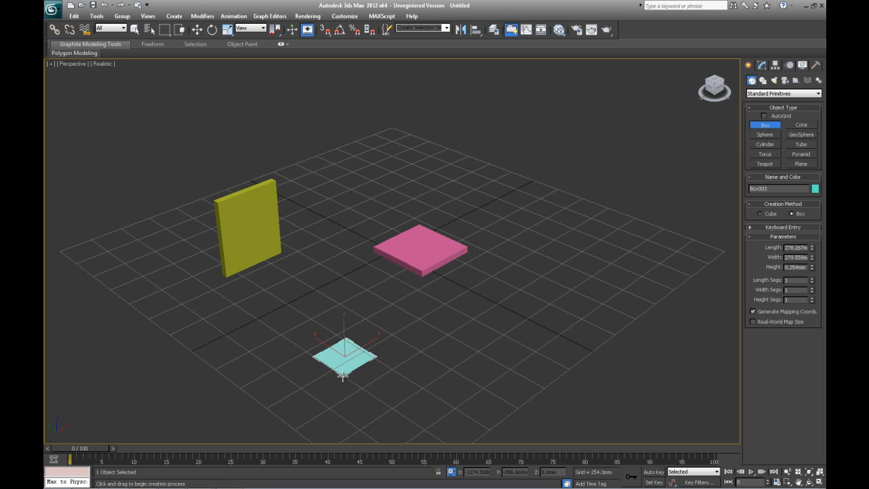
click(353, 182)
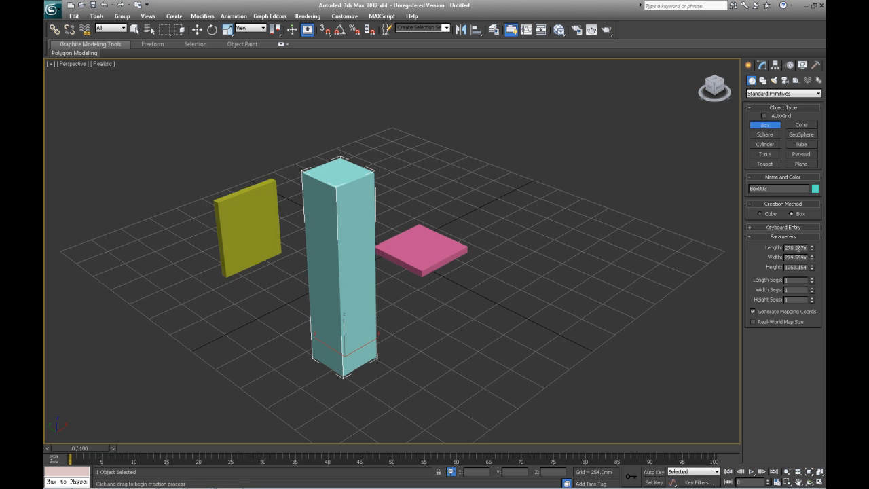
Set the leg box's length and height to 600 mm each.
double_click(797, 248)
text(600)
key(Return)
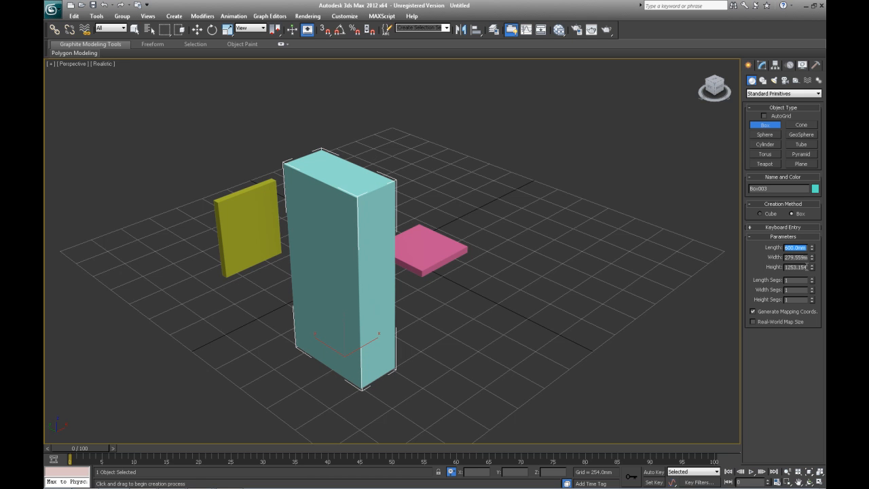
double_click(797, 267)
text(600)
key(Return)
Try a leg length of 20 mm, and settle on 40 mm for both its length and width.
double_click(799, 247)
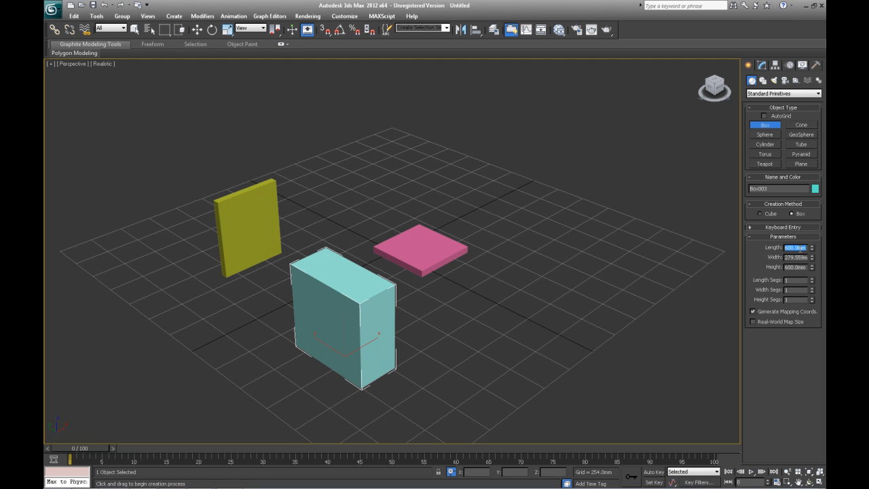
text(20)
key(Return)
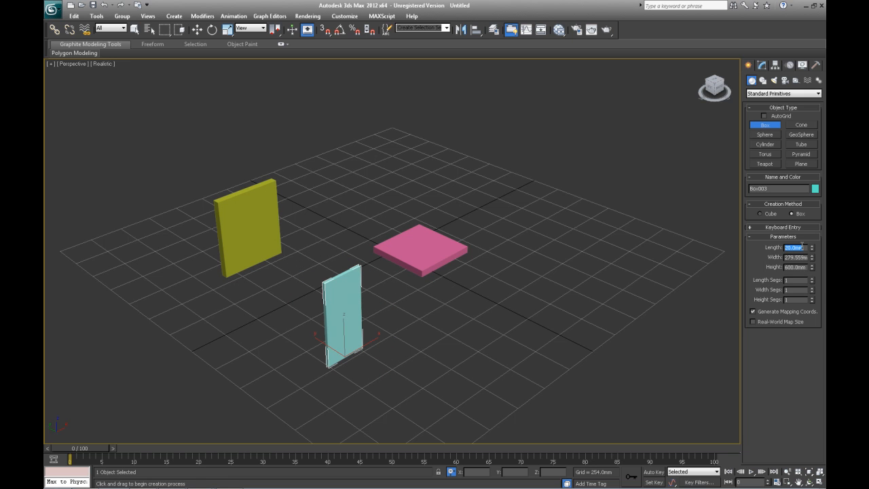
text(40)
key(Return)
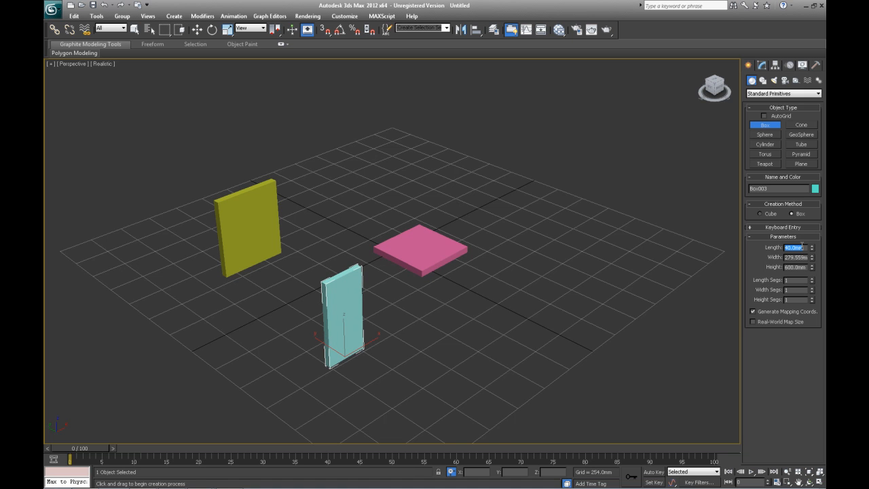
click(797, 258)
text(40)
key(Return)
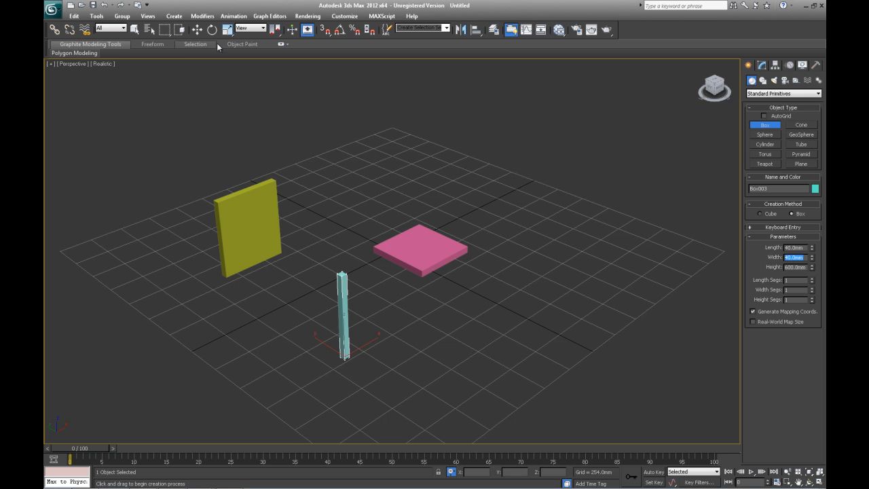
Move the seat box to the grid's origin at X 0 and Y 0 using absolute coordinates.
click(197, 29)
click(410, 243)
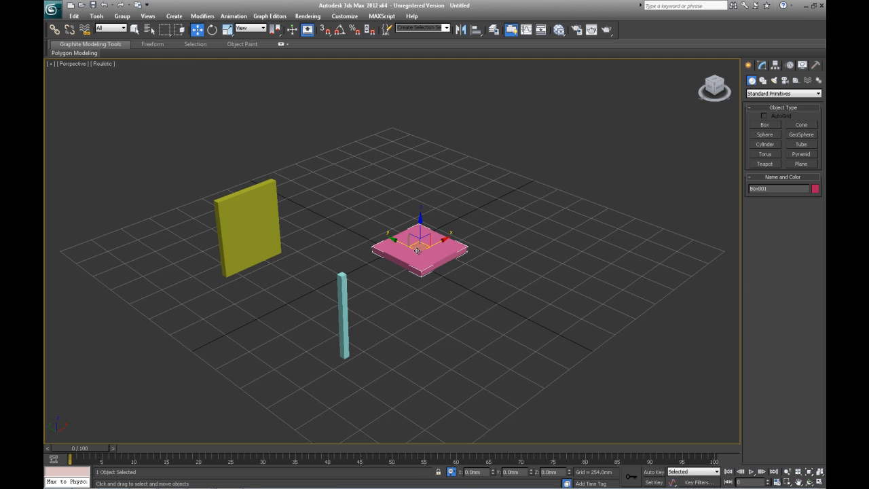
click(451, 472)
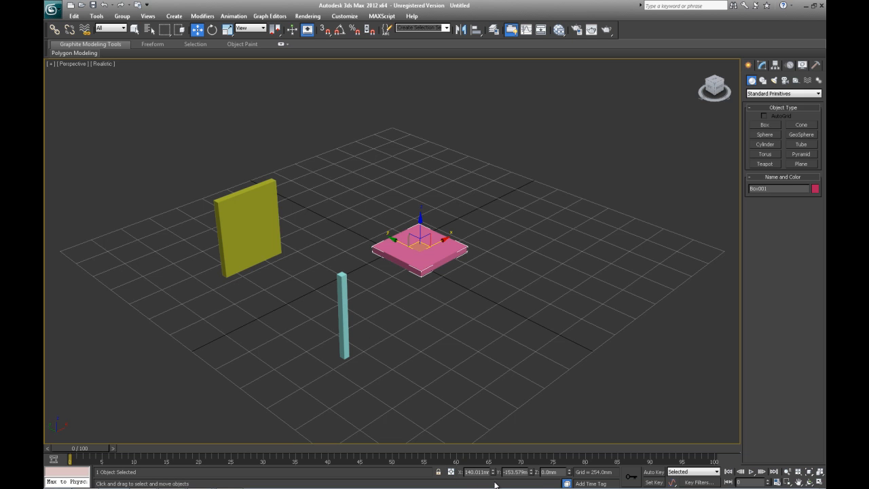
double_click(482, 472)
text(0)
double_click(516, 472)
text(0)
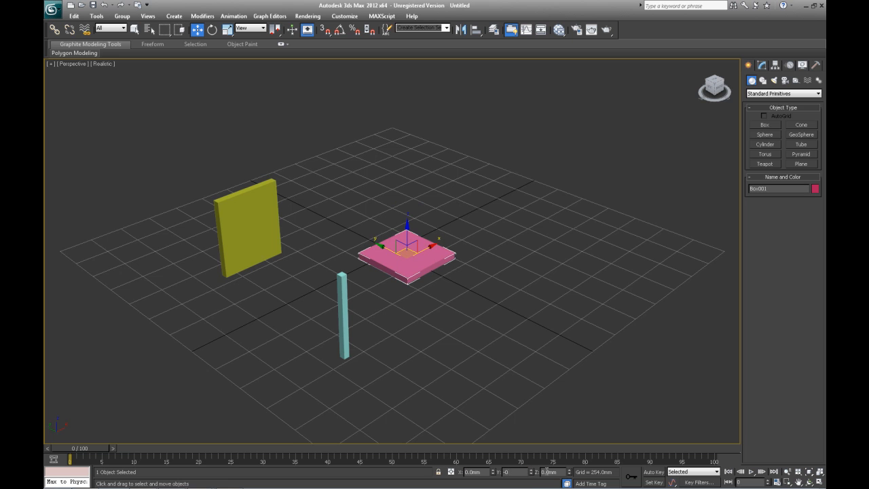
key(Return)
Align the leg's centre to the seat's centre in the X and Y positions.
click(343, 321)
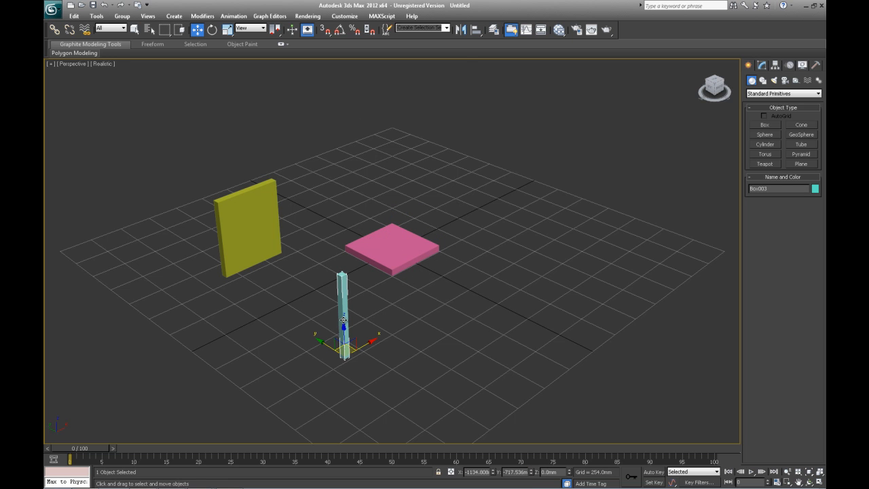
click(475, 31)
click(397, 249)
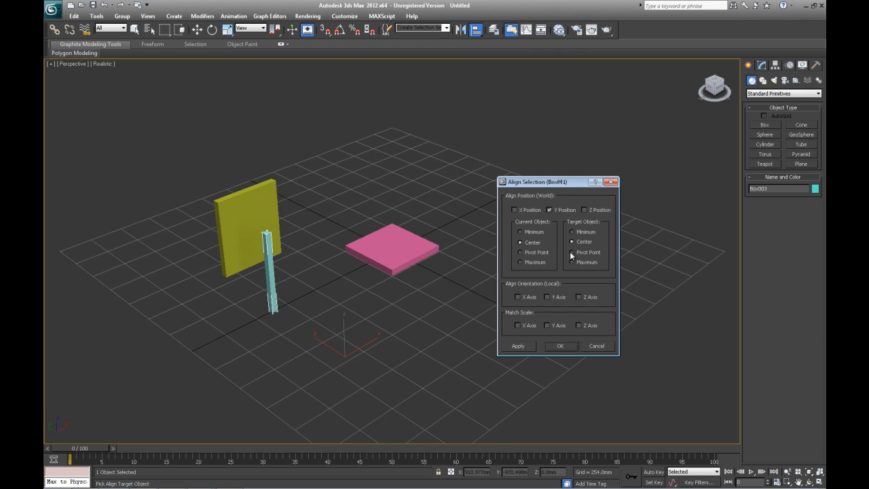
click(515, 210)
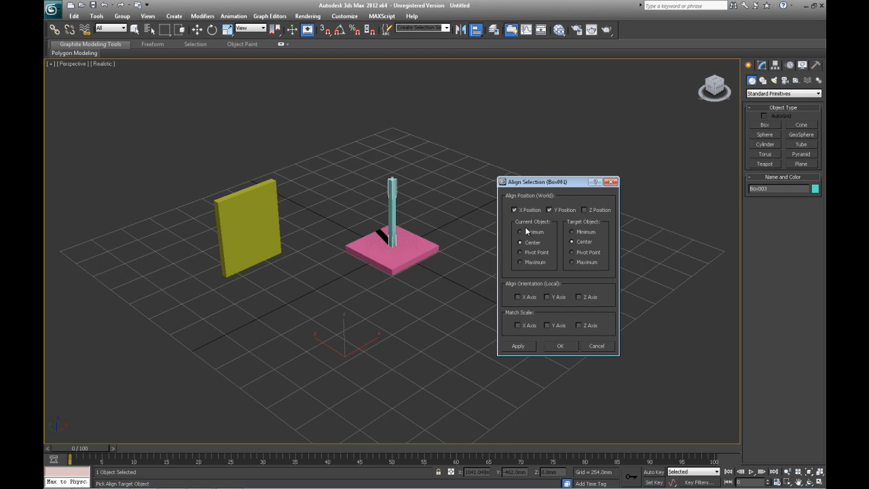
click(561, 346)
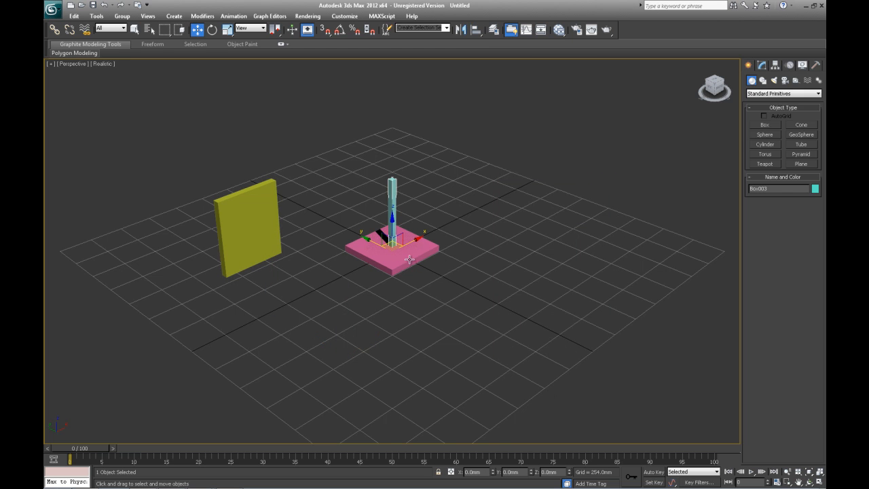
Align the seat to the leg in the Z position only, matching the seat's minimum to the leg's maximum.
click(408, 258)
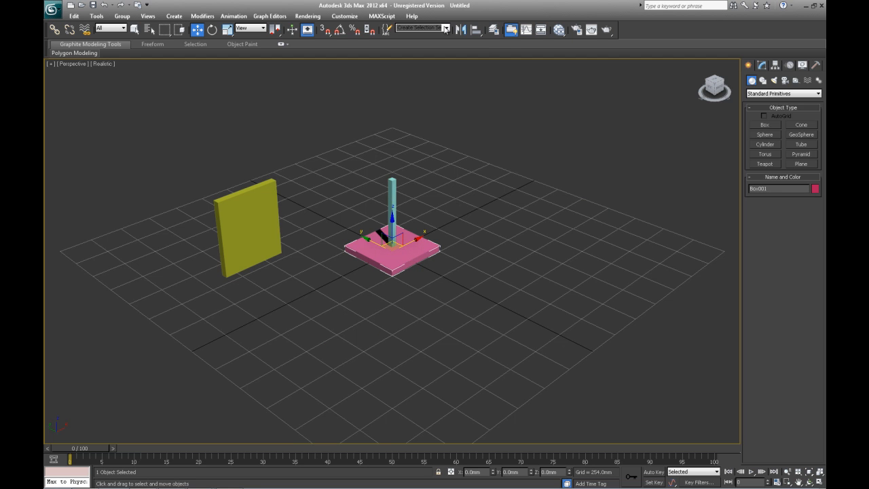
click(475, 30)
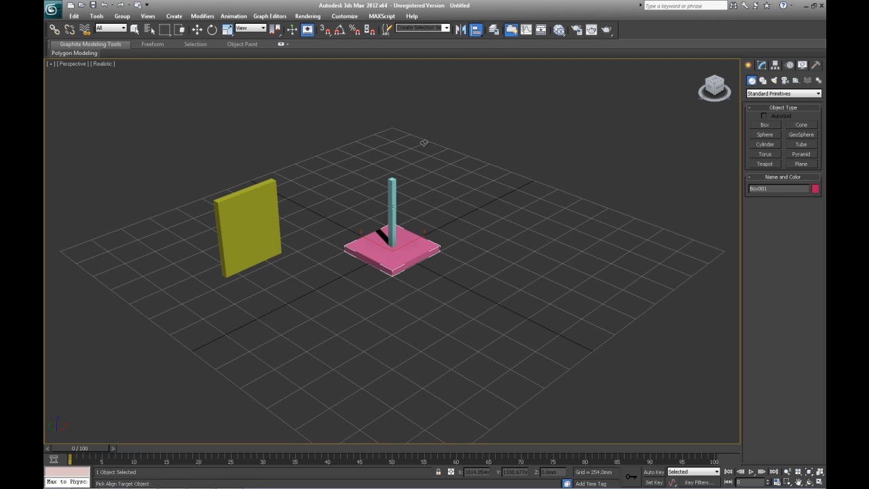
click(392, 199)
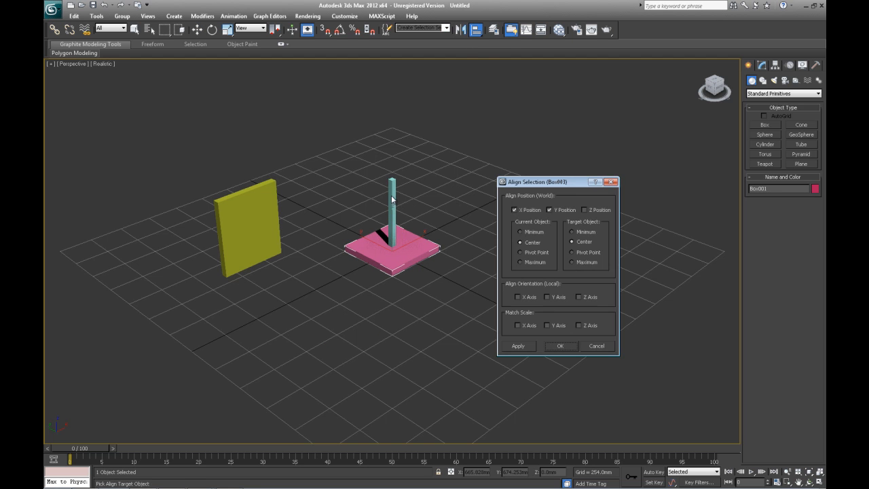
click(549, 210)
click(514, 210)
click(584, 210)
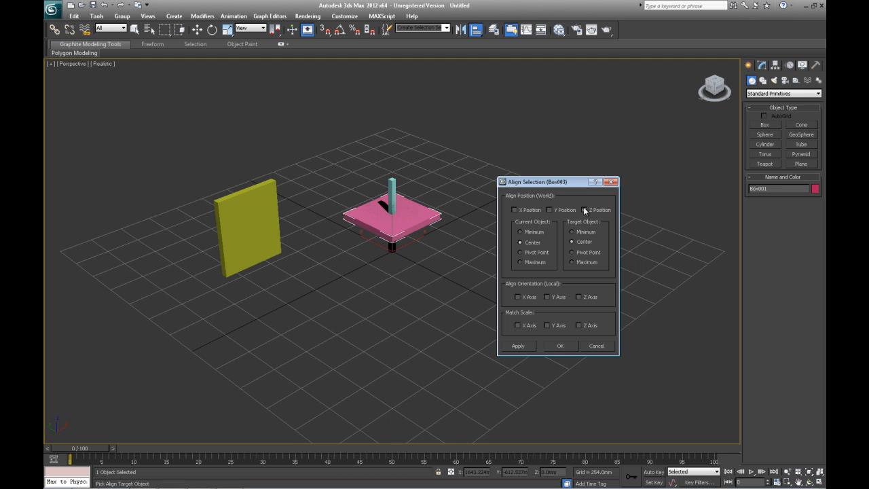
click(528, 232)
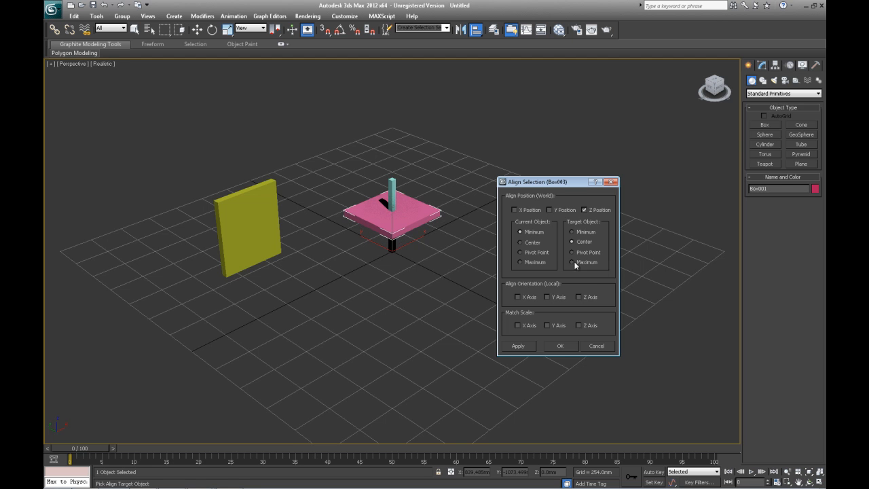
click(572, 262)
click(519, 347)
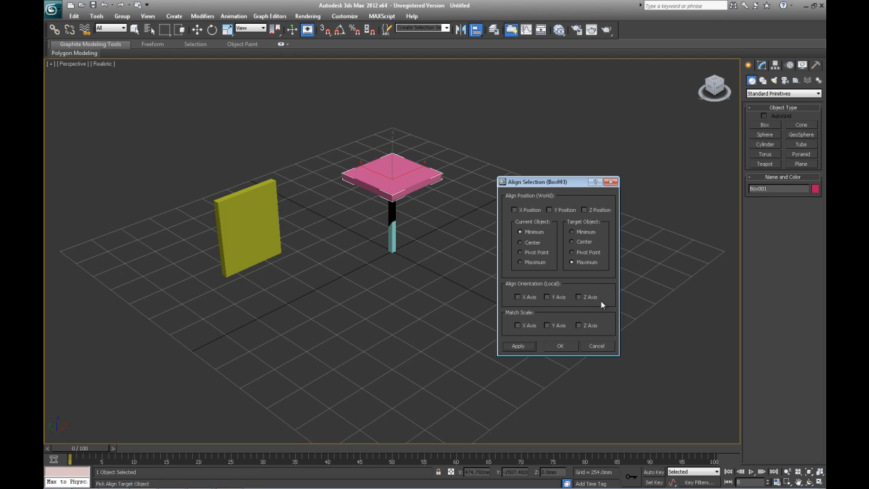
click(562, 346)
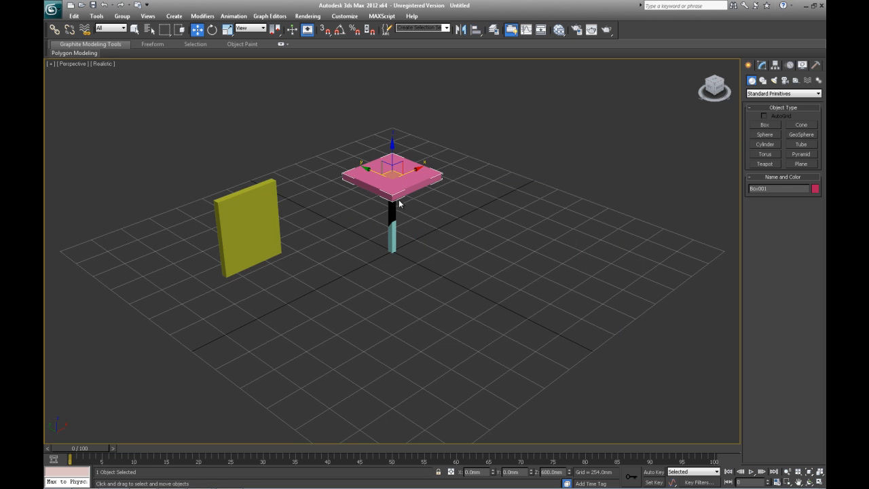
Align the leg to the seat's corner in the X and Y positions, matching minimum to minimum.
click(393, 215)
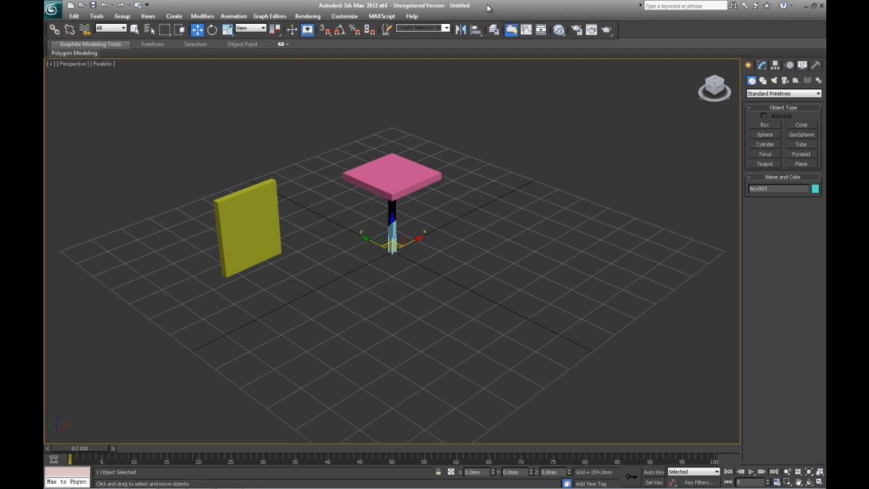
click(476, 30)
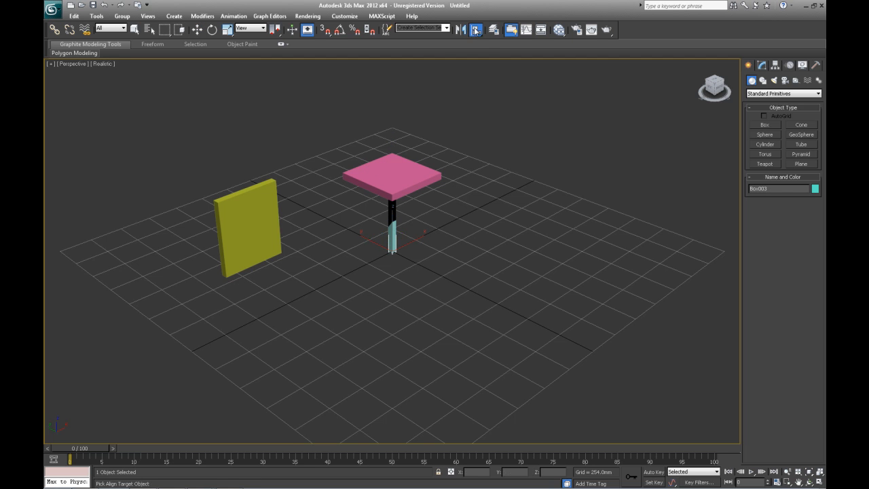
click(411, 181)
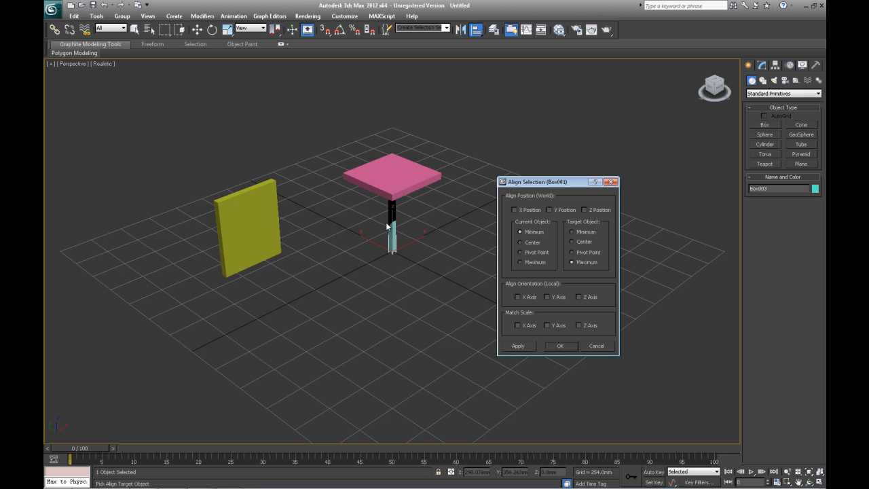
click(516, 211)
click(573, 231)
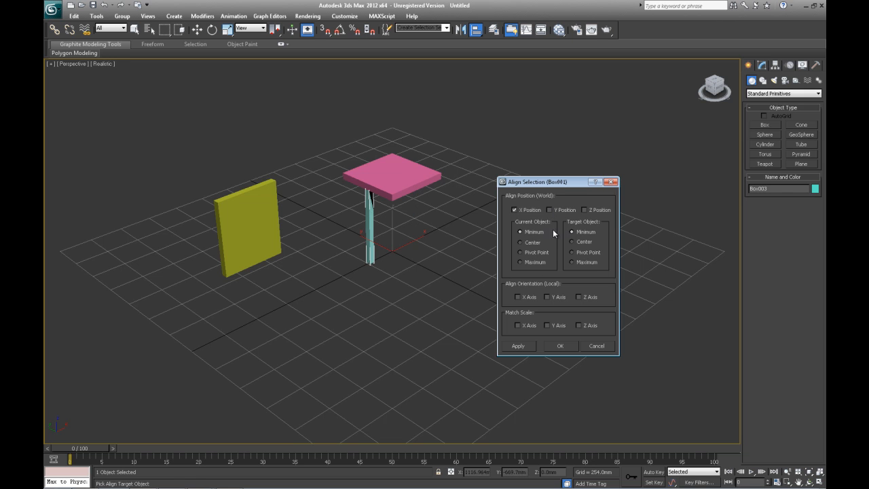
click(550, 210)
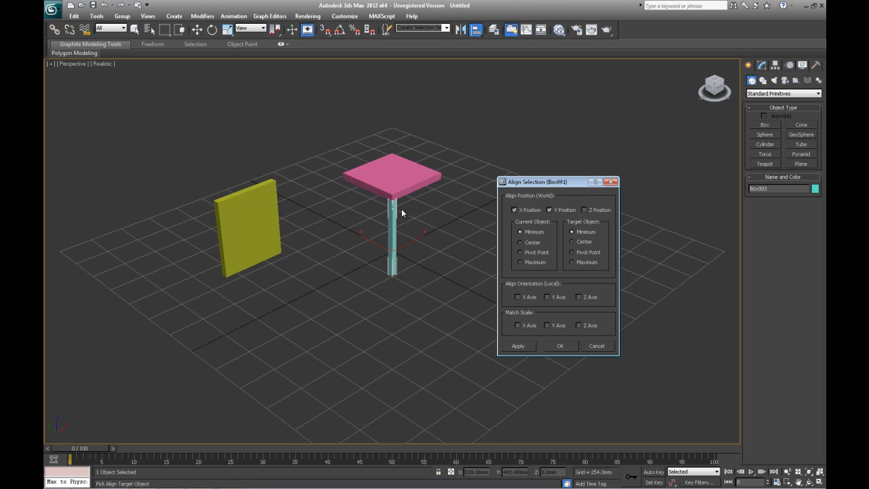
click(523, 347)
click(562, 346)
Clone the leg once as an instance about 270 mm along the X axis.
click(467, 240)
click(394, 247)
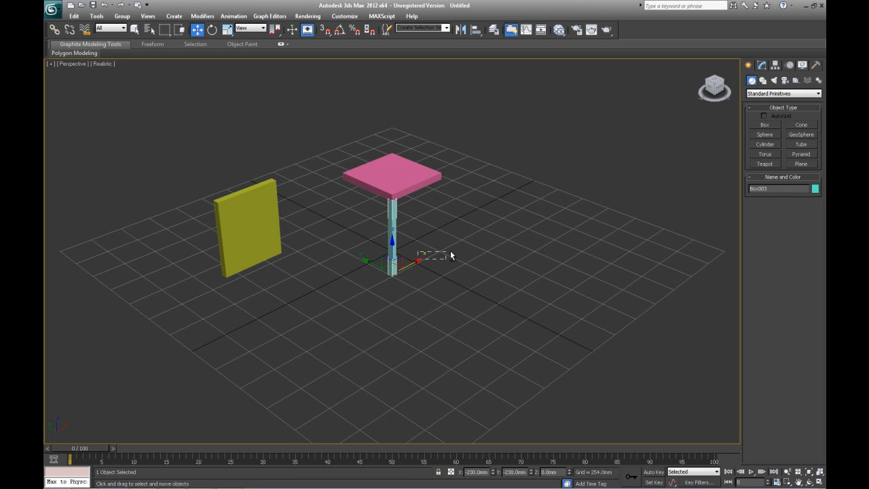
mouse_move(419, 260)
shift+mouse_down()
mouse_move(442, 249)
mouse_move(428, 256)
shift+mouse_up()
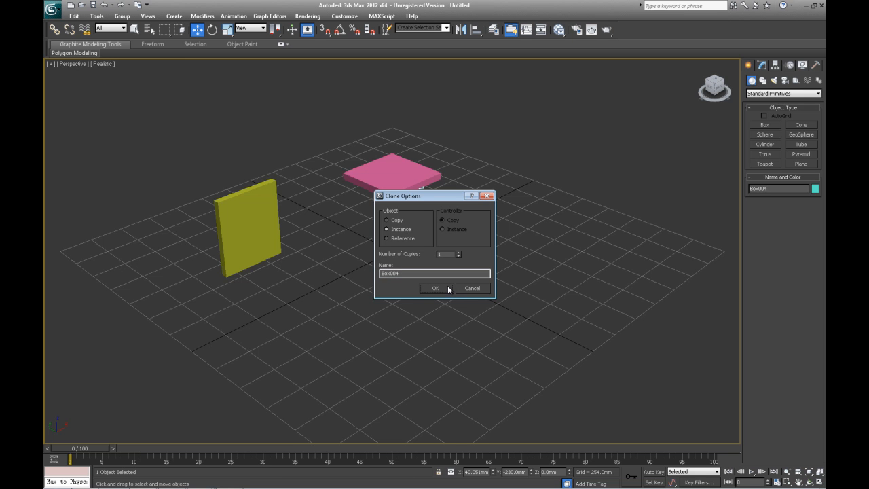
click(435, 288)
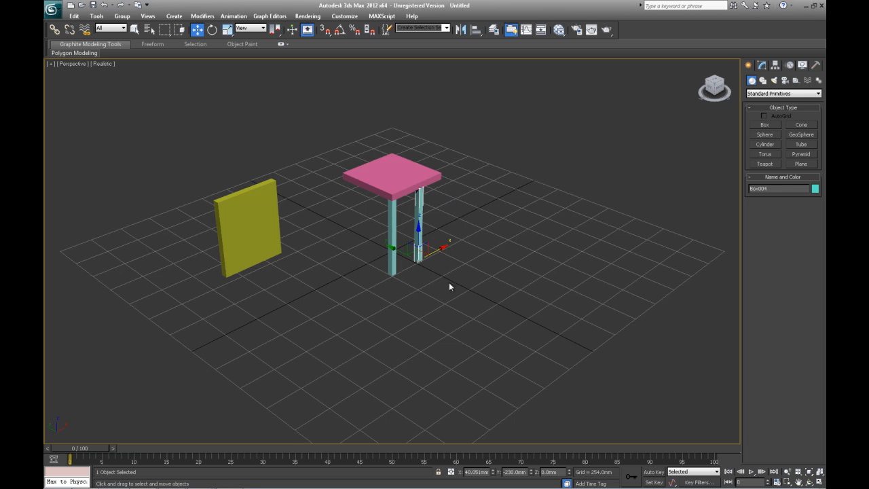
Align the cloned leg to the seat in the X position only, matching maximum to maximum.
click(475, 29)
click(424, 167)
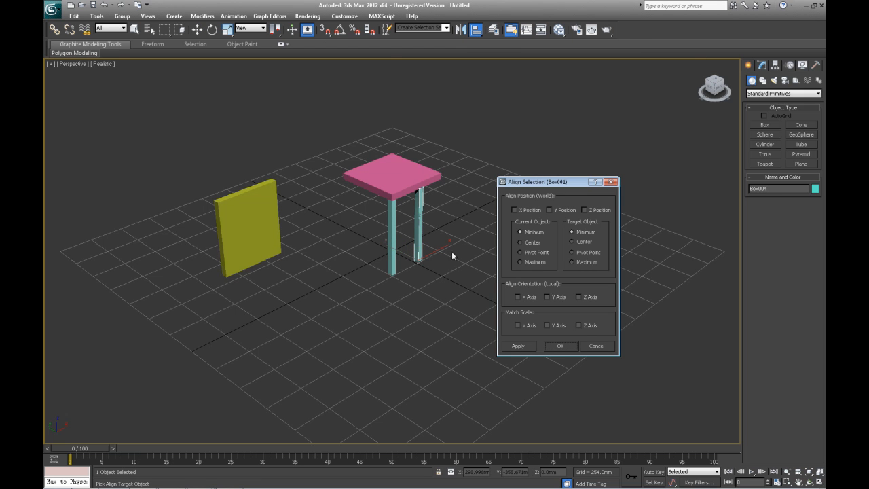
click(572, 231)
click(514, 210)
click(520, 262)
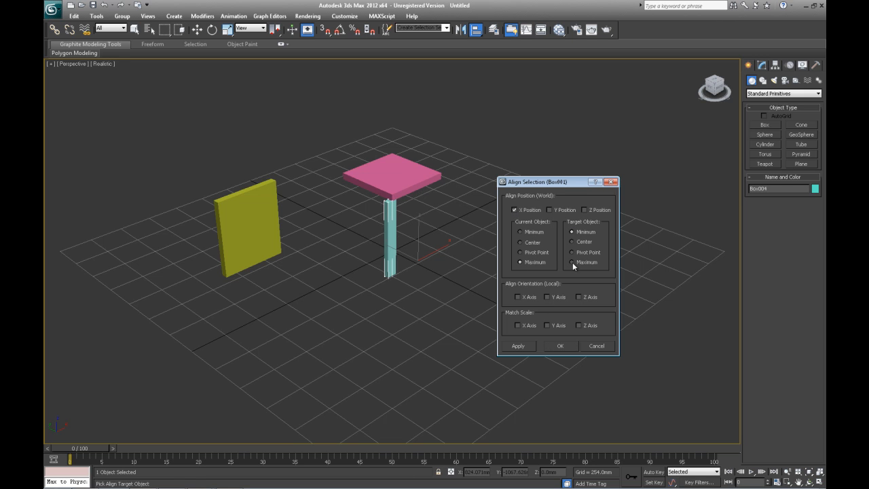
click(572, 262)
click(519, 346)
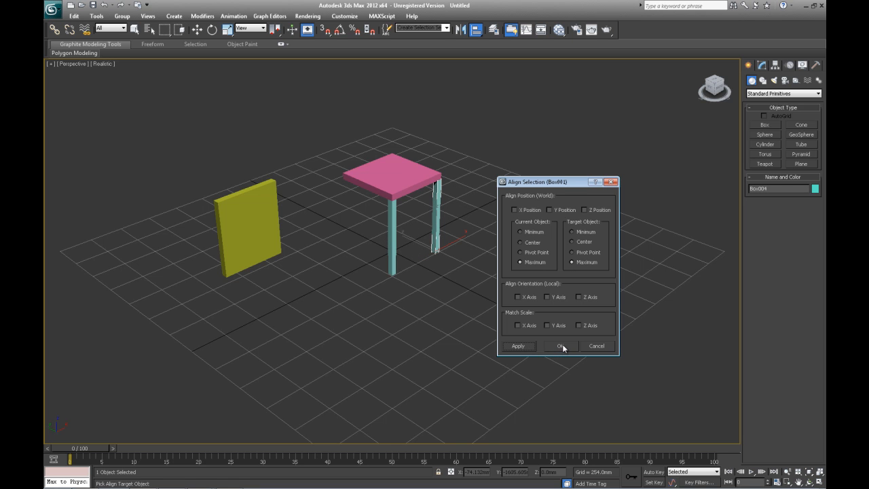
click(563, 348)
alt+middle_drag(510, 280, 480, 285)
click(461, 284)
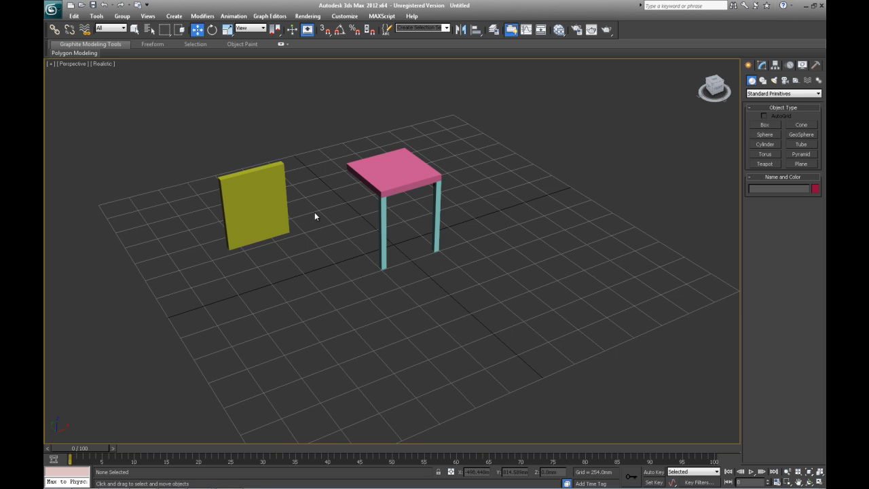
middle_drag(305, 231, 371, 262)
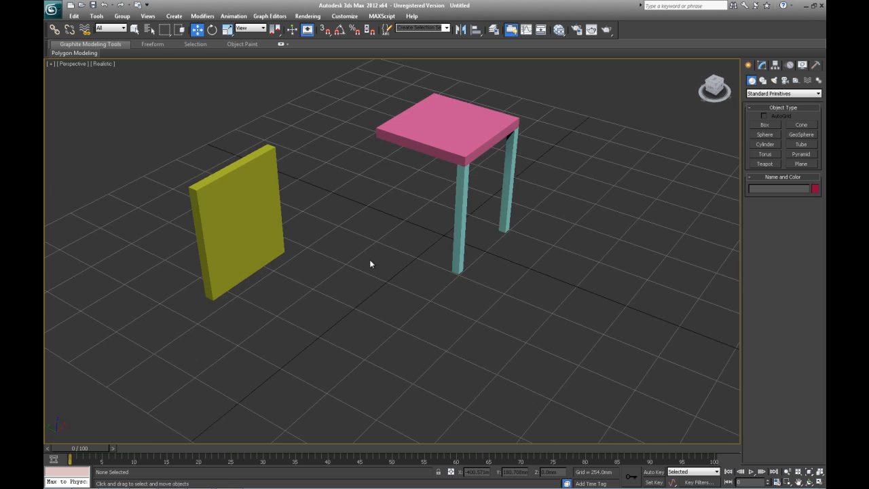
Configure snapping to Vertex only, clearing Grid Points, and turn on 3D snapping.
right_click(325, 31)
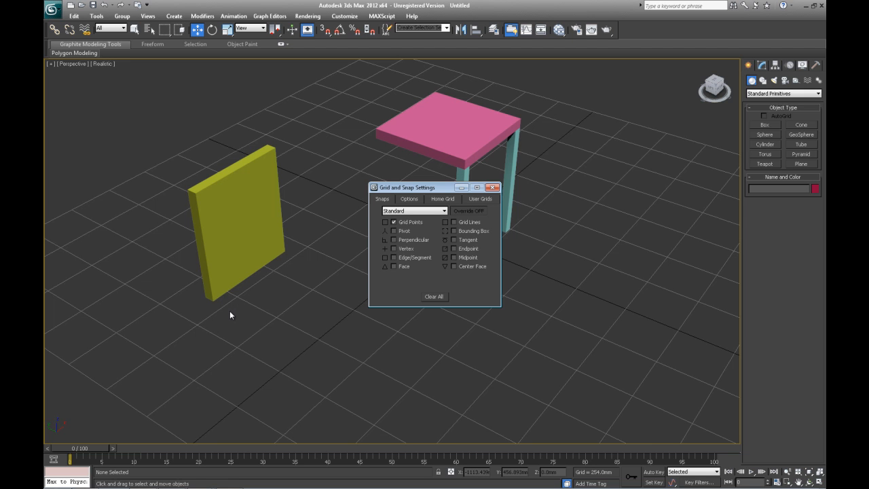
click(483, 200)
click(455, 199)
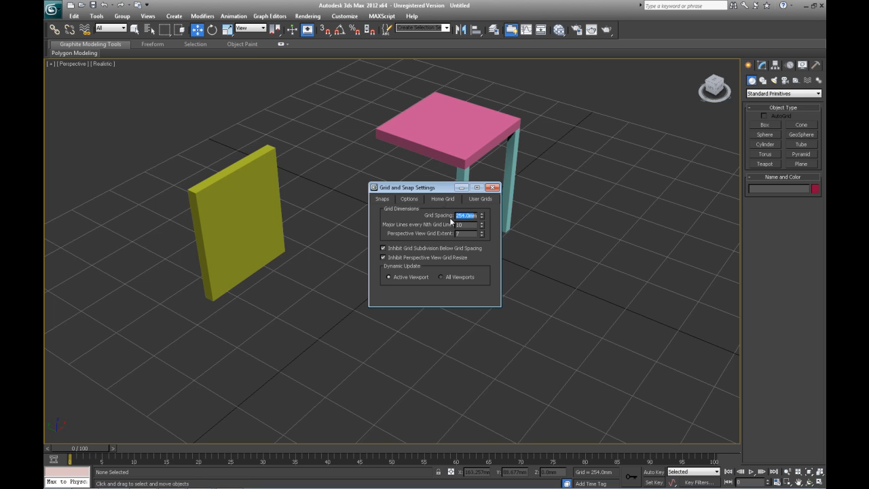
drag(457, 215, 466, 216)
click(409, 199)
click(384, 199)
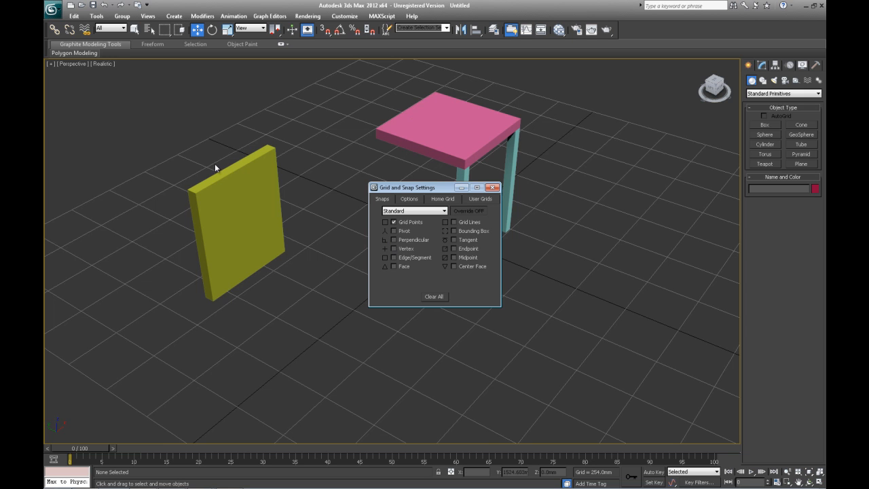
click(394, 223)
click(395, 248)
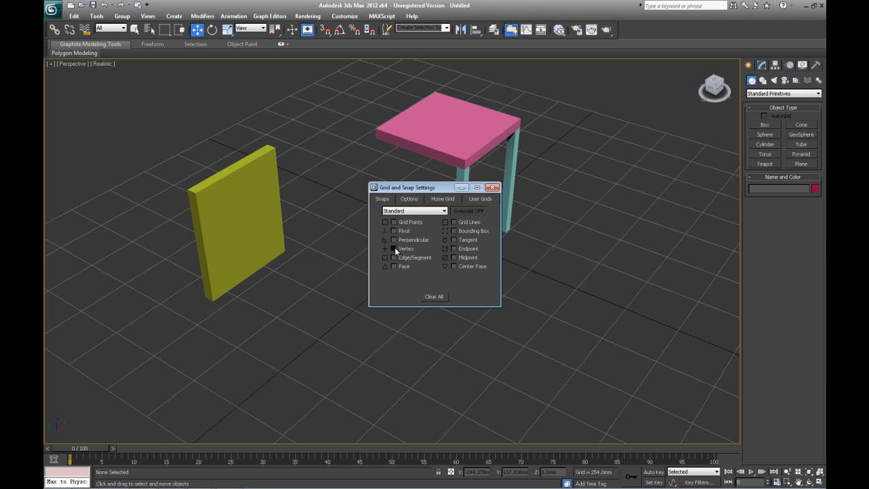
click(494, 187)
click(325, 29)
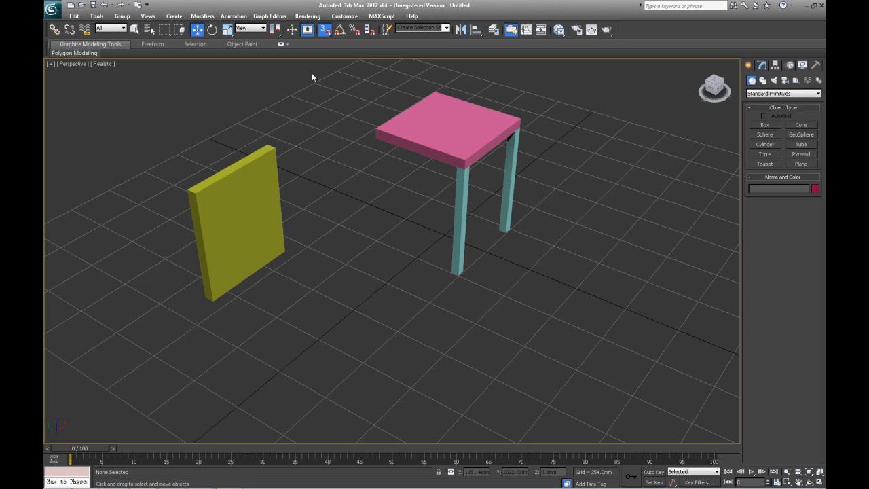
Move the backrest so its bottom front corner snaps to the seat's lower rear corner.
click(212, 300)
drag(212, 300, 378, 139)
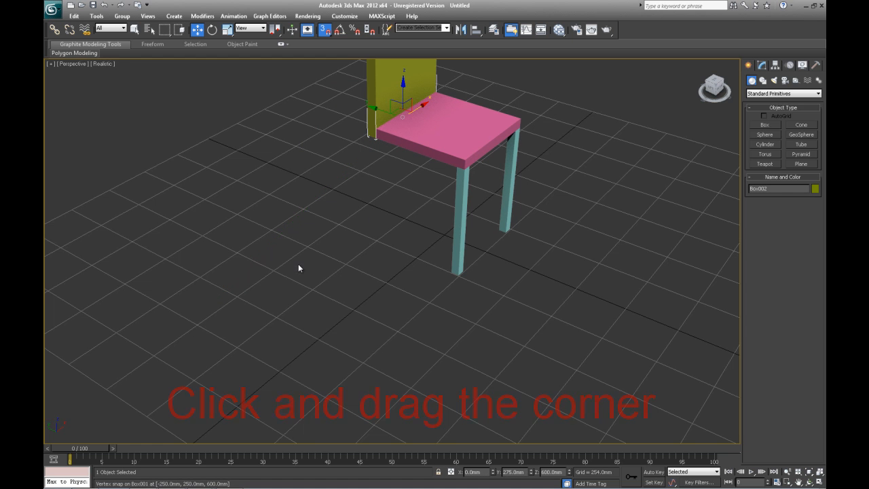
alt+middle_drag(283, 246, 345, 301)
scroll(326, 235, down, 3)
scroll(345, 208, down, 2)
scroll(363, 290, up, 3)
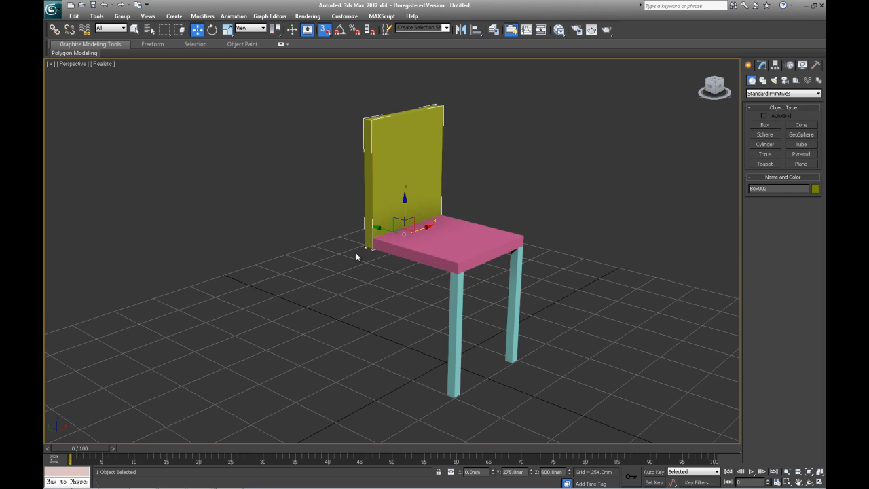
Turn off snapping and clone both front legs once as instances along the Y axis towards the backrest.
click(324, 30)
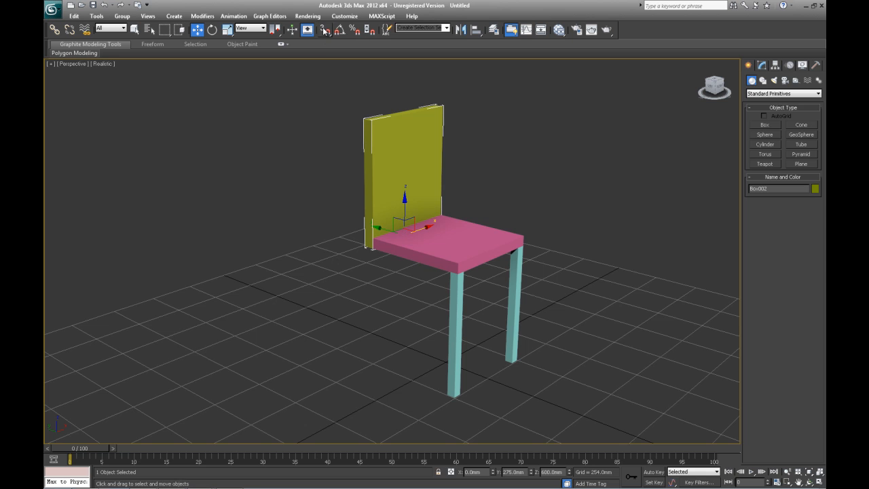
click(454, 337)
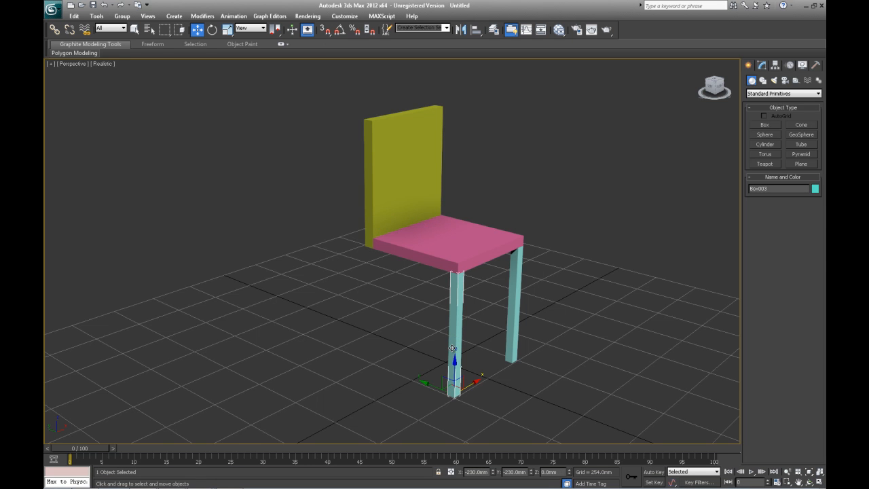
click(514, 313)
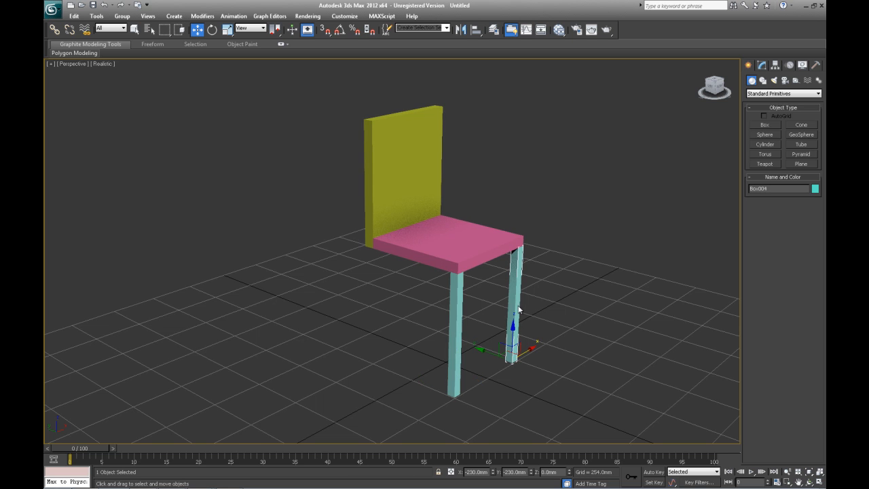
ctrl+click(457, 369)
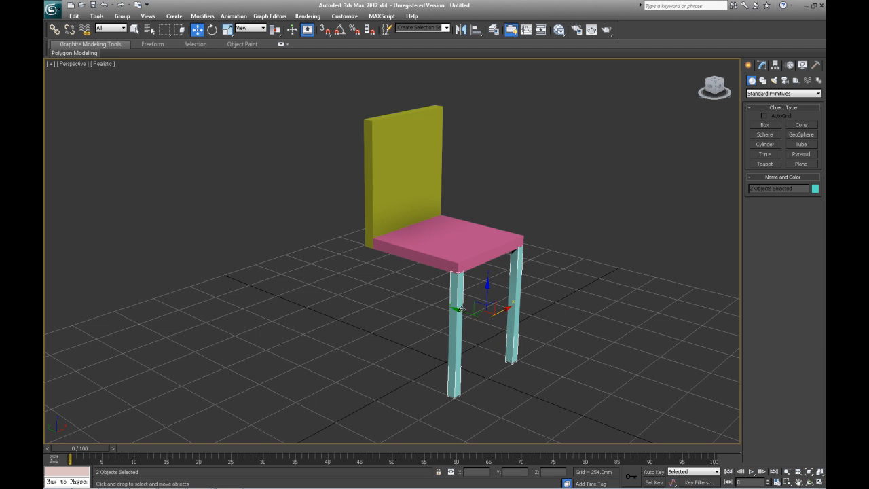
shift+drag(461, 313, 379, 283)
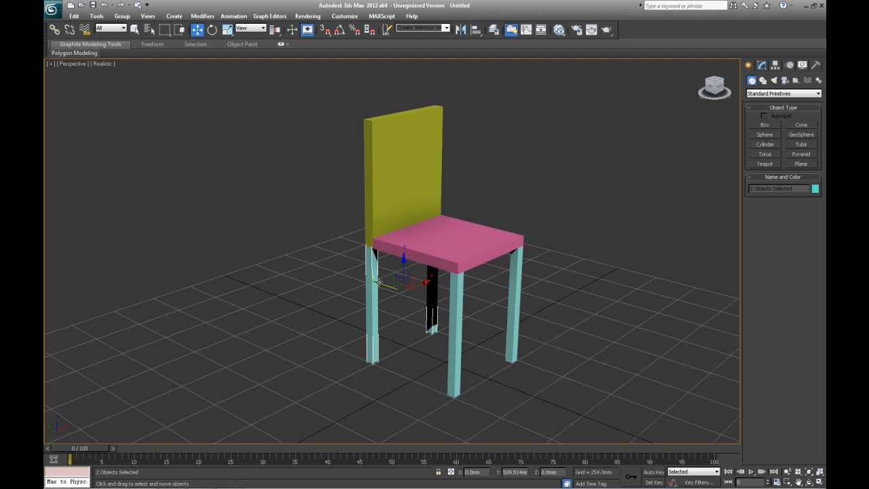
shift+drag(380, 283, 391, 297)
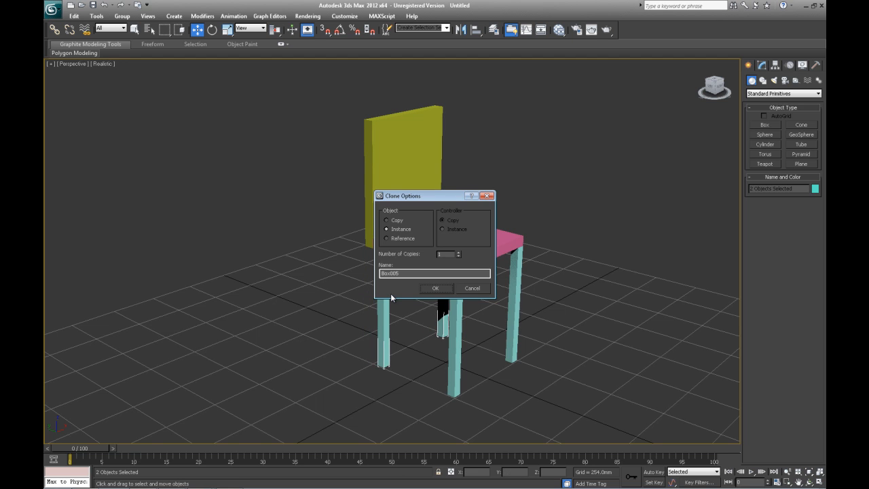
click(436, 289)
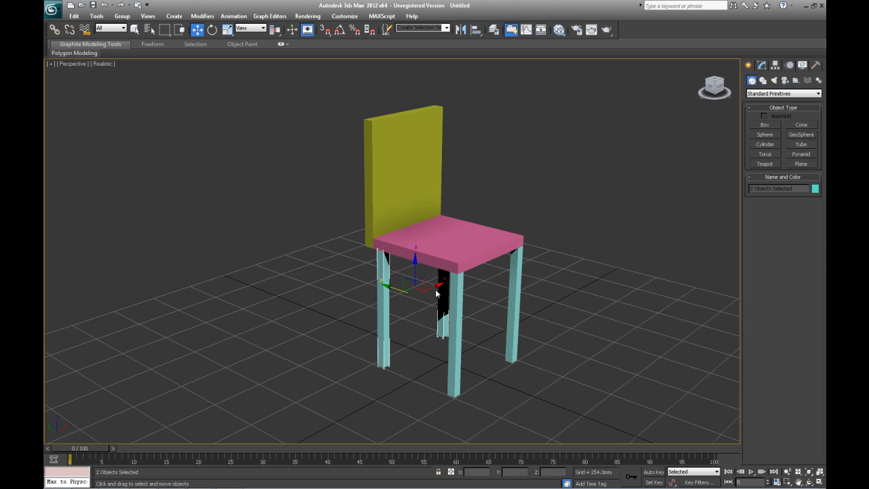
Turn snapping back on and snap the cloned leg on the negative X side to the backrest's bottom rear corner.
click(326, 31)
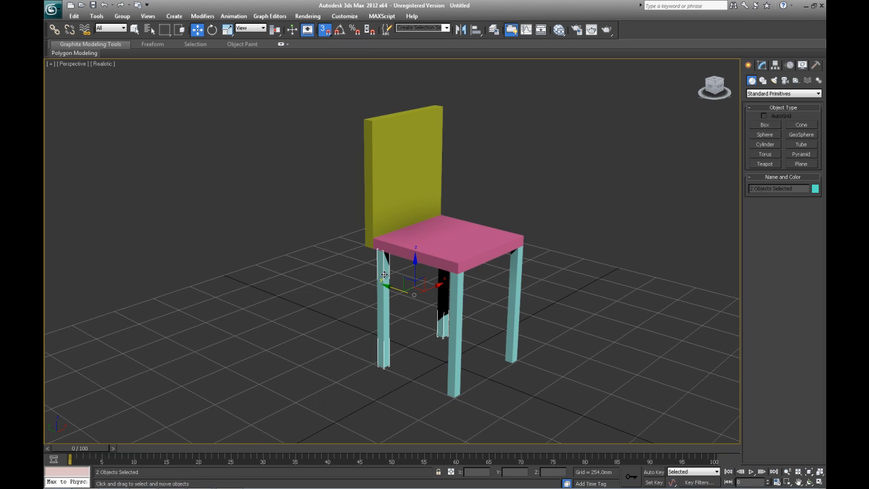
drag(382, 366, 363, 254)
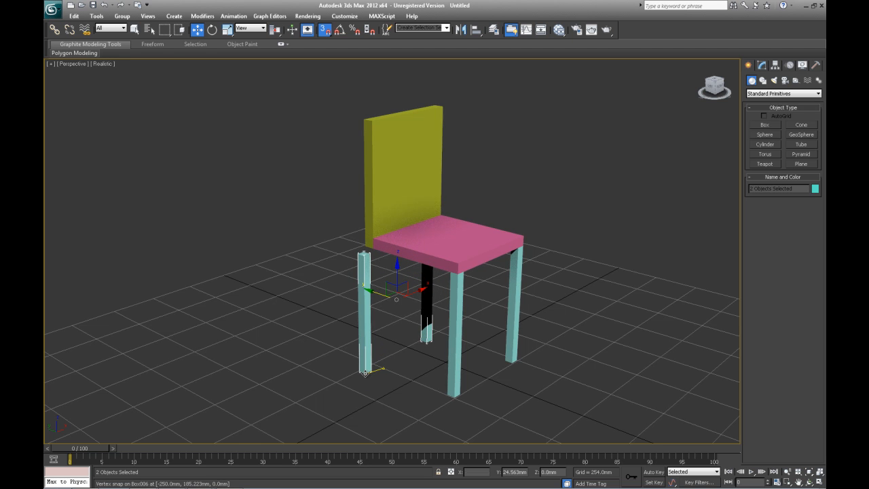
click(360, 256)
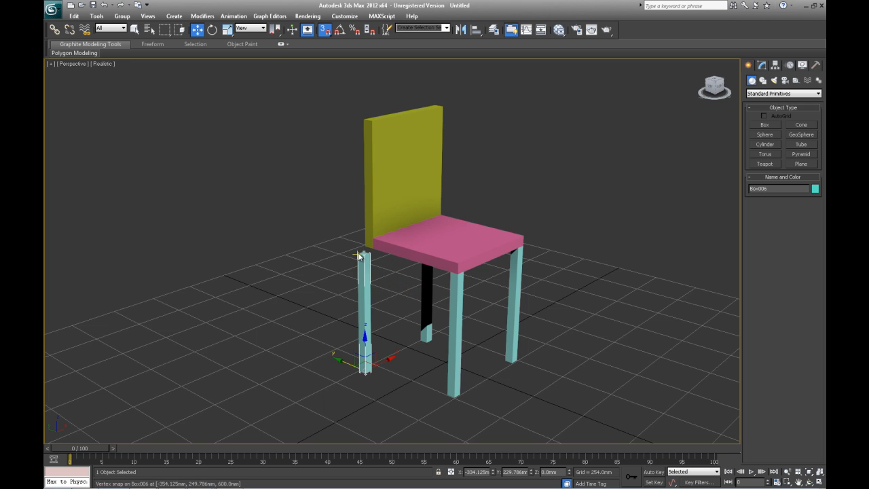
drag(363, 255, 367, 250)
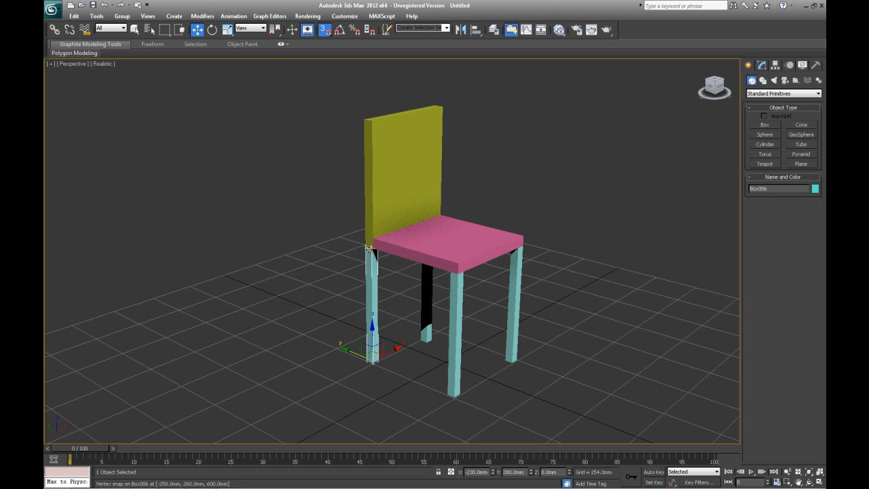
Snap the other cloned leg's top outer corner to the backrest's bottom rear corner on the positive X side.
alt+middle_drag(269, 276, 438, 249)
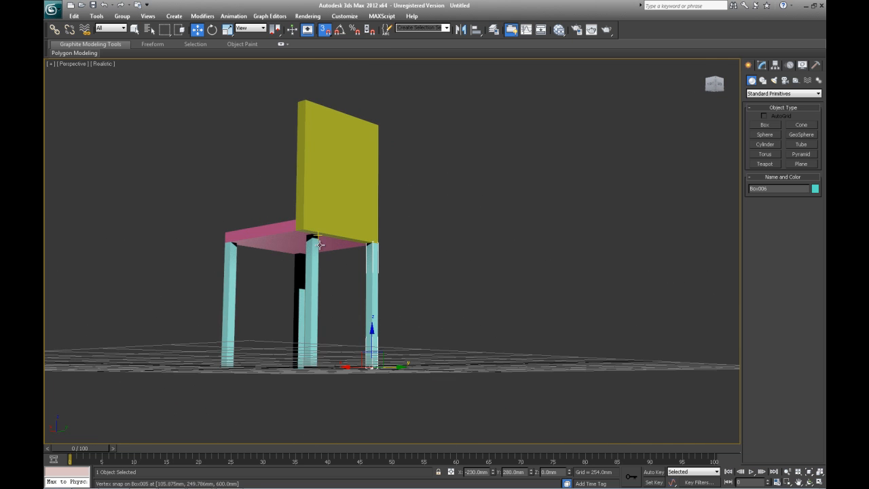
drag(312, 238, 305, 229)
alt+middle_drag(314, 252, 356, 292)
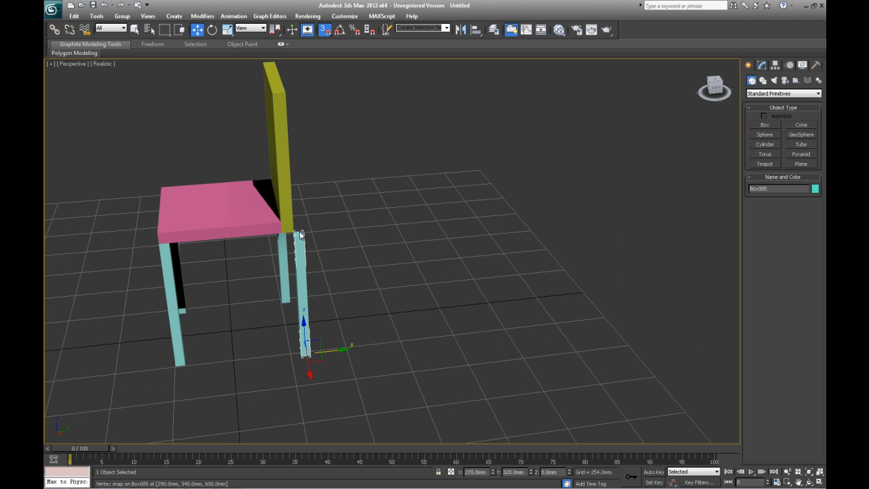
mouse_move(291, 235)
mouse_down()
mouse_move(307, 241)
mouse_move(297, 235)
mouse_up()
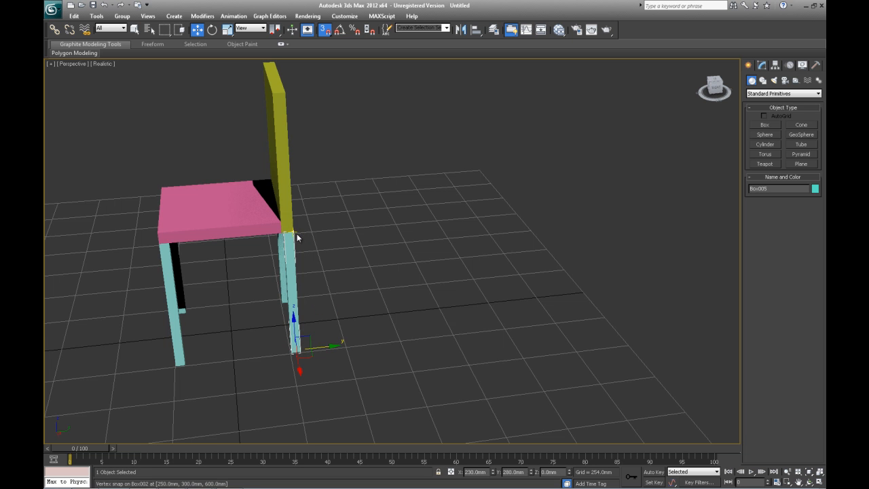
alt+middle_drag(362, 242, 196, 260)
alt+middle_drag(476, 336, 435, 304)
scroll(418, 266, down, 4)
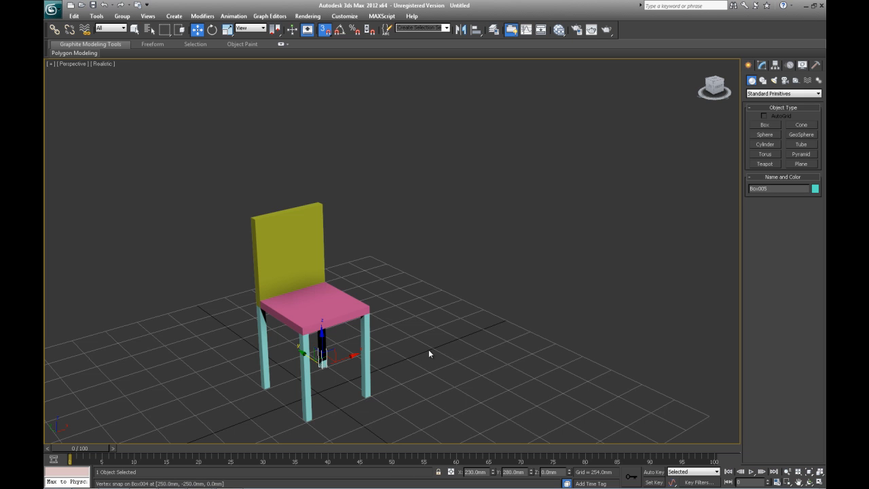
Save the scene as chair in the 3ds max folder.
click(51, 9)
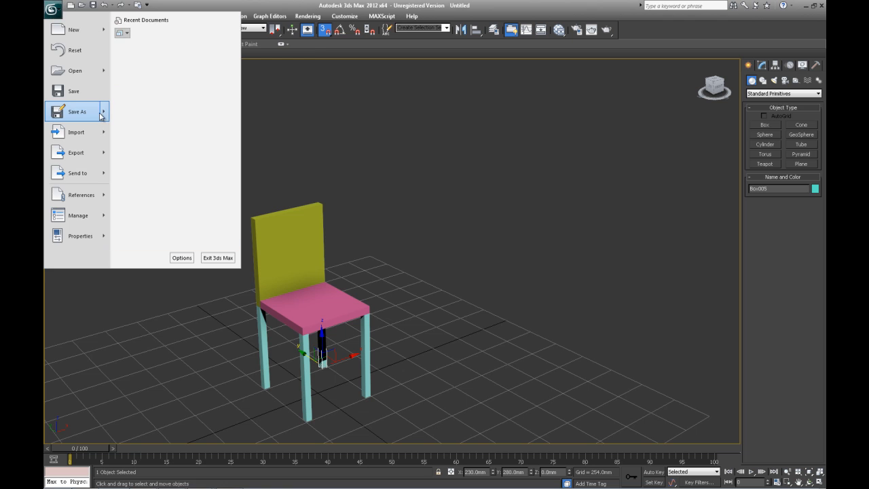
click(82, 120)
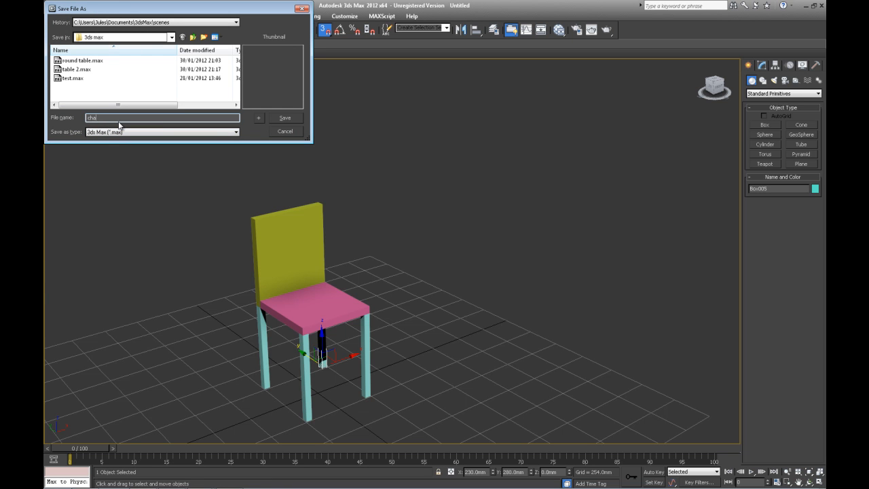
text(chair)
key(Return)
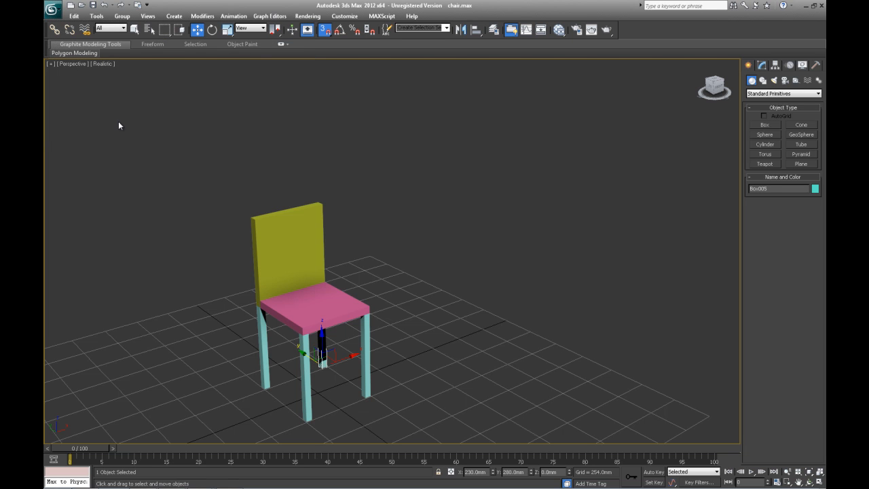